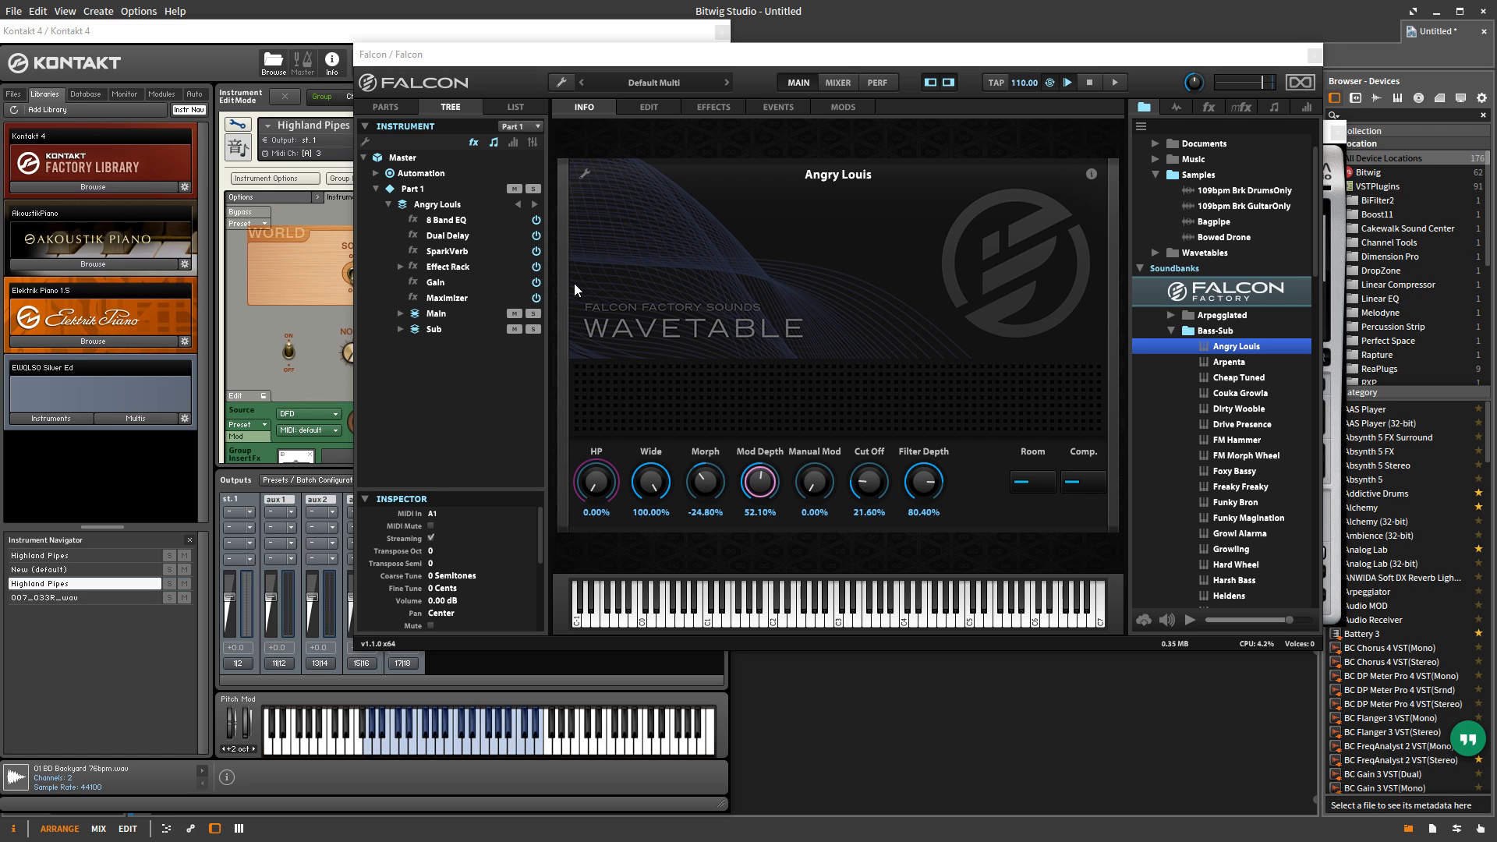
# Step: Start a new empty program in Falcon's edit view, discarding the unsaved changes to Angry Louis
pyautogui.click(644, 109)
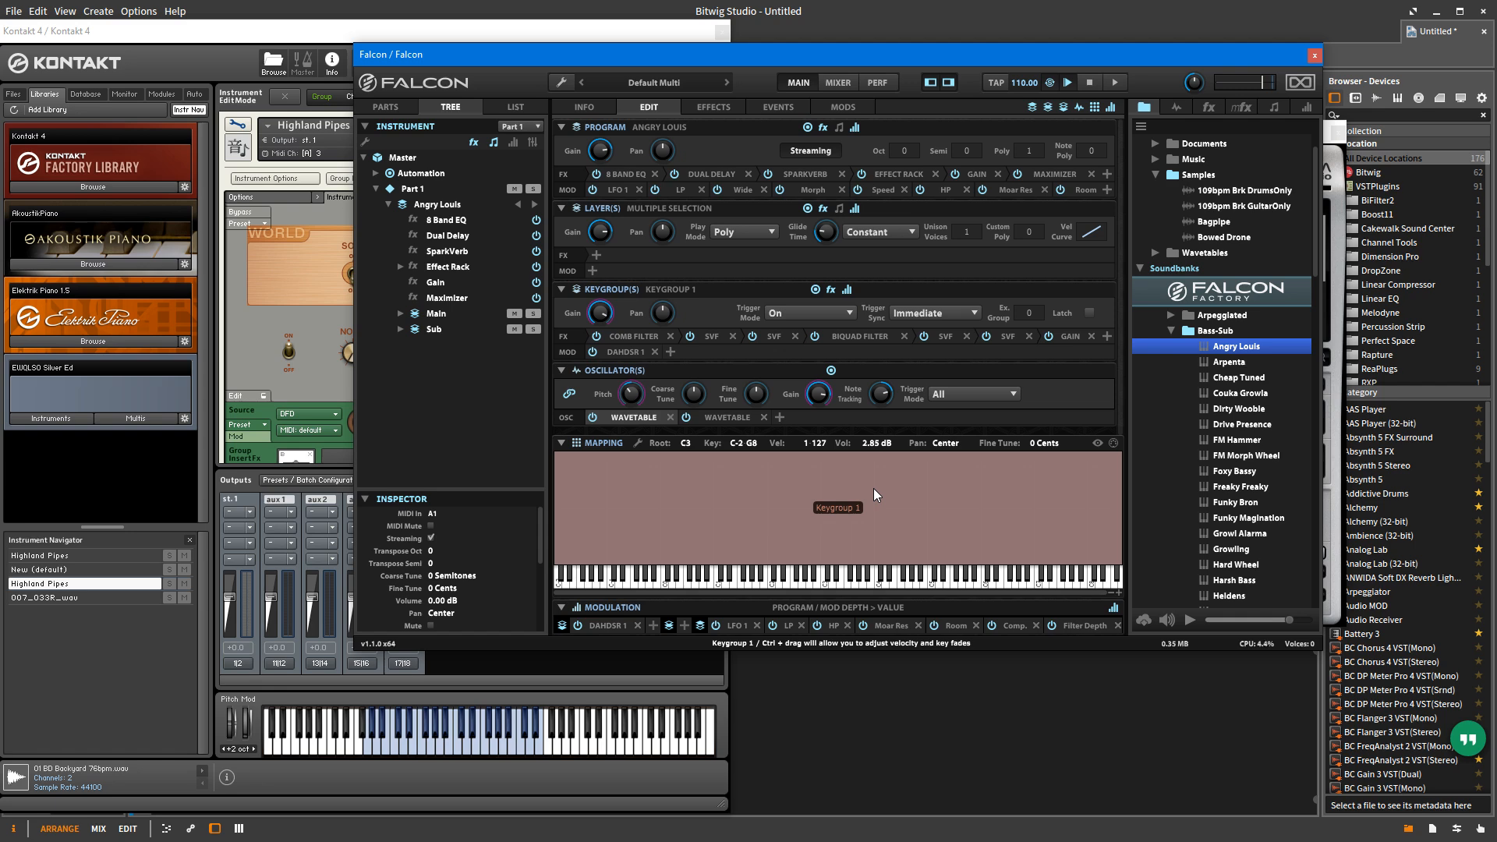
pyautogui.click(563, 81)
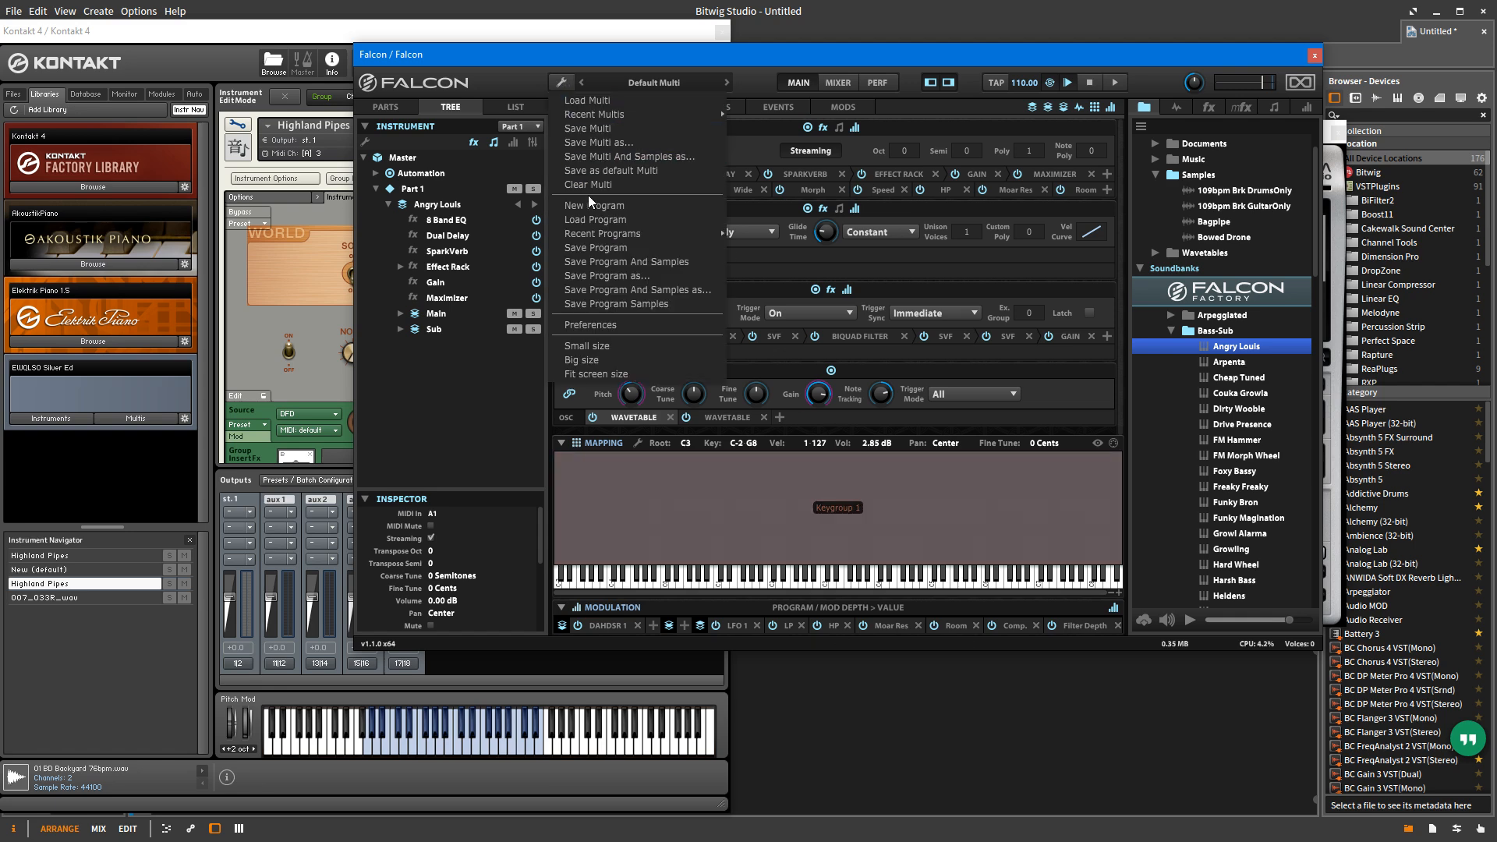
pyautogui.click(597, 205)
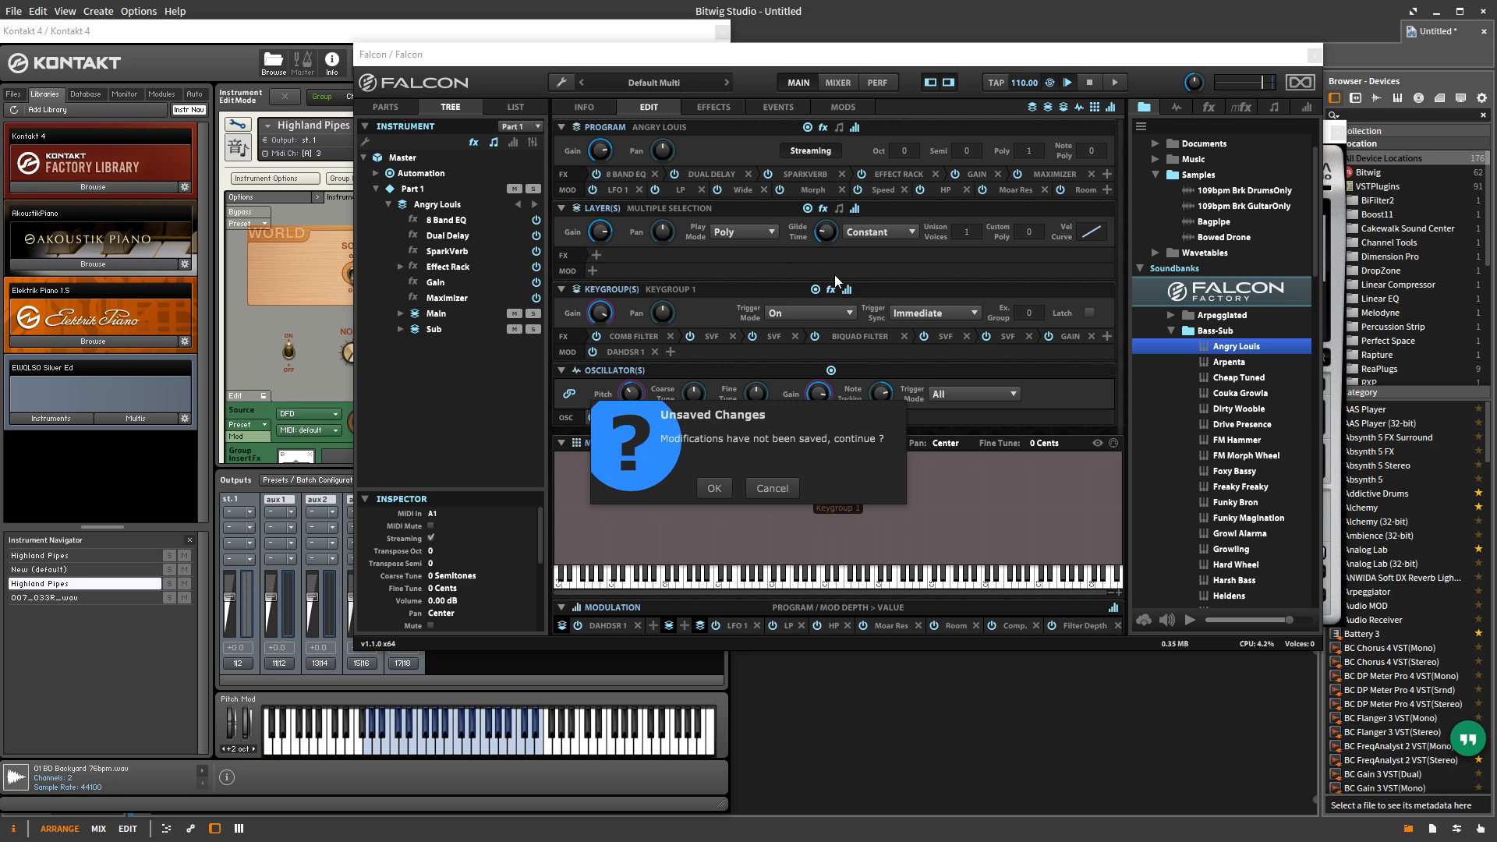
pyautogui.click(714, 489)
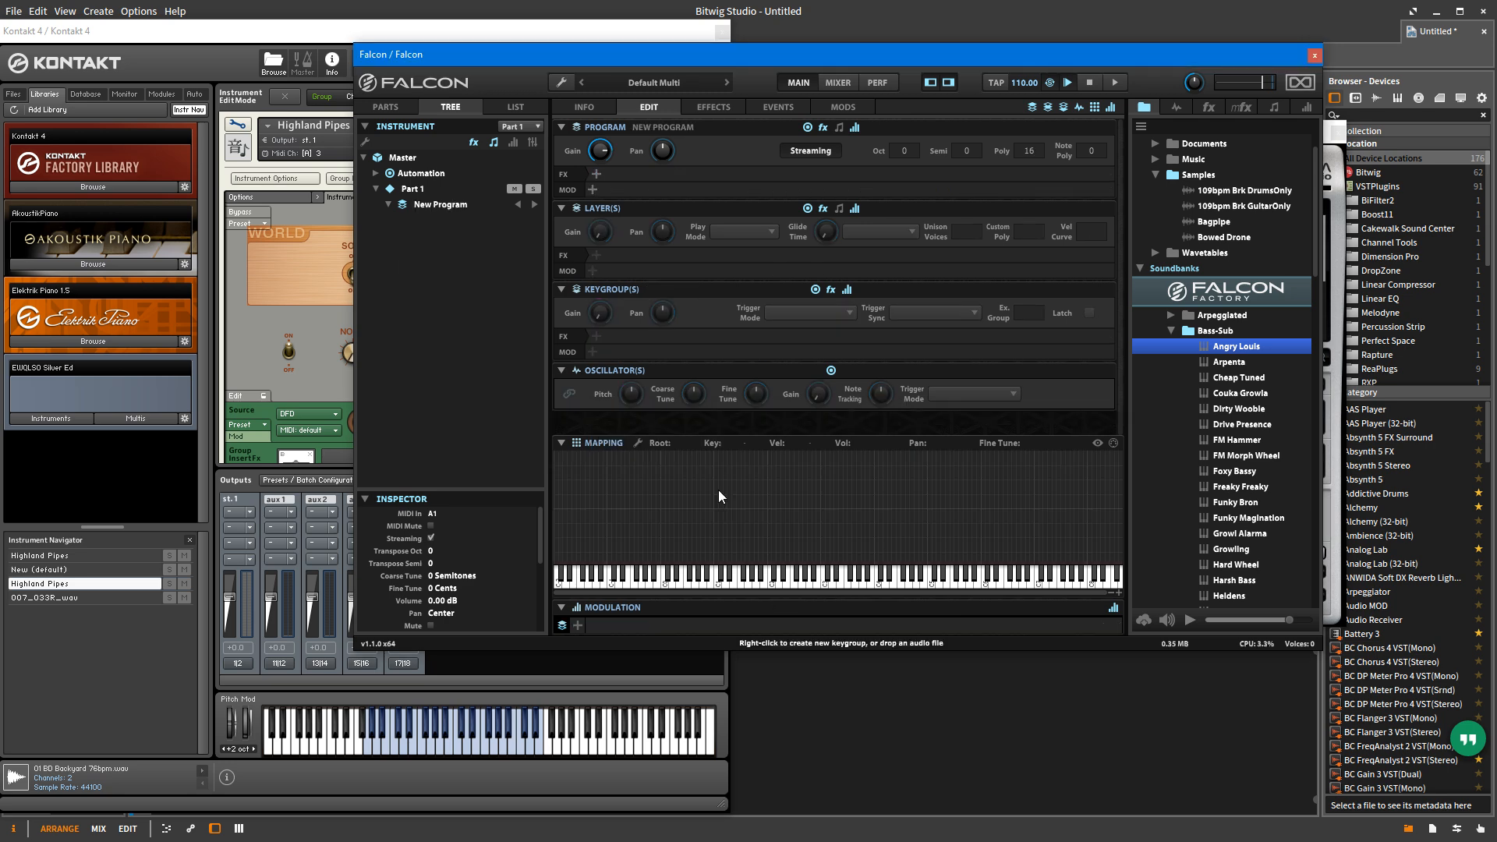
# Step: Create a keygroup in the mapping area from the Sample Template
pyautogui.rightClick(769, 482)
pyautogui.moveTo(744, 212)
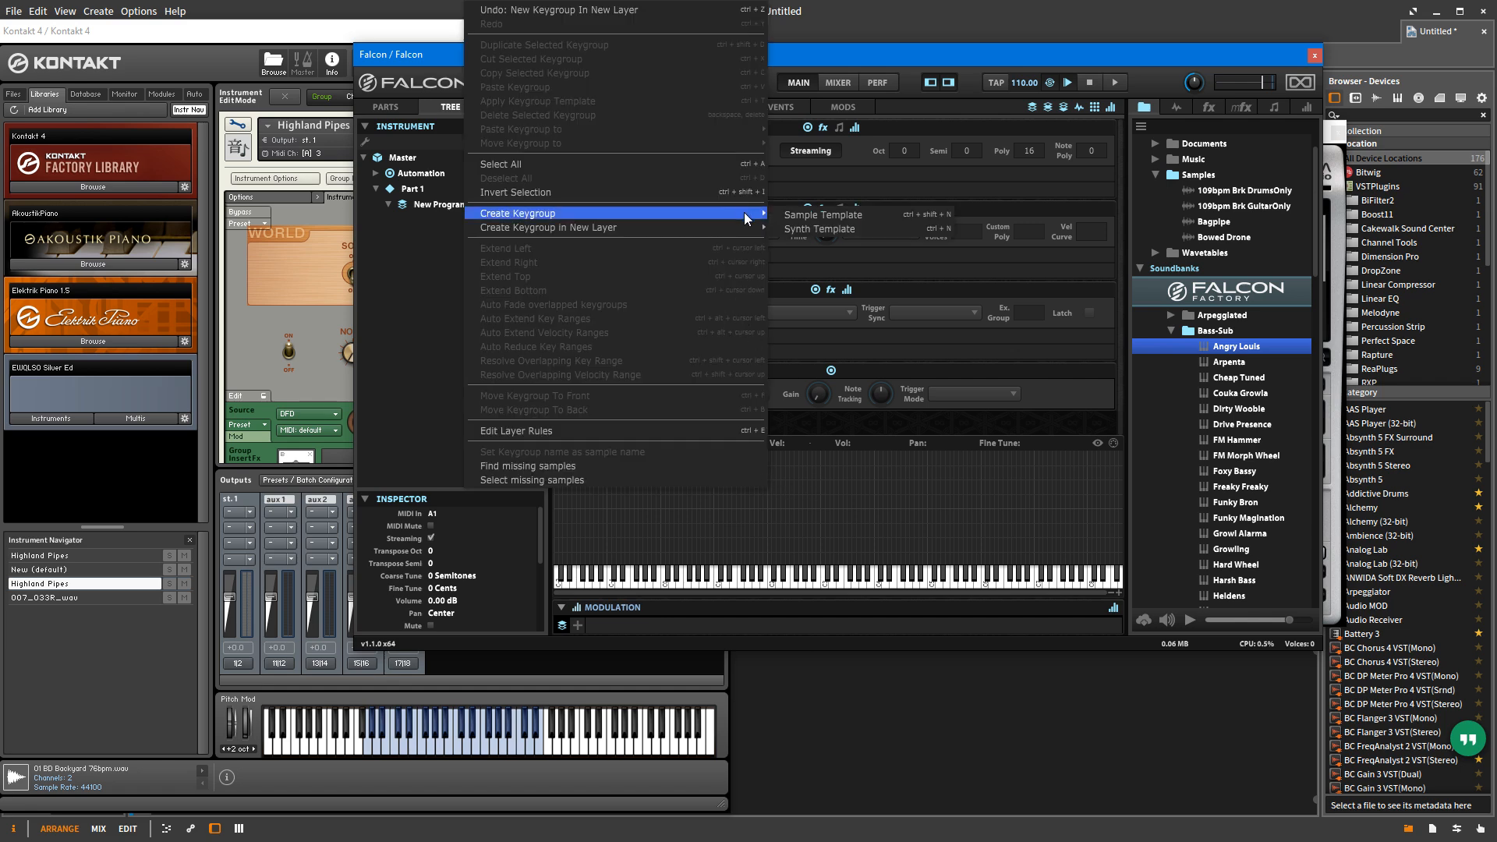
pyautogui.click(825, 216)
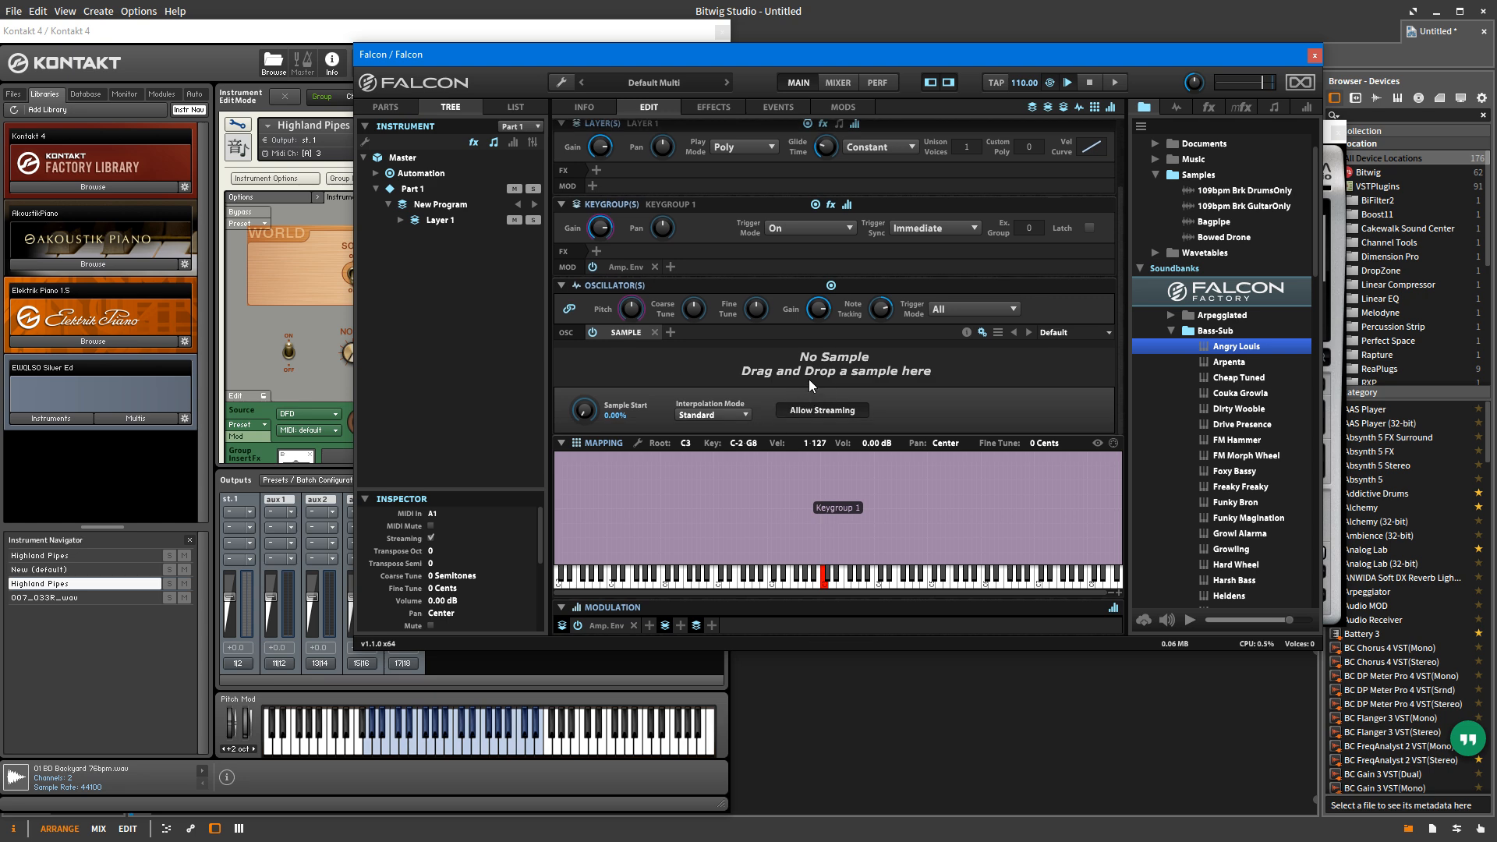
# Step: Load the 109bpm Brk DrumsOnly sample into the new keygroup's Sample oscillator
pyautogui.moveTo(586, 412); pyautogui.dragTo(582, 455)
pyautogui.click(1214, 192)
pyautogui.moveTo(1200, 196); pyautogui.dragTo(867, 371)
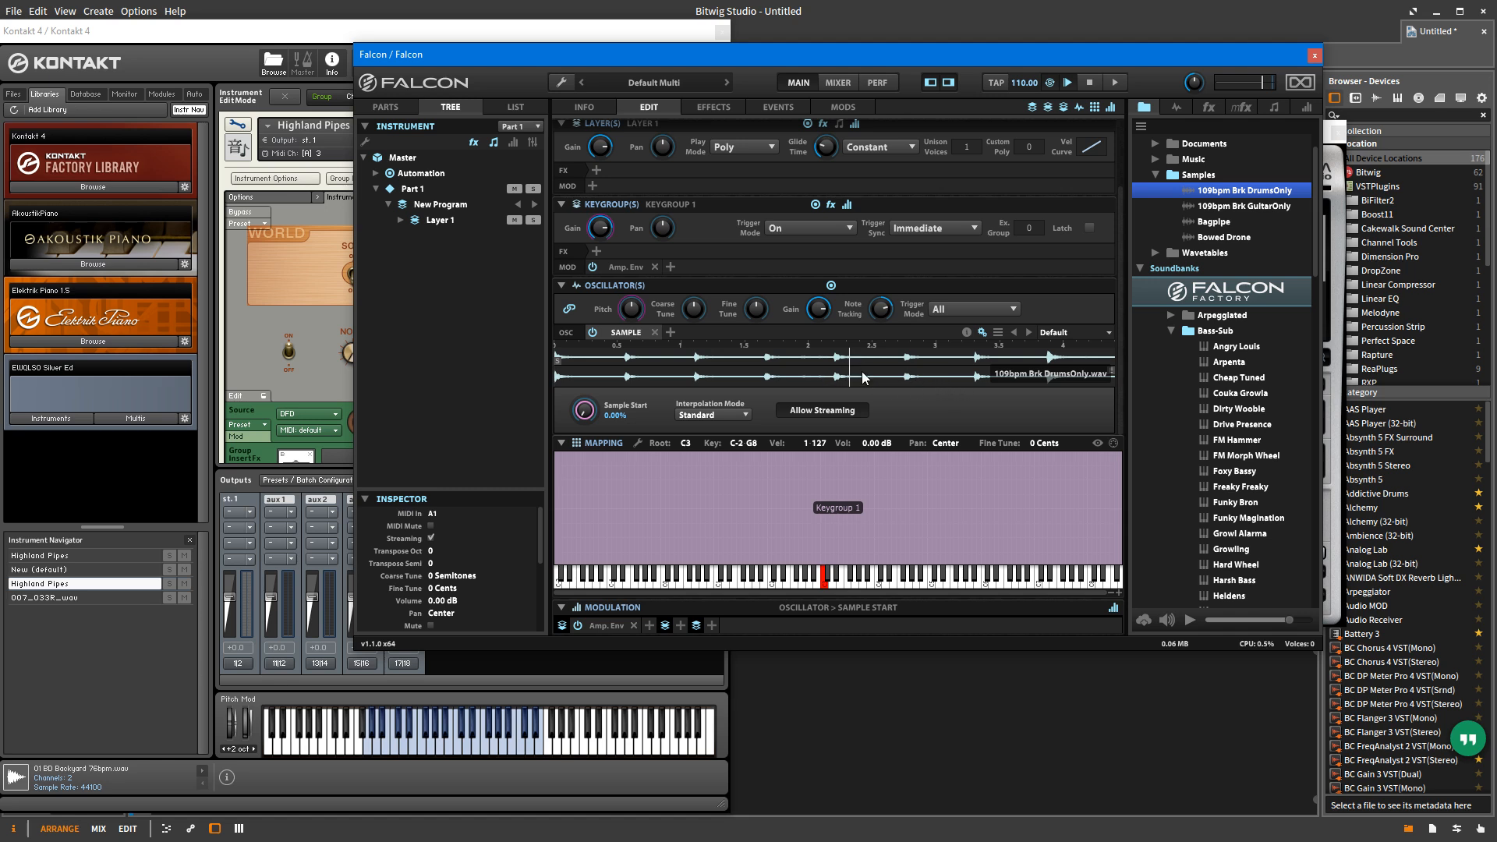
# Step: Move the drum sample's end point inward to shorten playback, and view the editing commands available for the waveform
pyautogui.moveTo(1113, 371); pyautogui.dragTo(1066, 371)
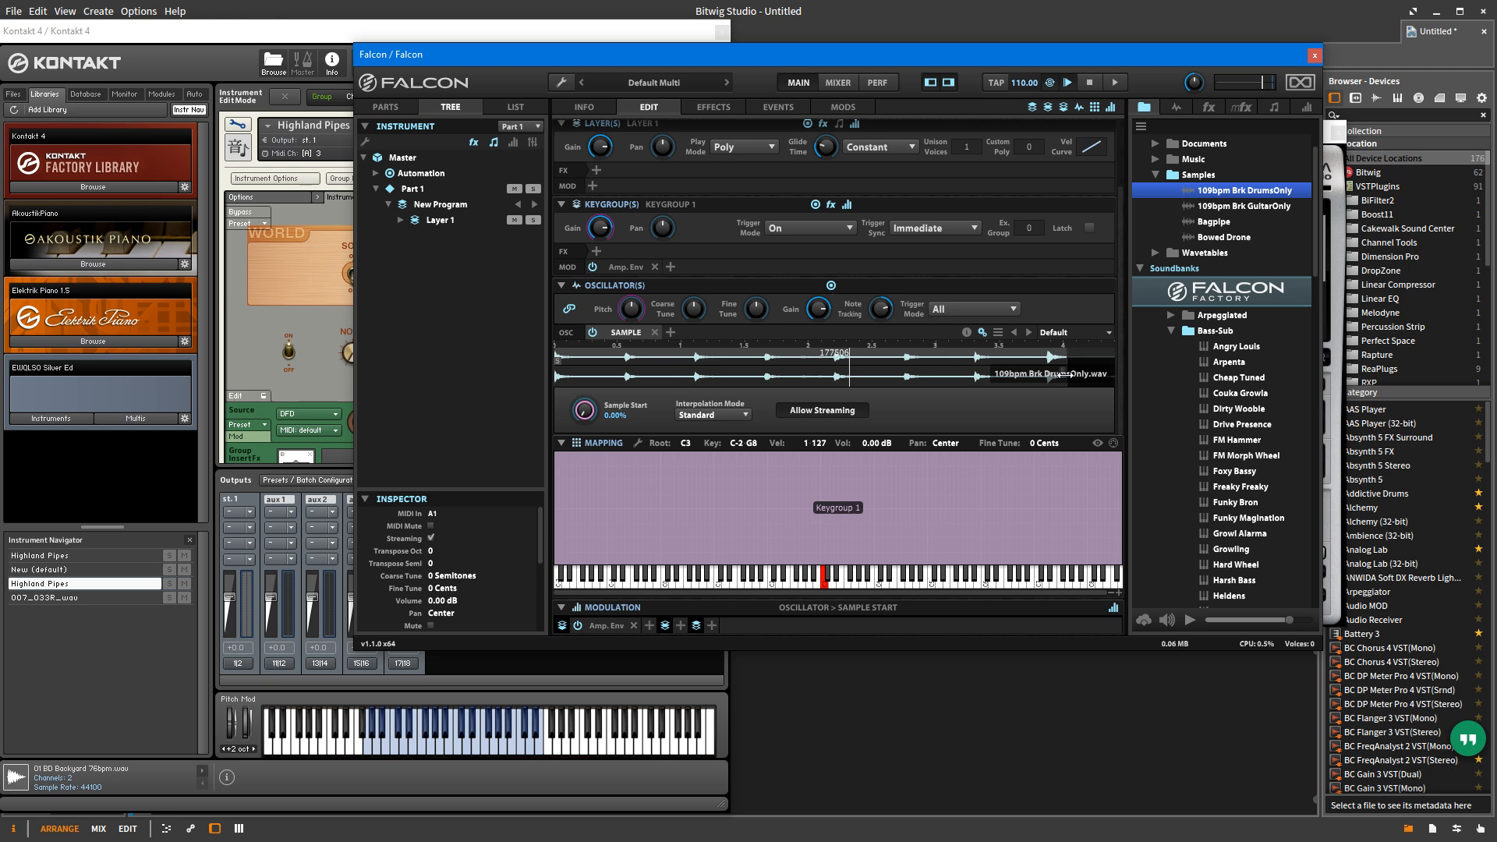
pyautogui.moveTo(555, 360)
pyautogui.mouseDown()
pyautogui.moveTo(613, 360)
pyautogui.moveTo(554, 364)
pyautogui.mouseUp()
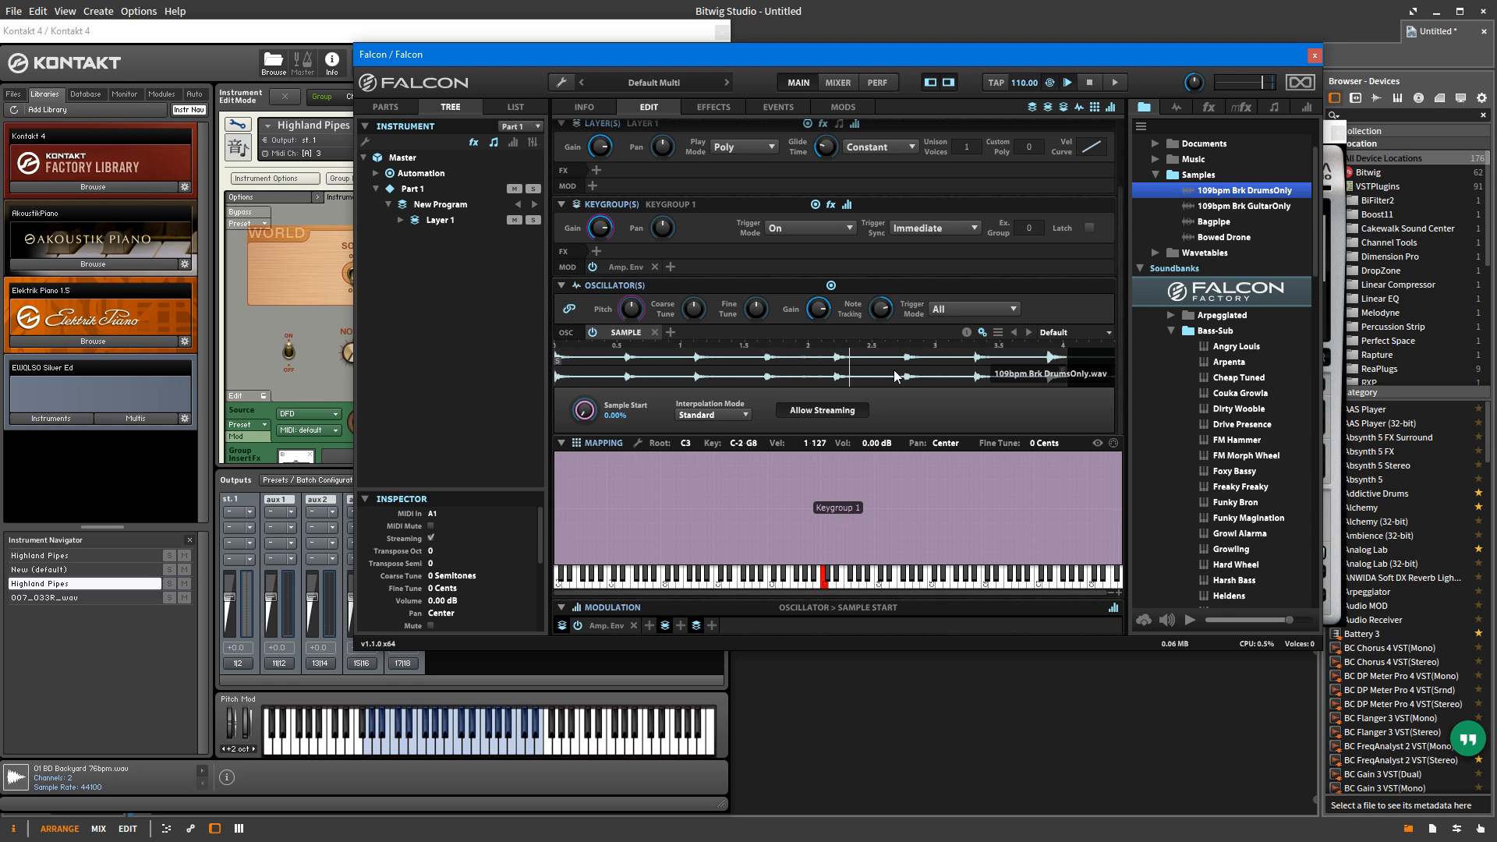
pyautogui.rightClick(873, 372)
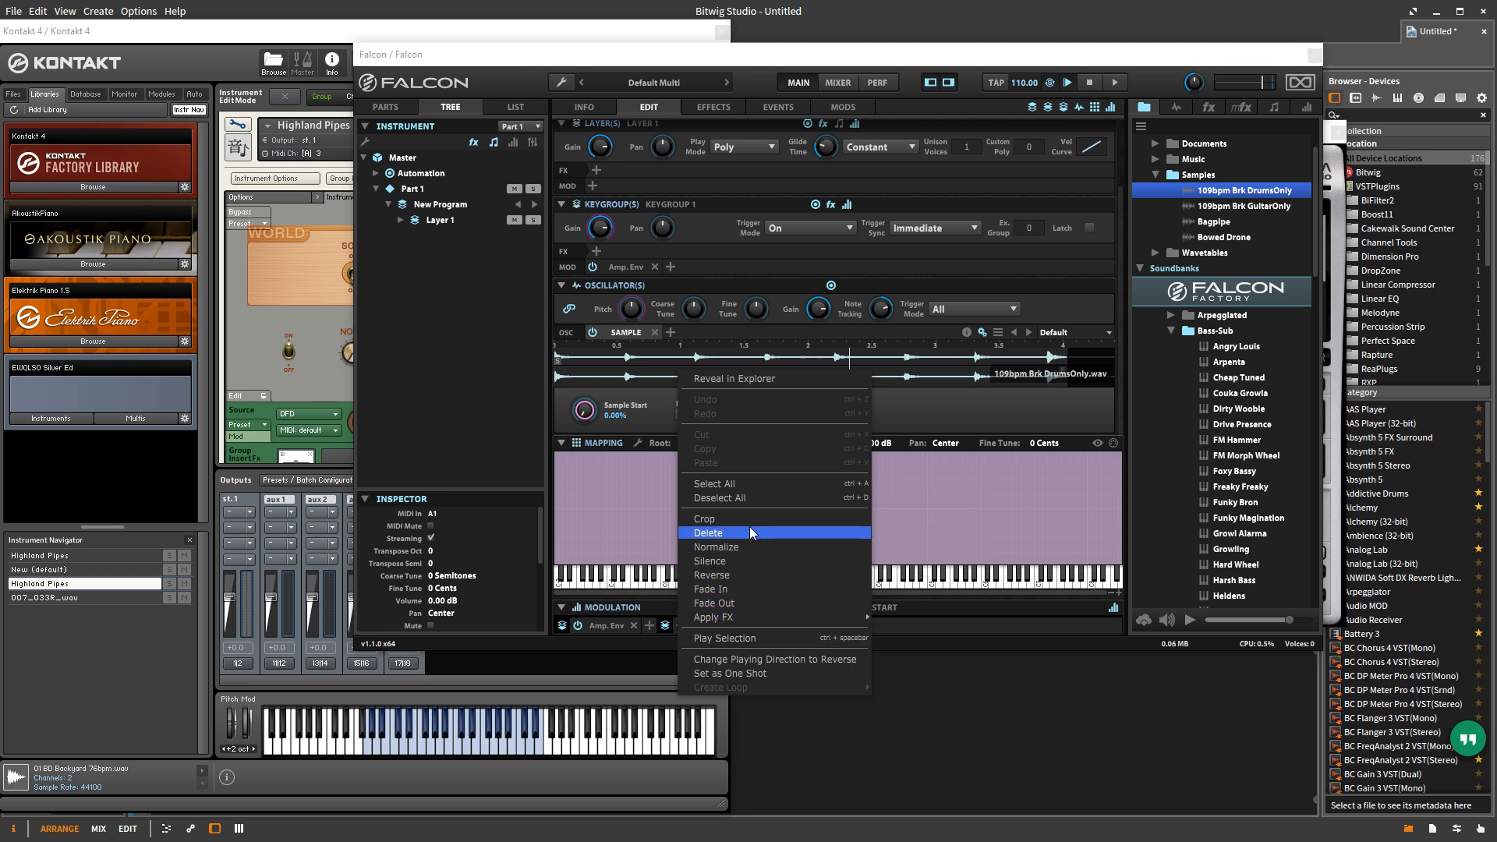
pyautogui.click(919, 363)
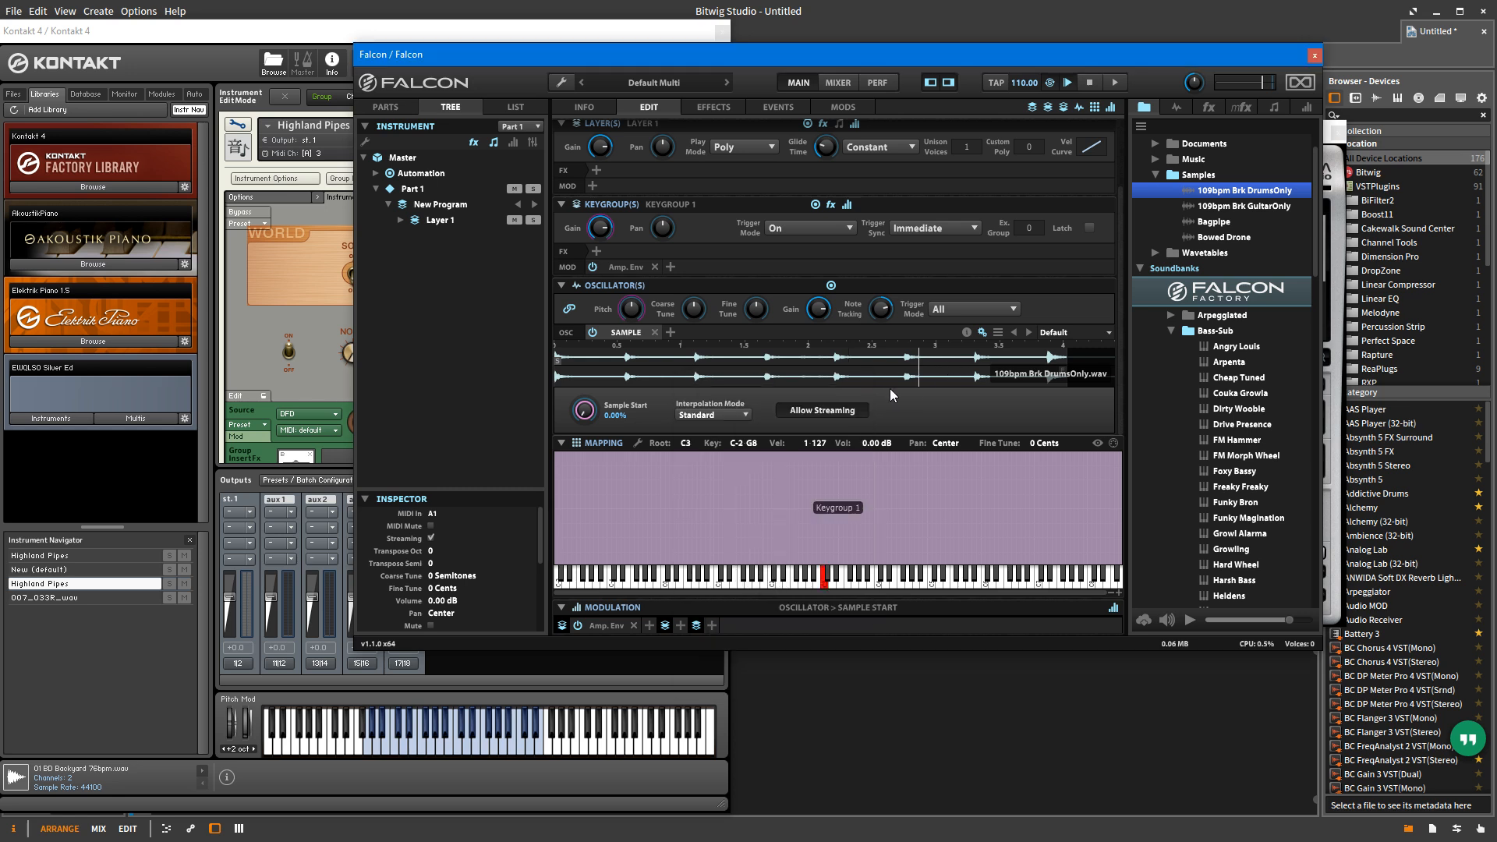
# Step: Switch to Kontakt 4 and examine the Wave Editor's Sample Loop and Sync / Slice settings
pyautogui.click(236, 29)
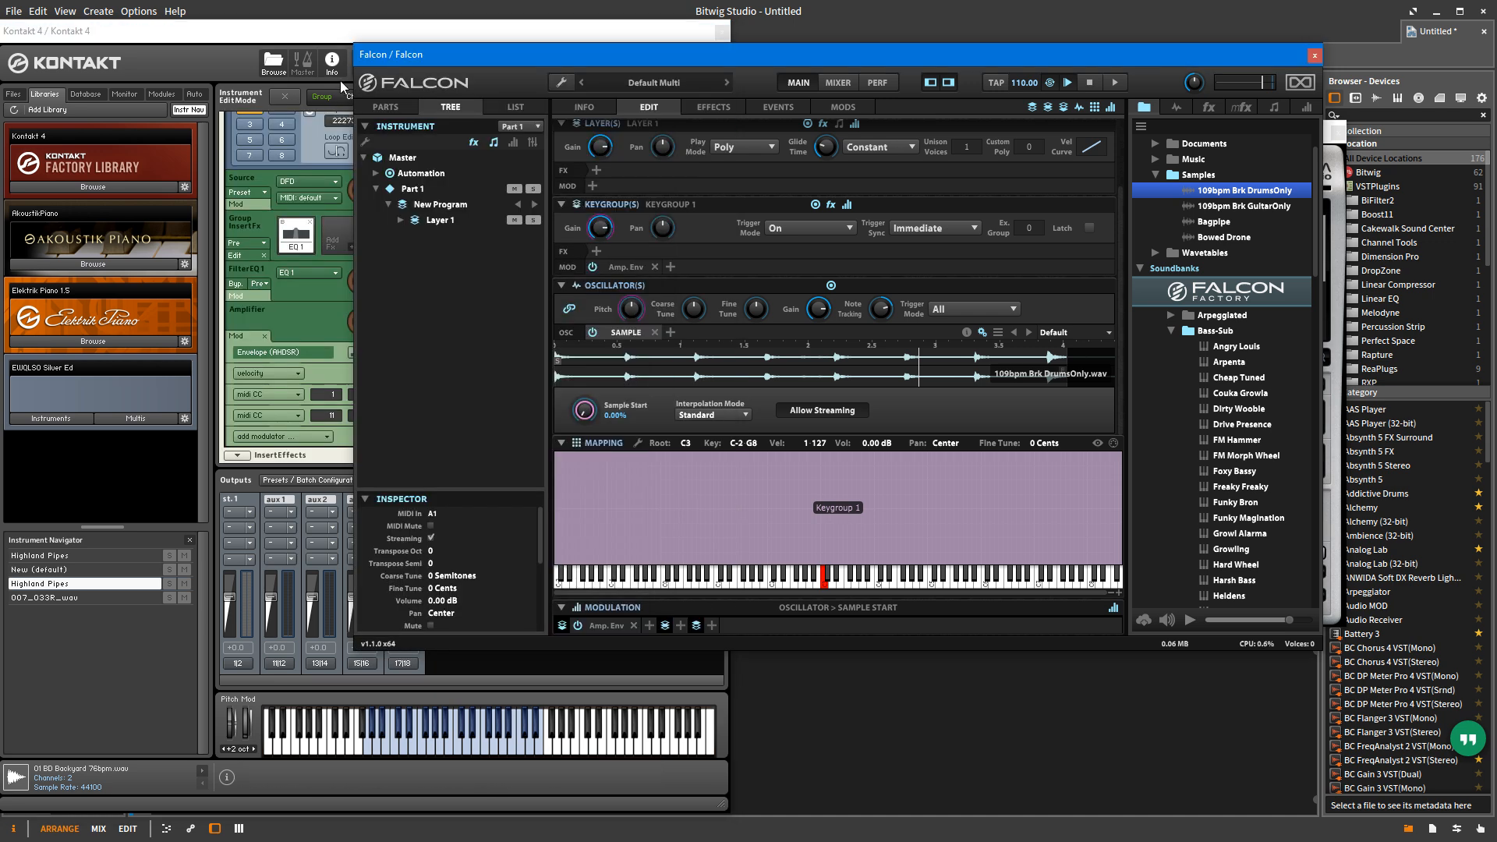
pyautogui.click(328, 34)
pyautogui.scroll(5, 373, 273)
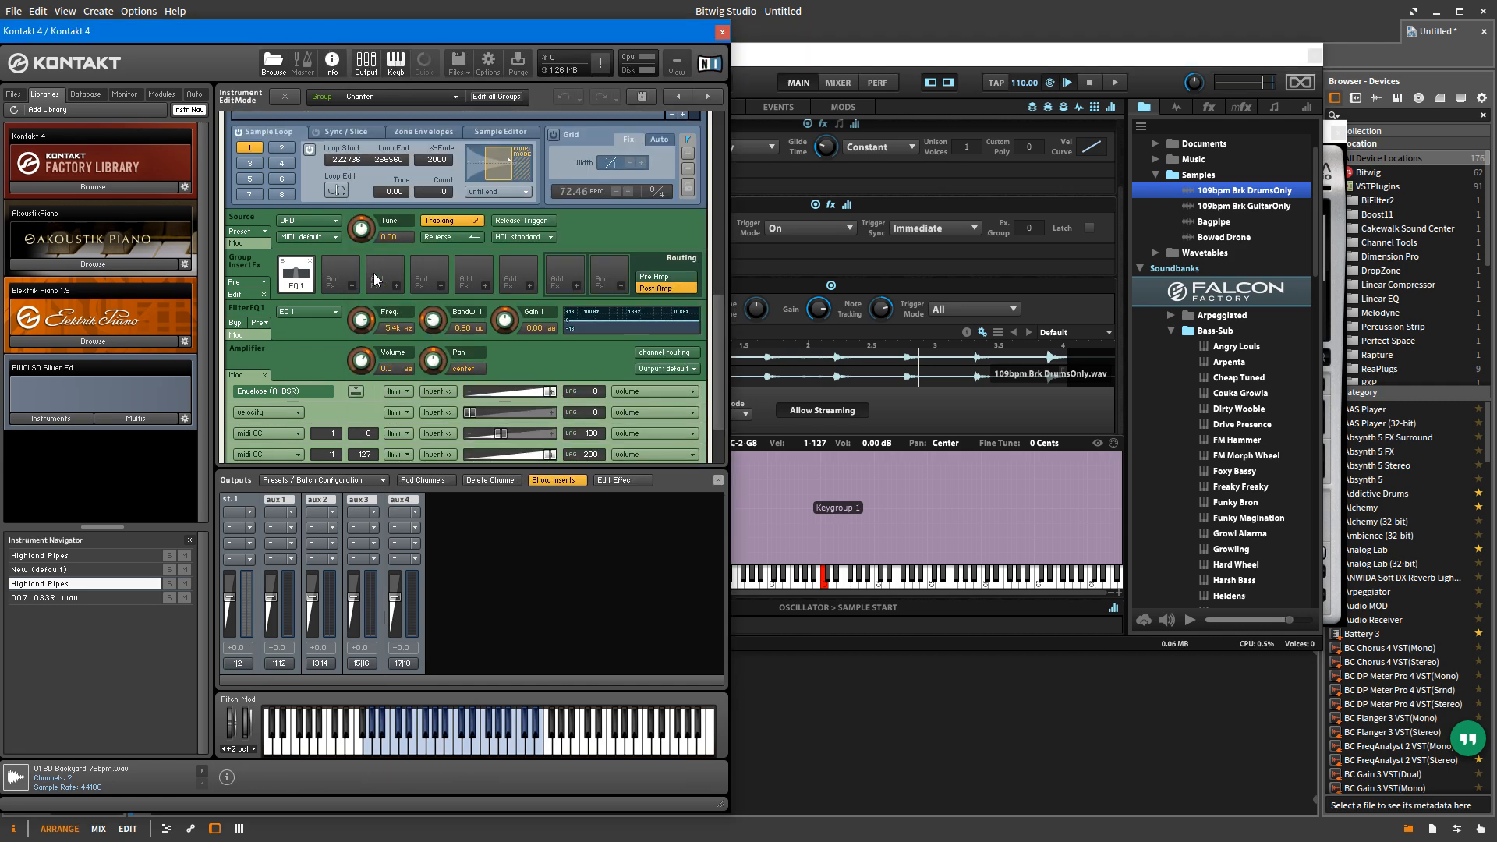
pyautogui.scroll(5, 371, 274)
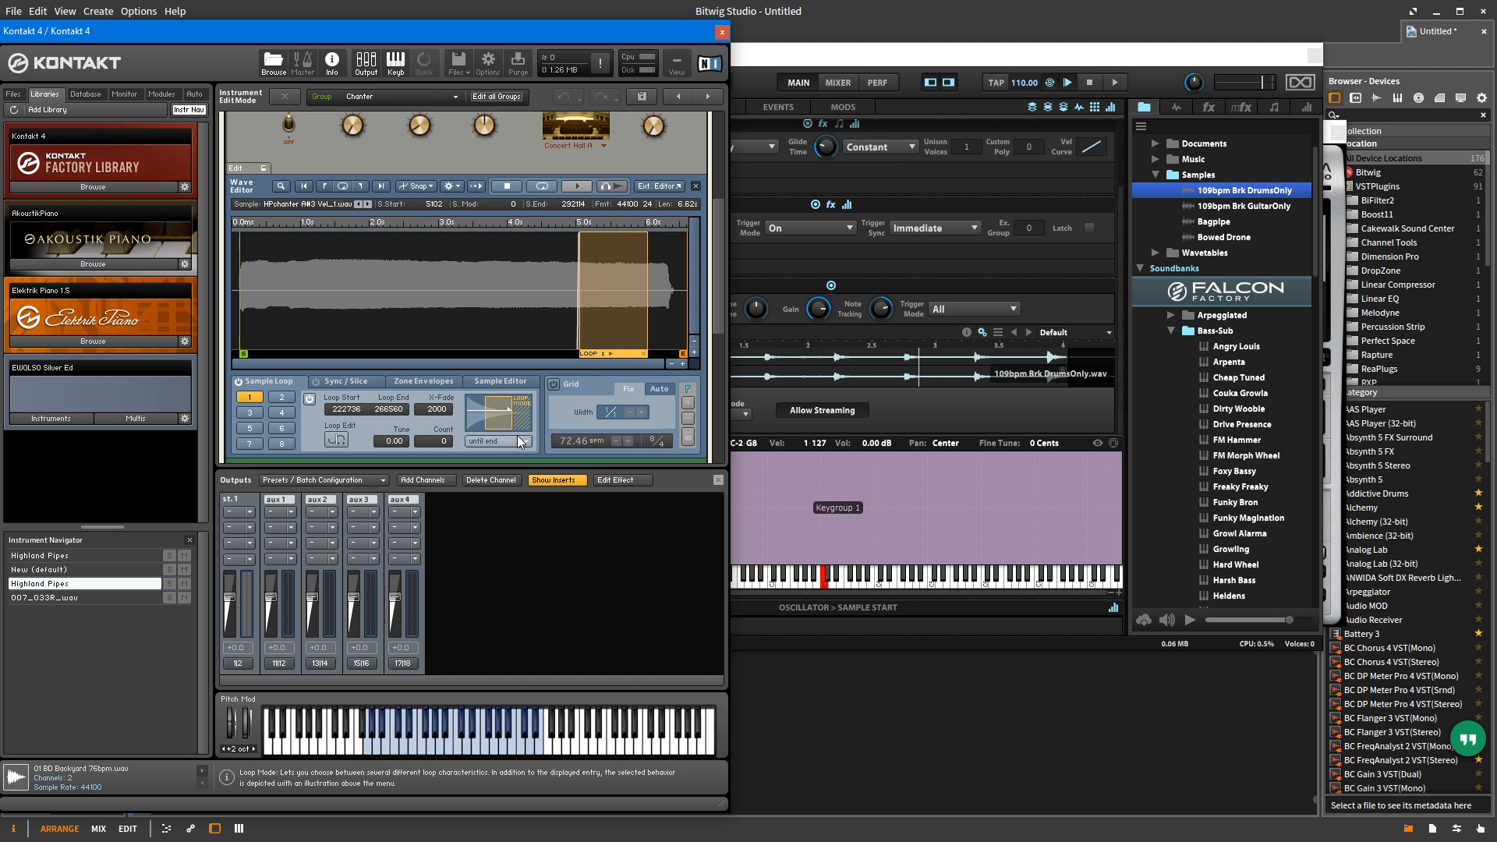
pyautogui.click(356, 382)
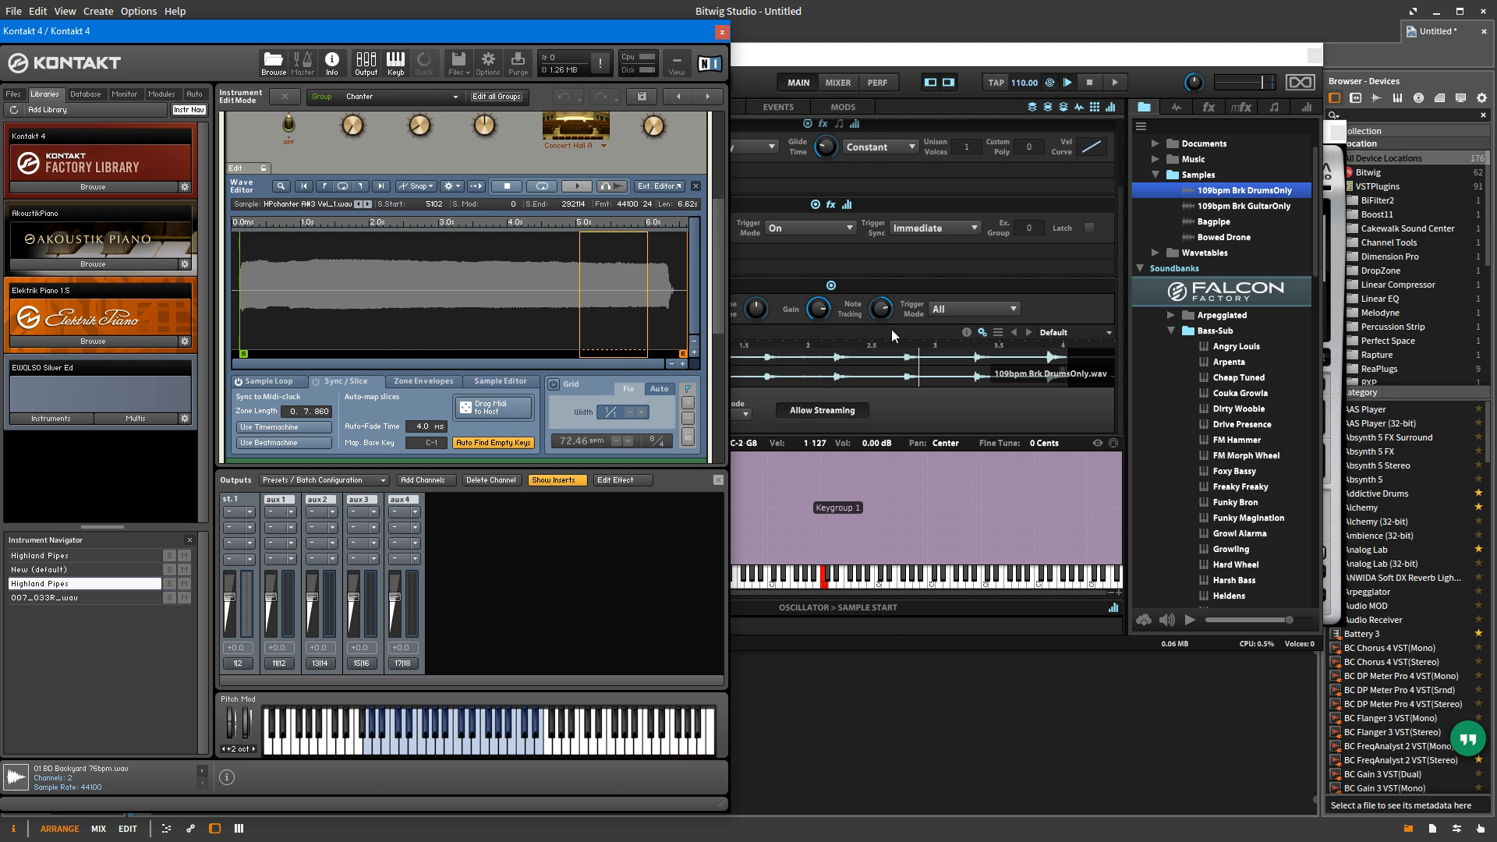
# Step: Return to Falcon and add a Slice oscillator beside the Sample oscillator in the keygroup
pyautogui.click(905, 312)
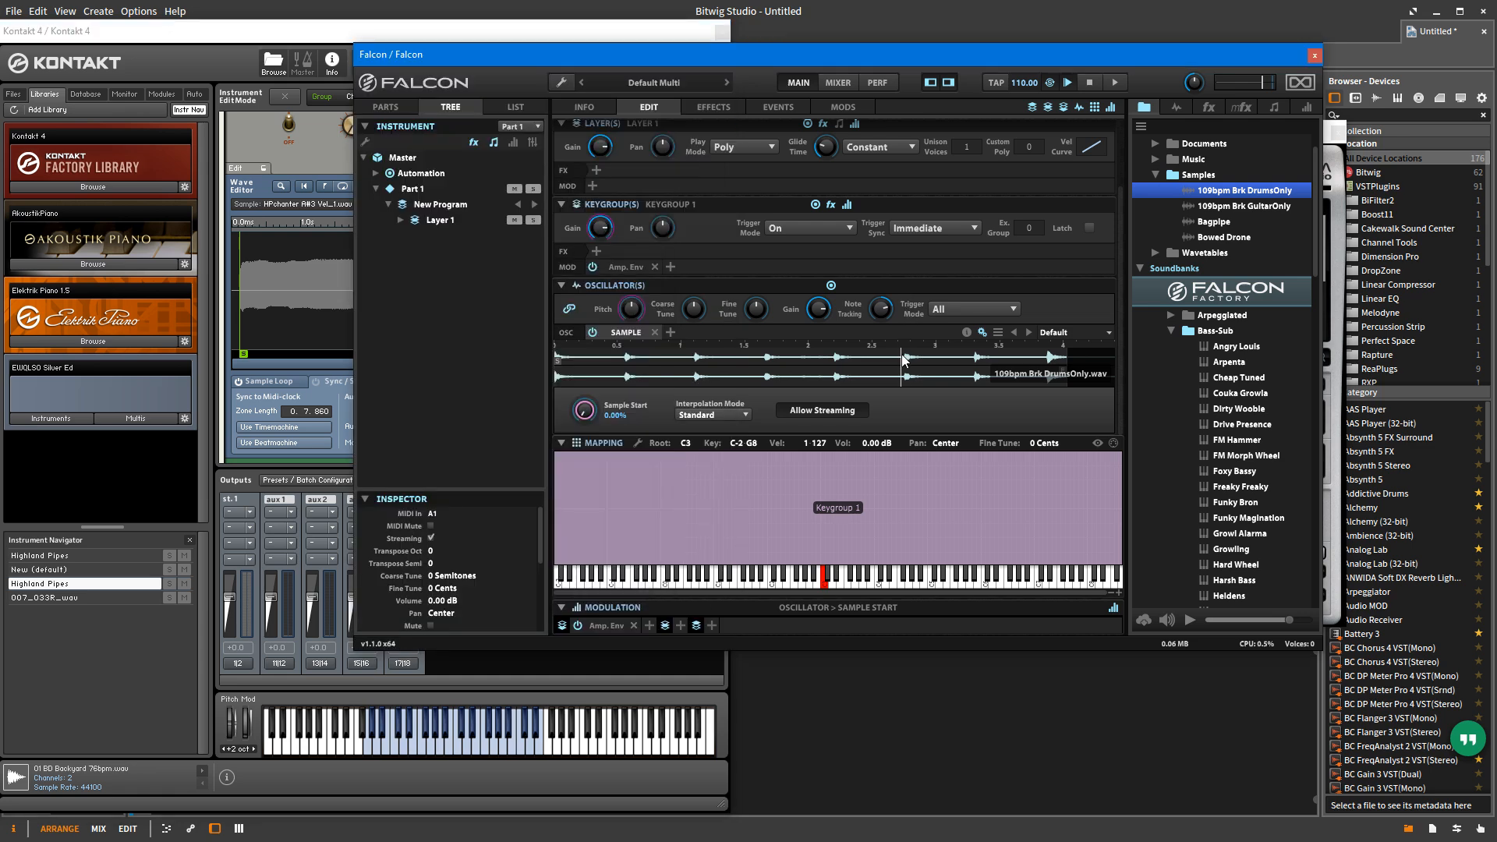
pyautogui.click(668, 333)
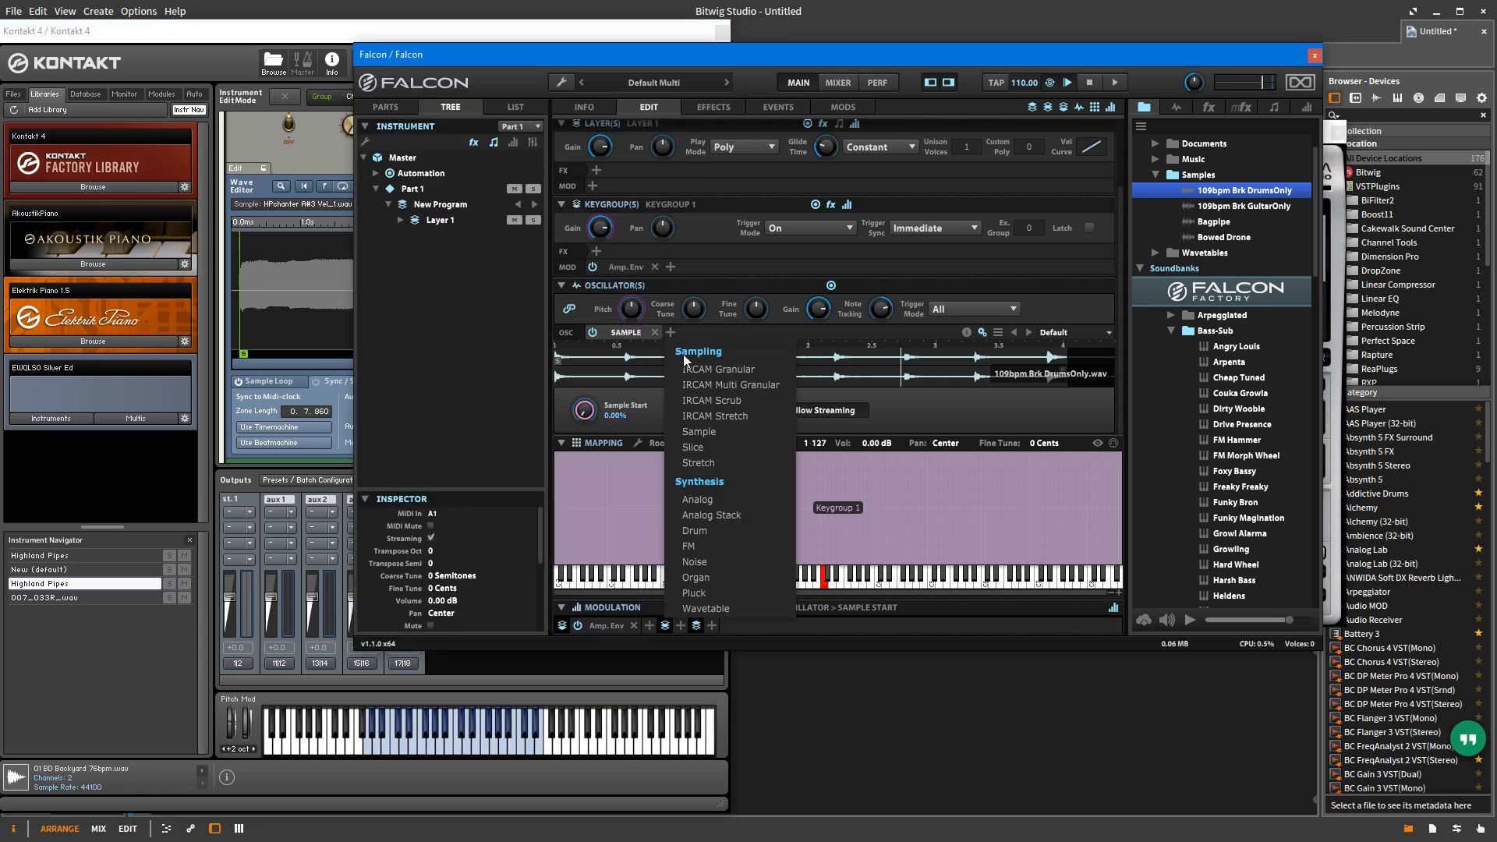
pyautogui.click(739, 444)
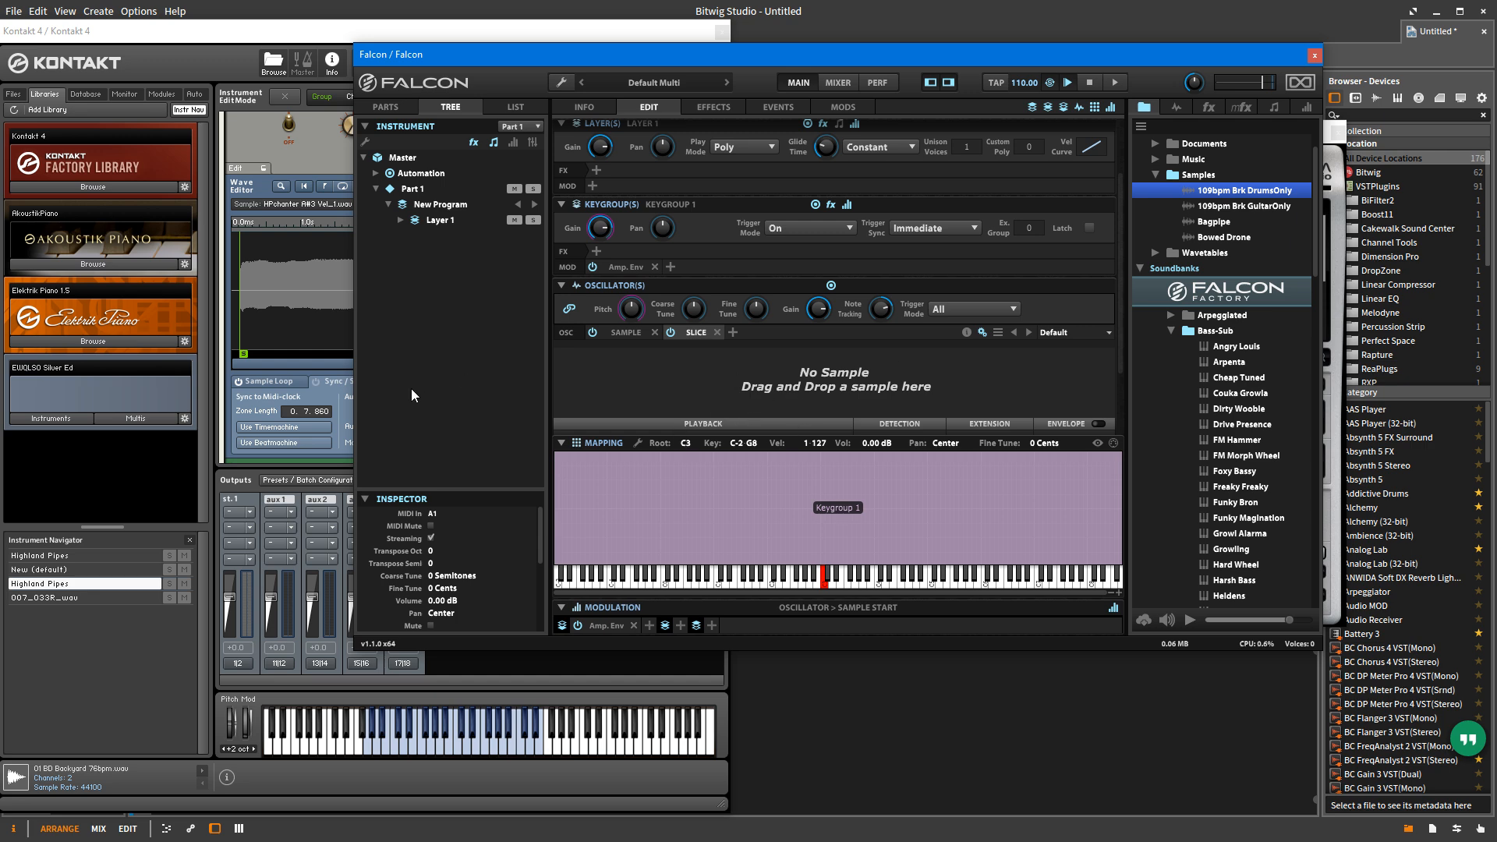
# Step: Switch to Kontakt 4 and examine the Wave Editor's Zone Envelopes and Sample Editor functions
pyautogui.click(284, 458)
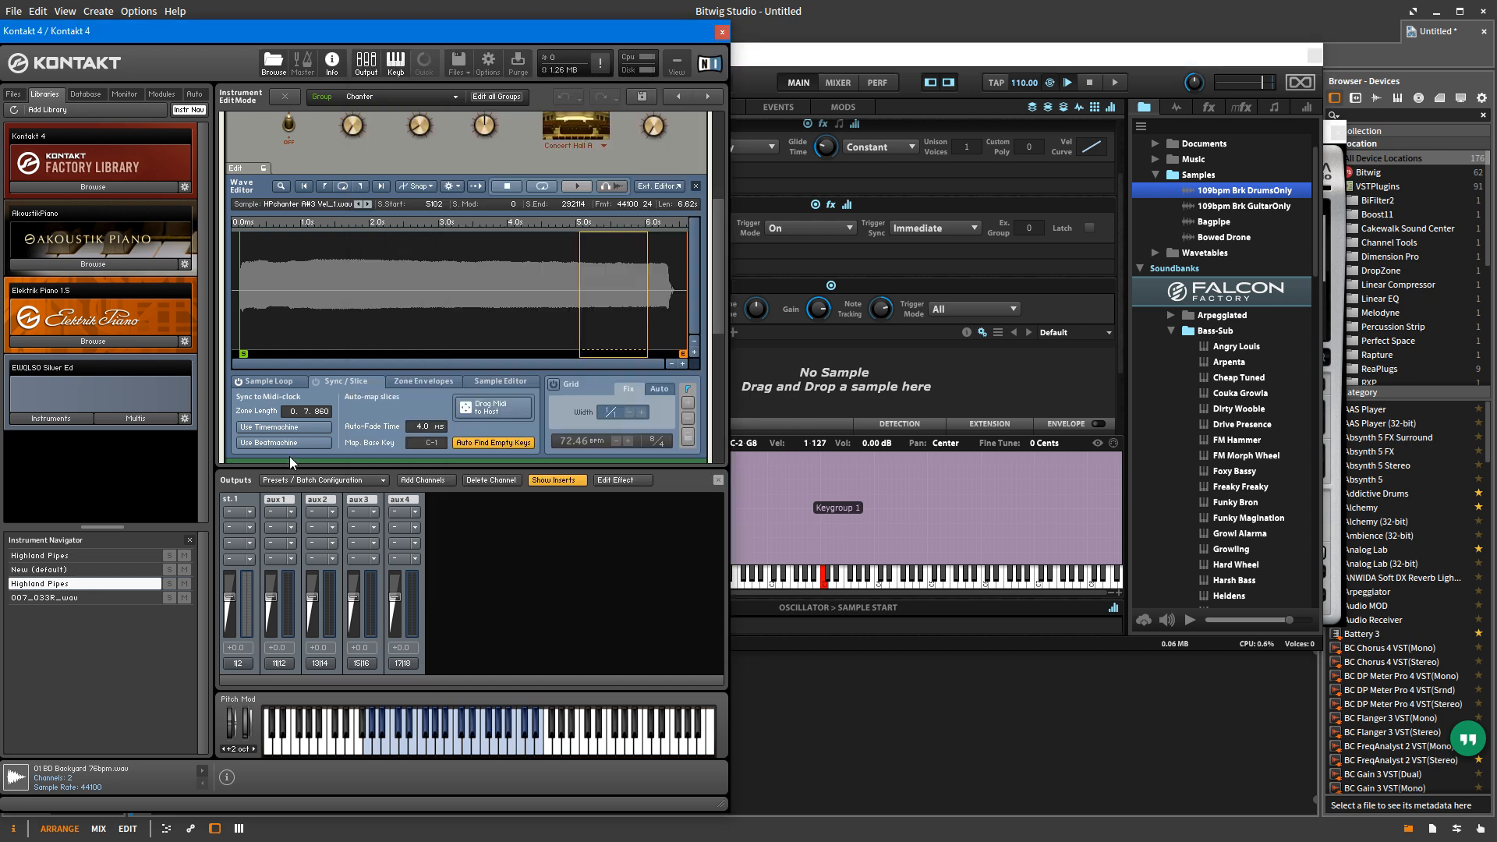
pyautogui.click(434, 379)
pyautogui.click(515, 380)
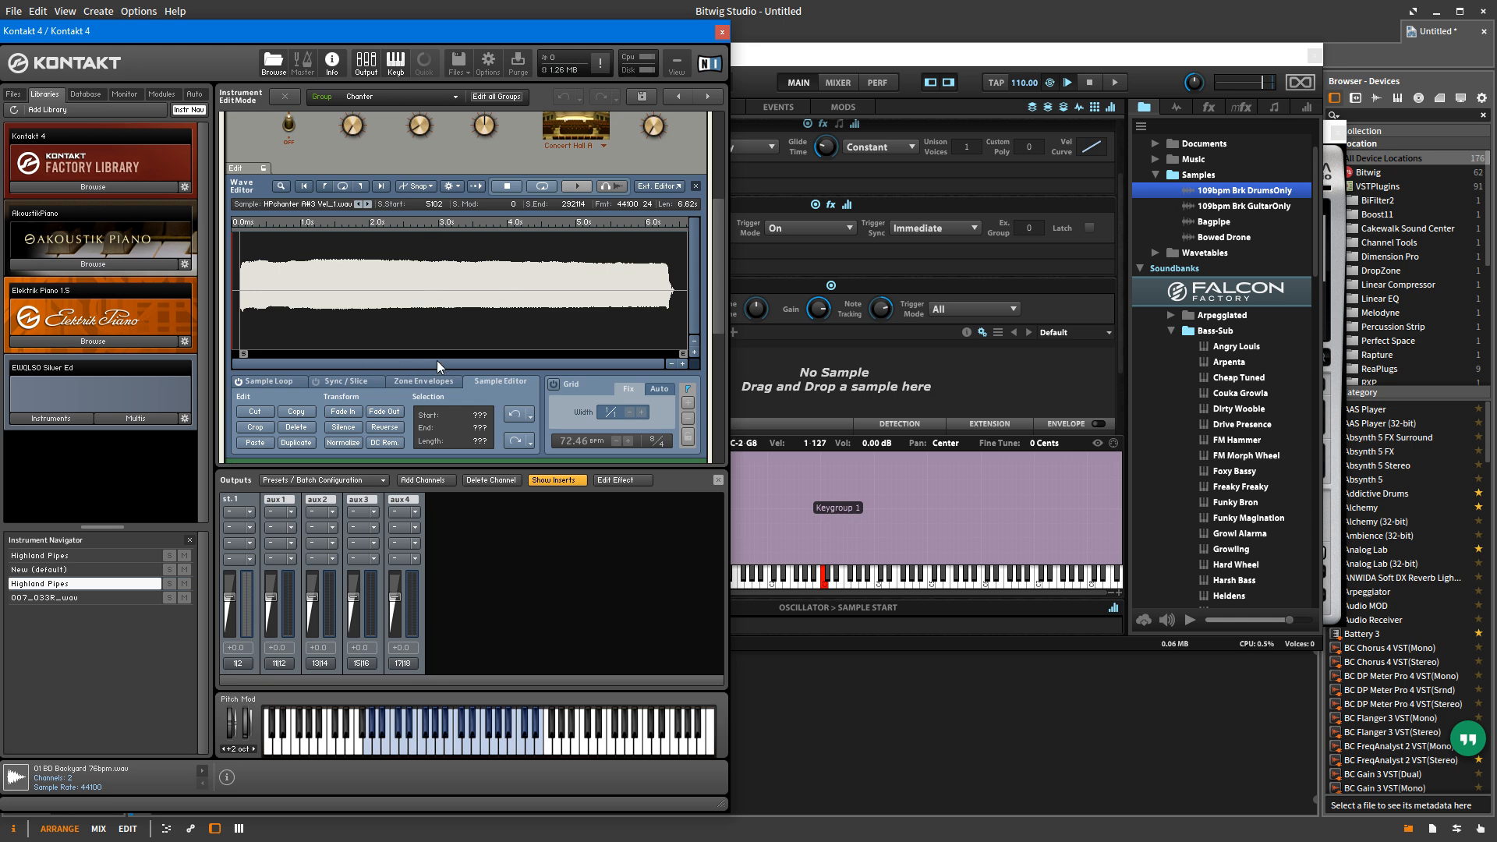
# Step: Try the sampler source mode for the Chanter group, change it to time machine 2, and review the available modes
pyautogui.scroll(-3, 521, 390)
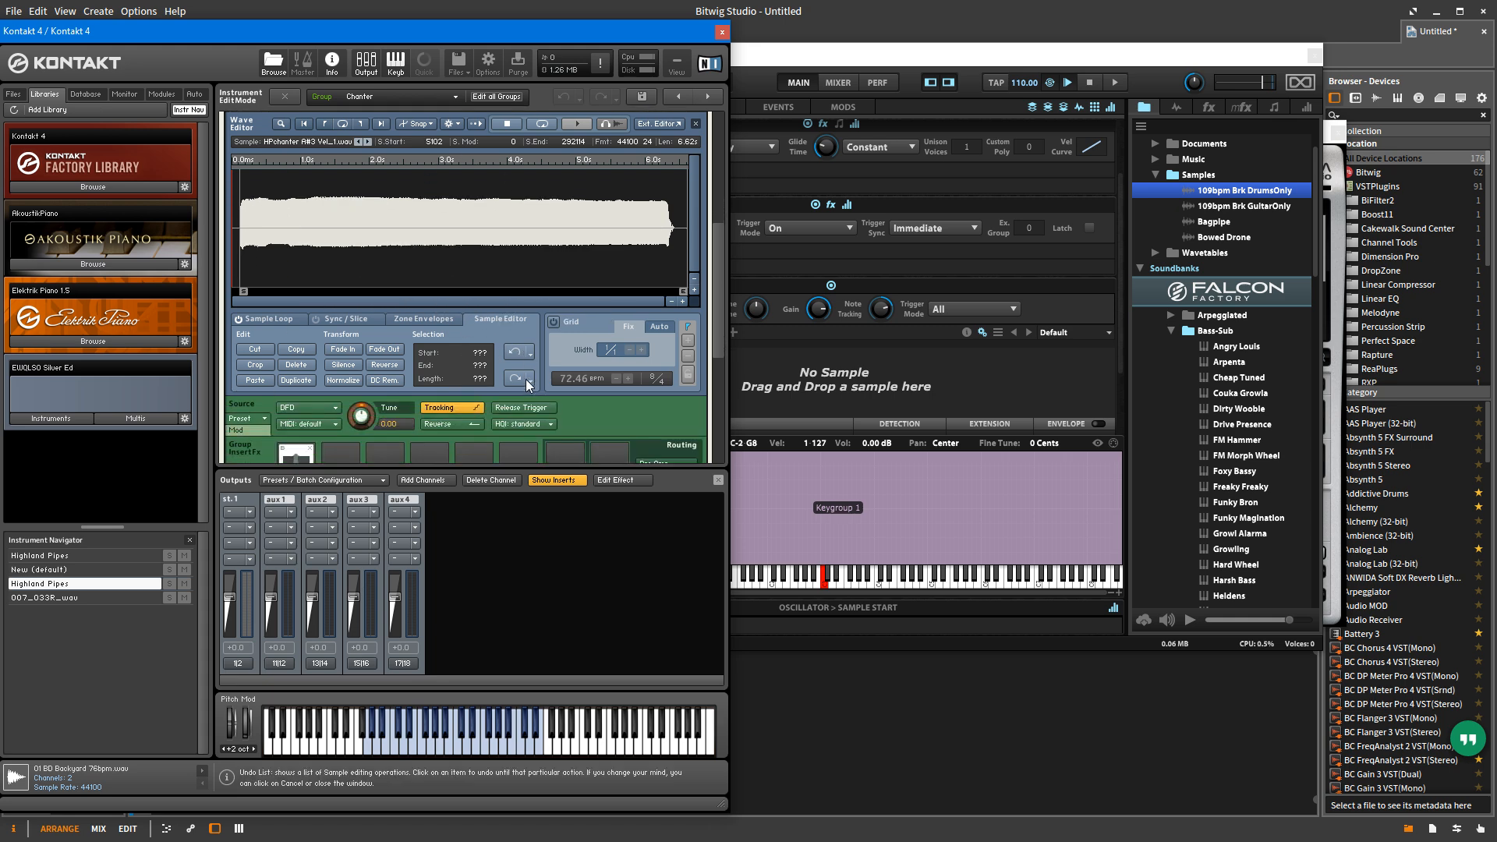
pyautogui.click(325, 408)
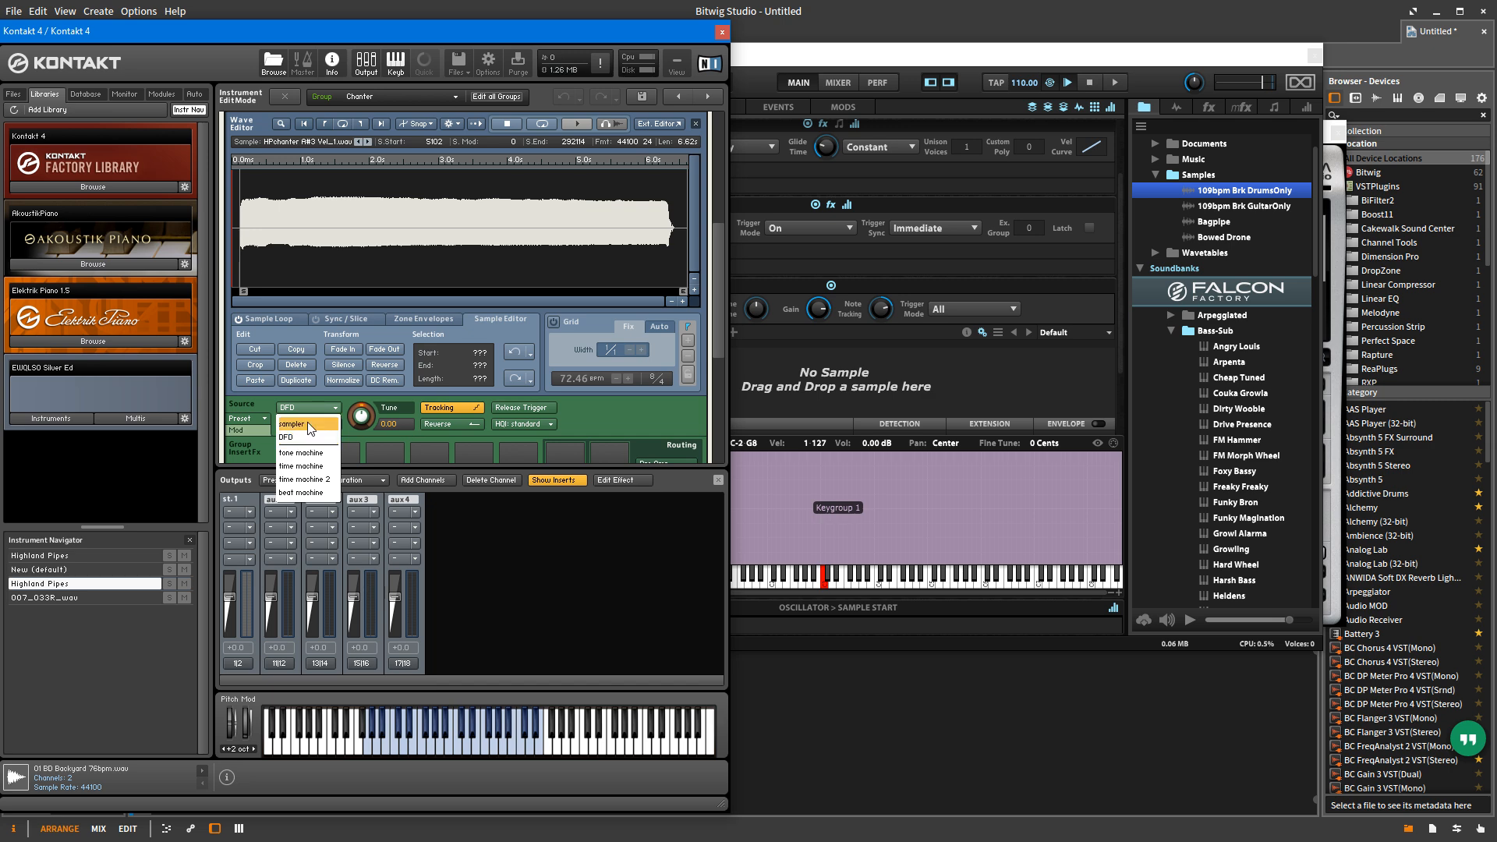
pyautogui.click(307, 423)
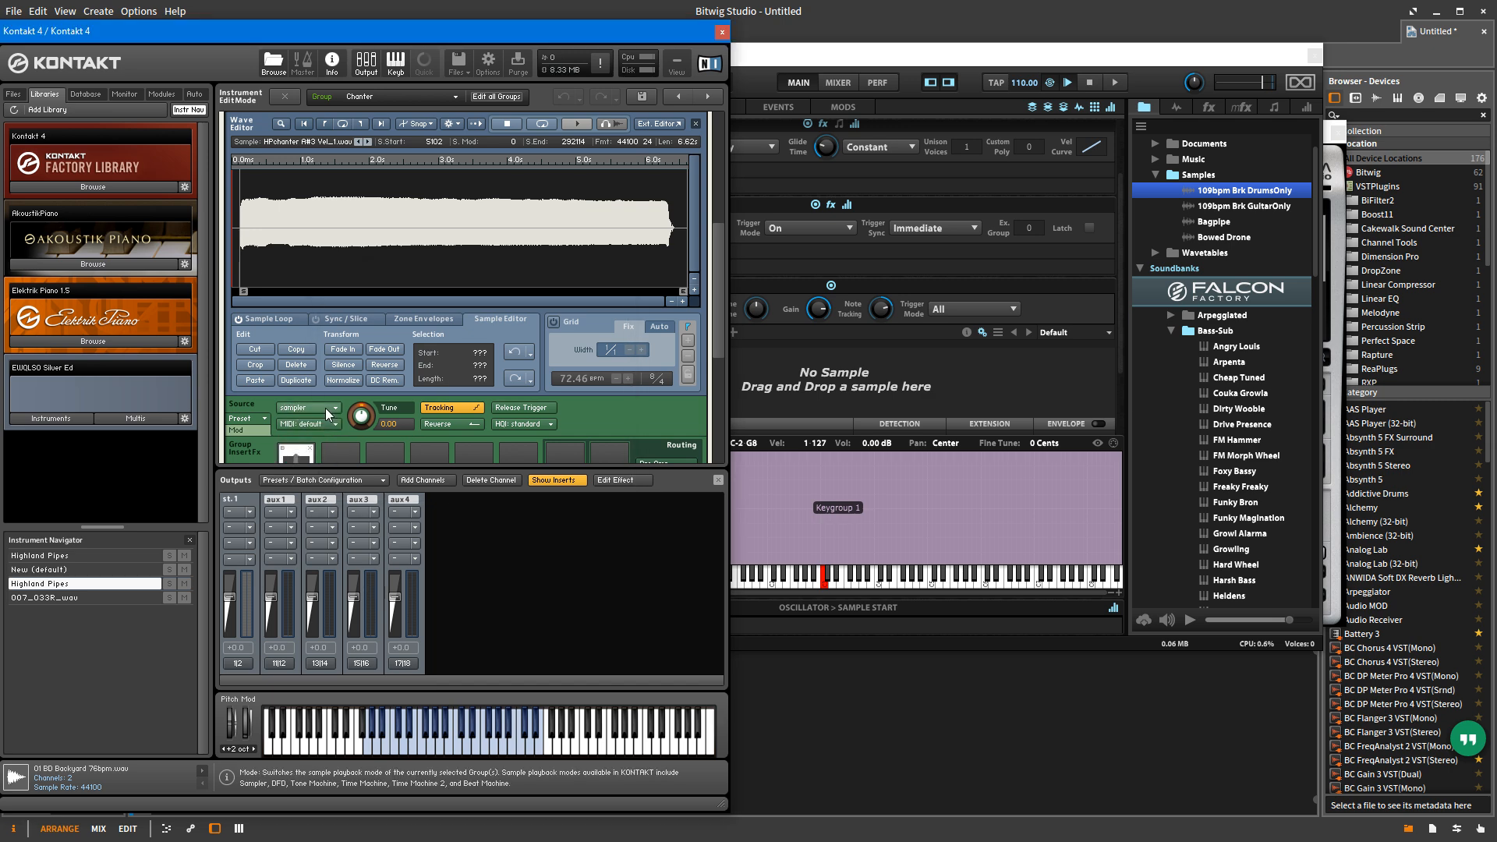
pyautogui.click(329, 407)
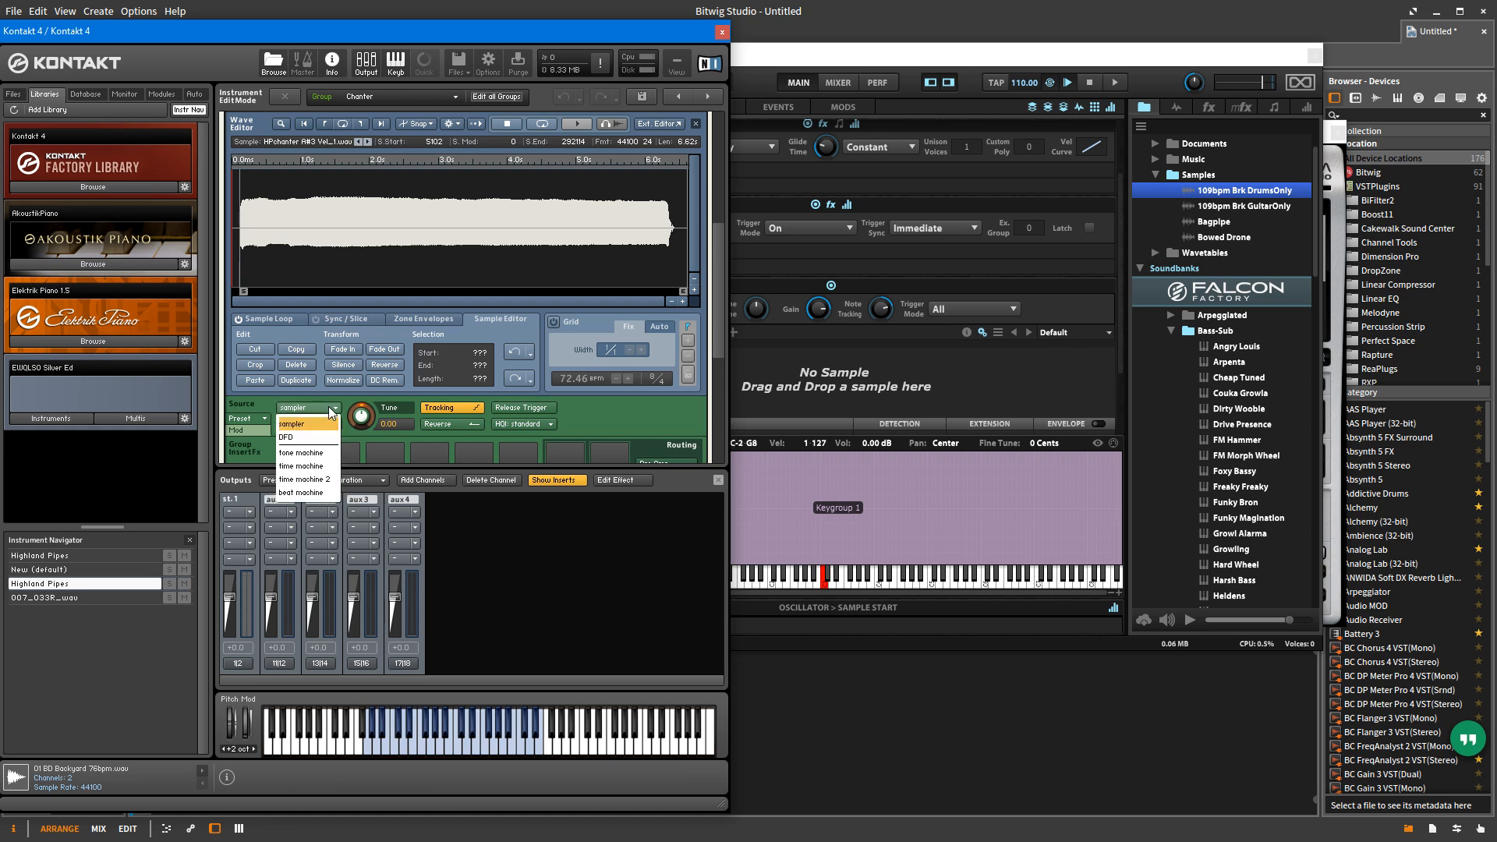
pyautogui.click(312, 479)
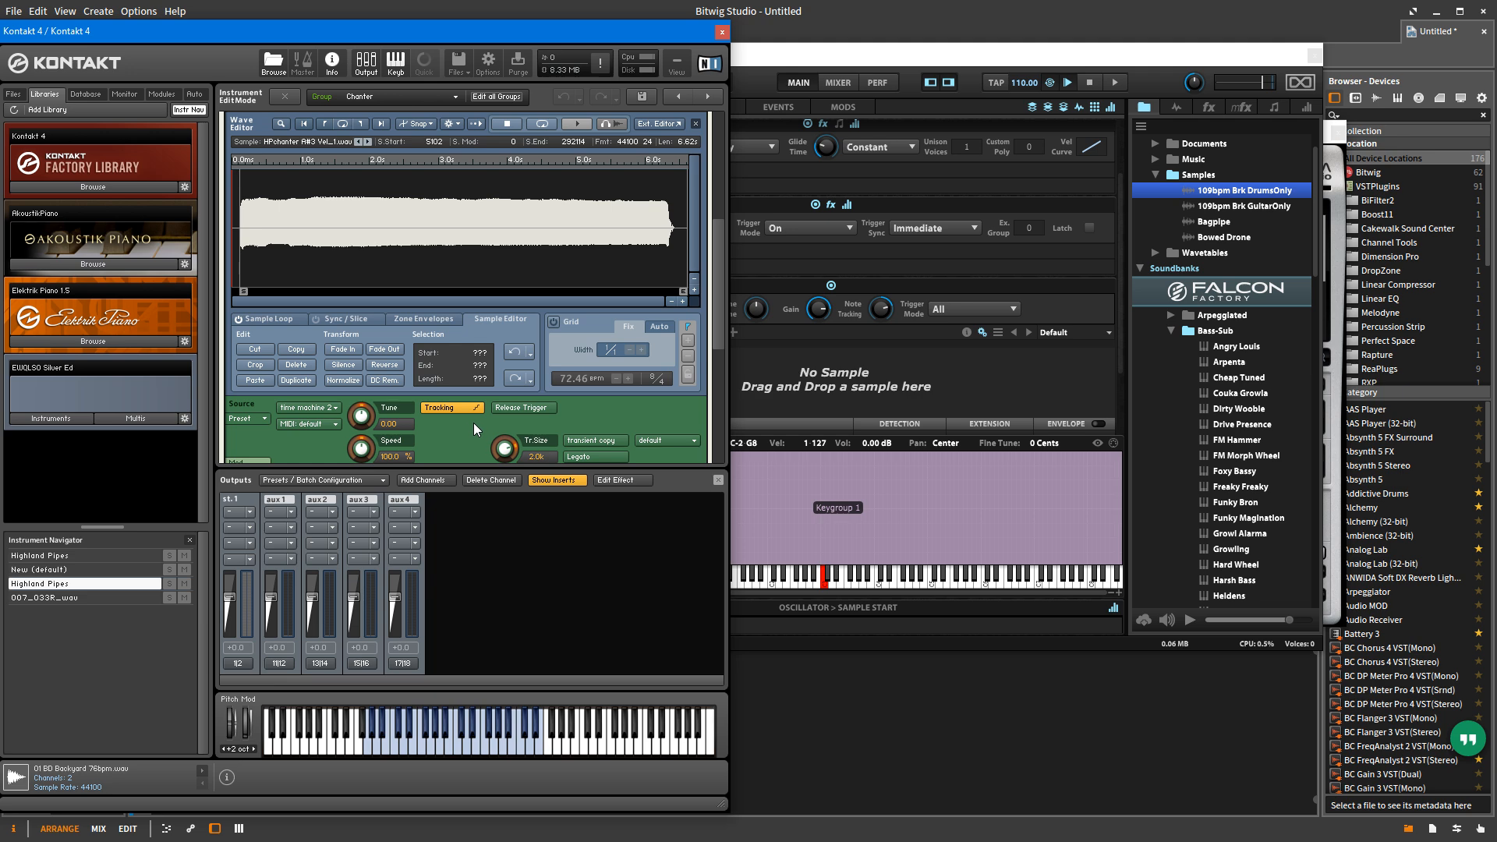
pyautogui.click(310, 408)
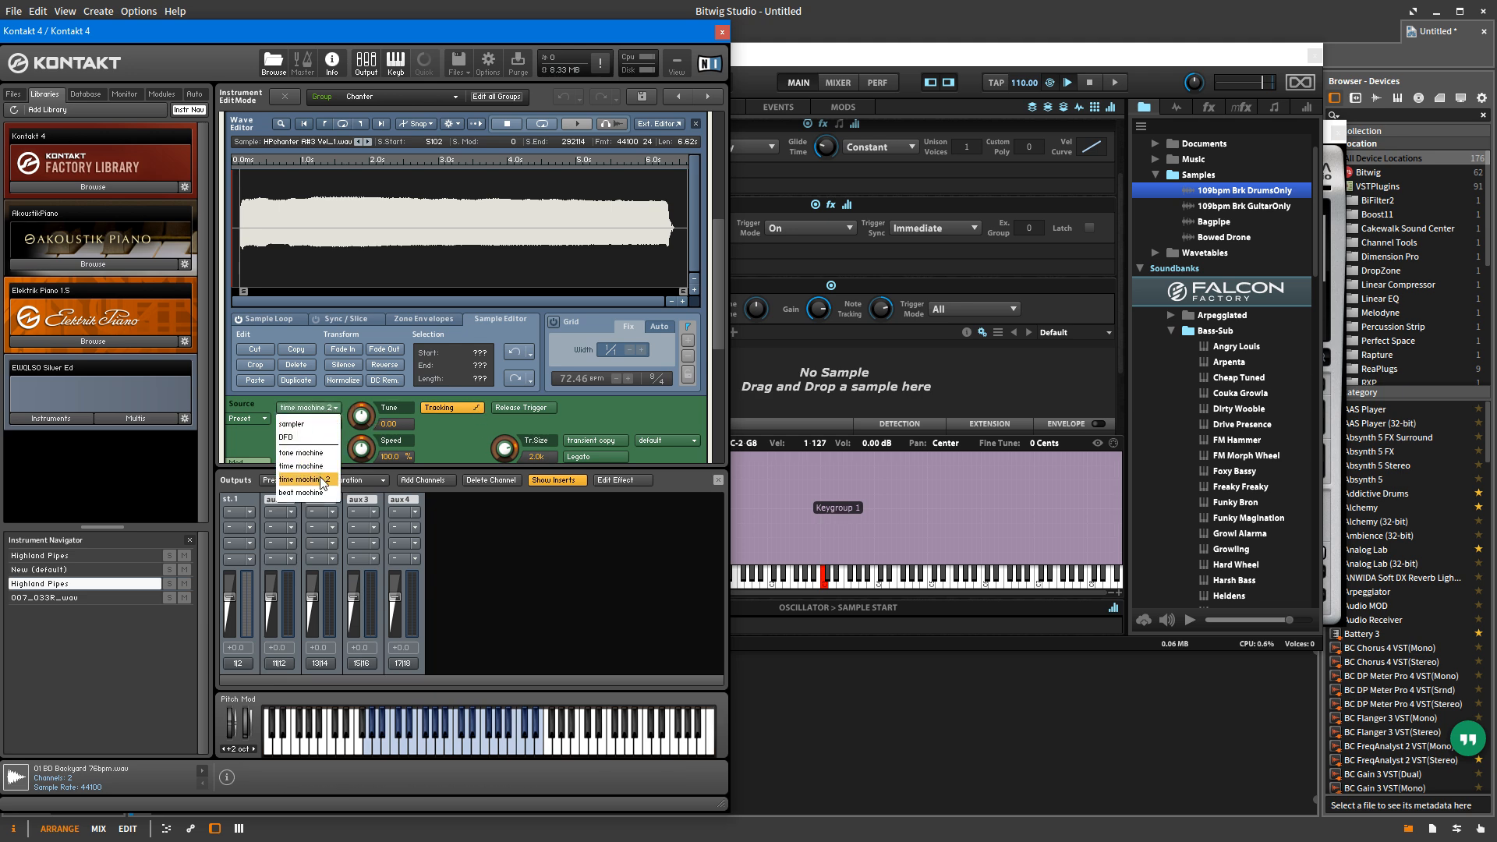
pyautogui.click(479, 435)
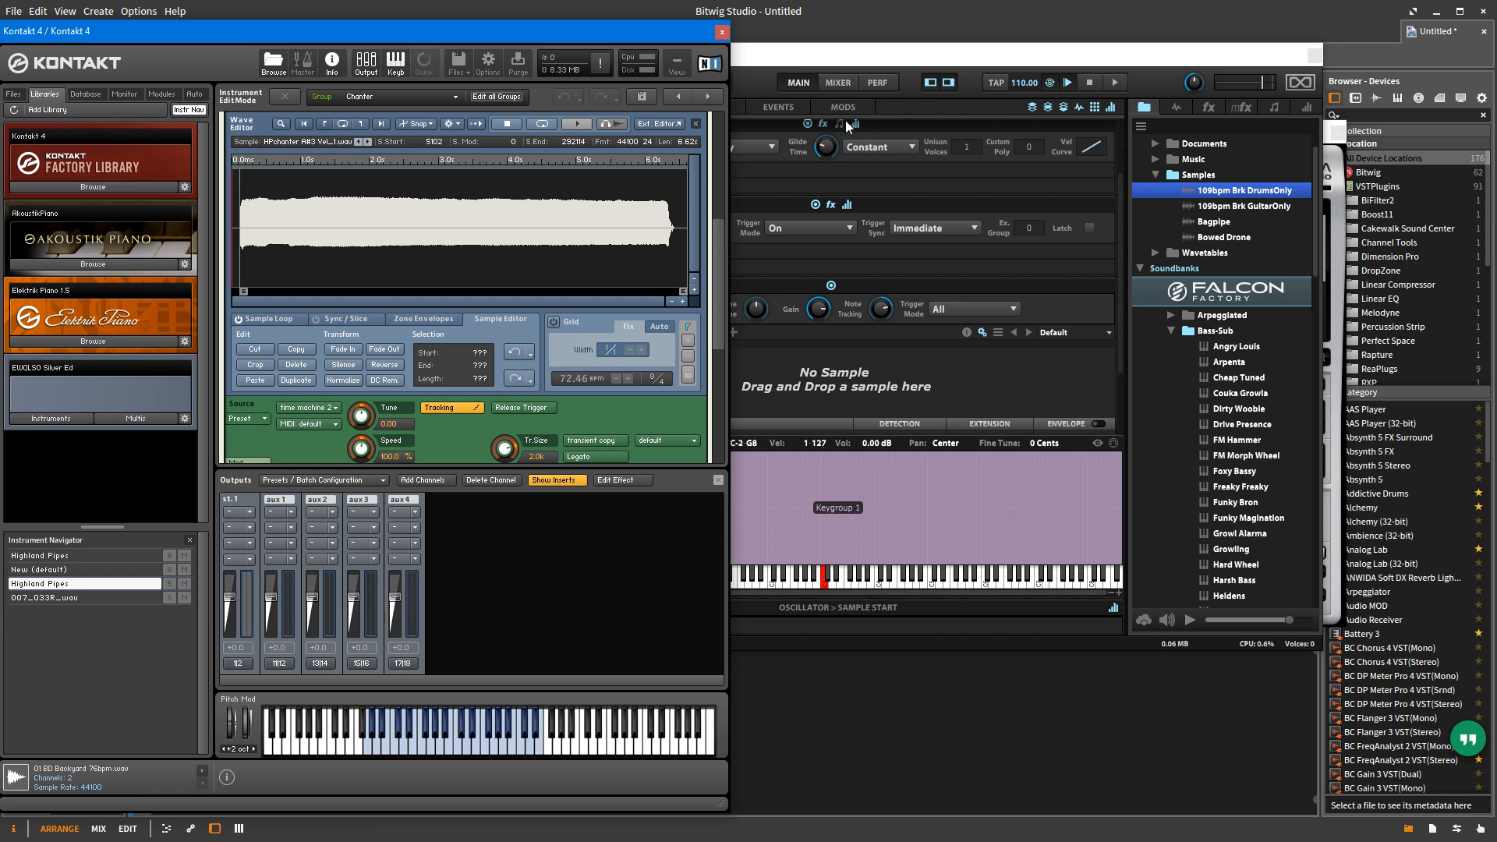
# Step: Return to Falcon, show the Sample oscillator, and view its options for presets and saving samples
pyautogui.click(860, 64)
pyautogui.click(627, 332)
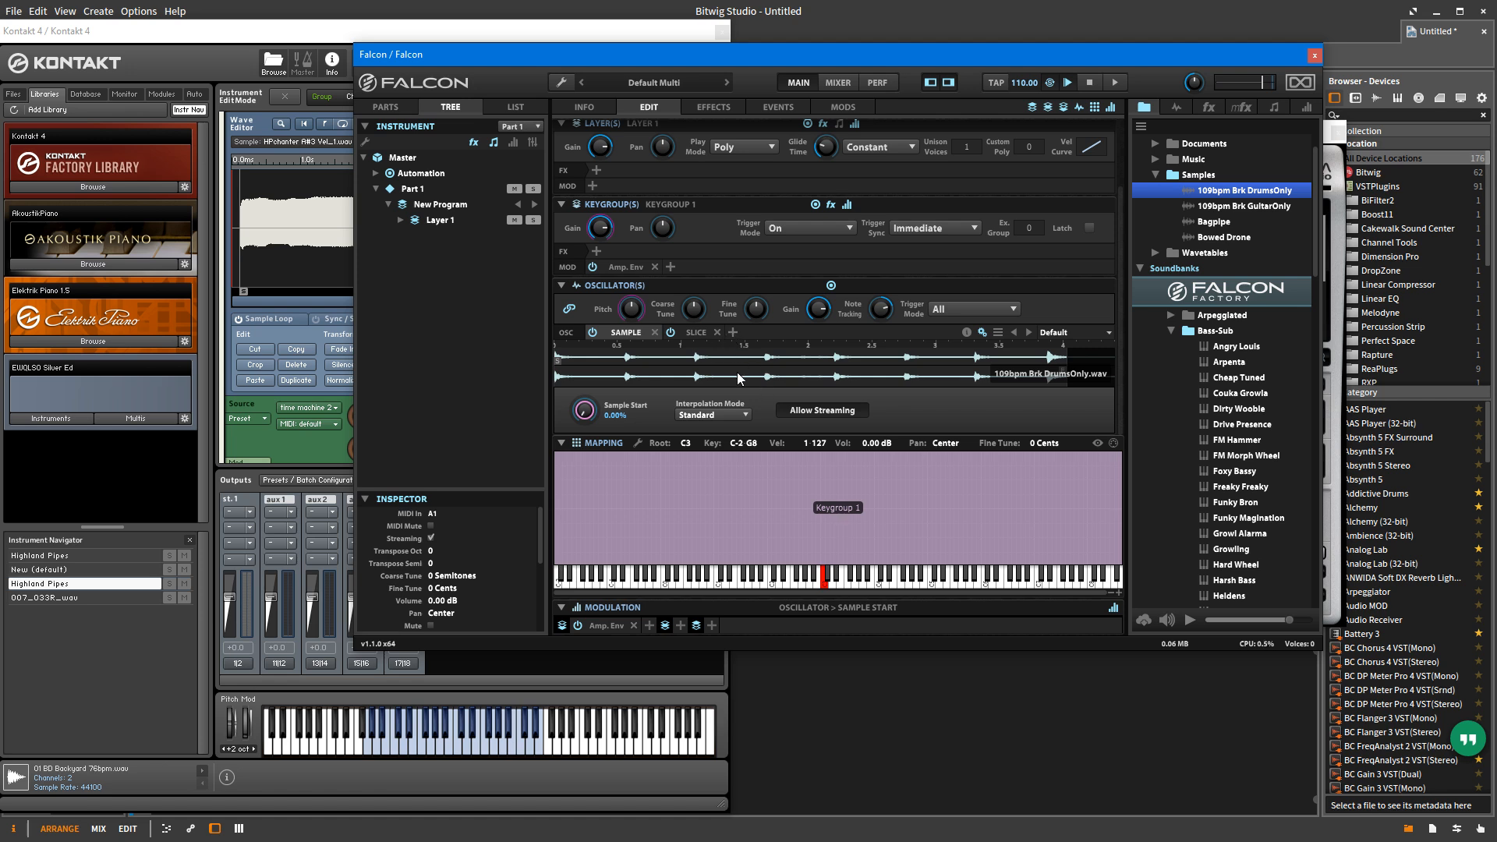
pyautogui.click(997, 333)
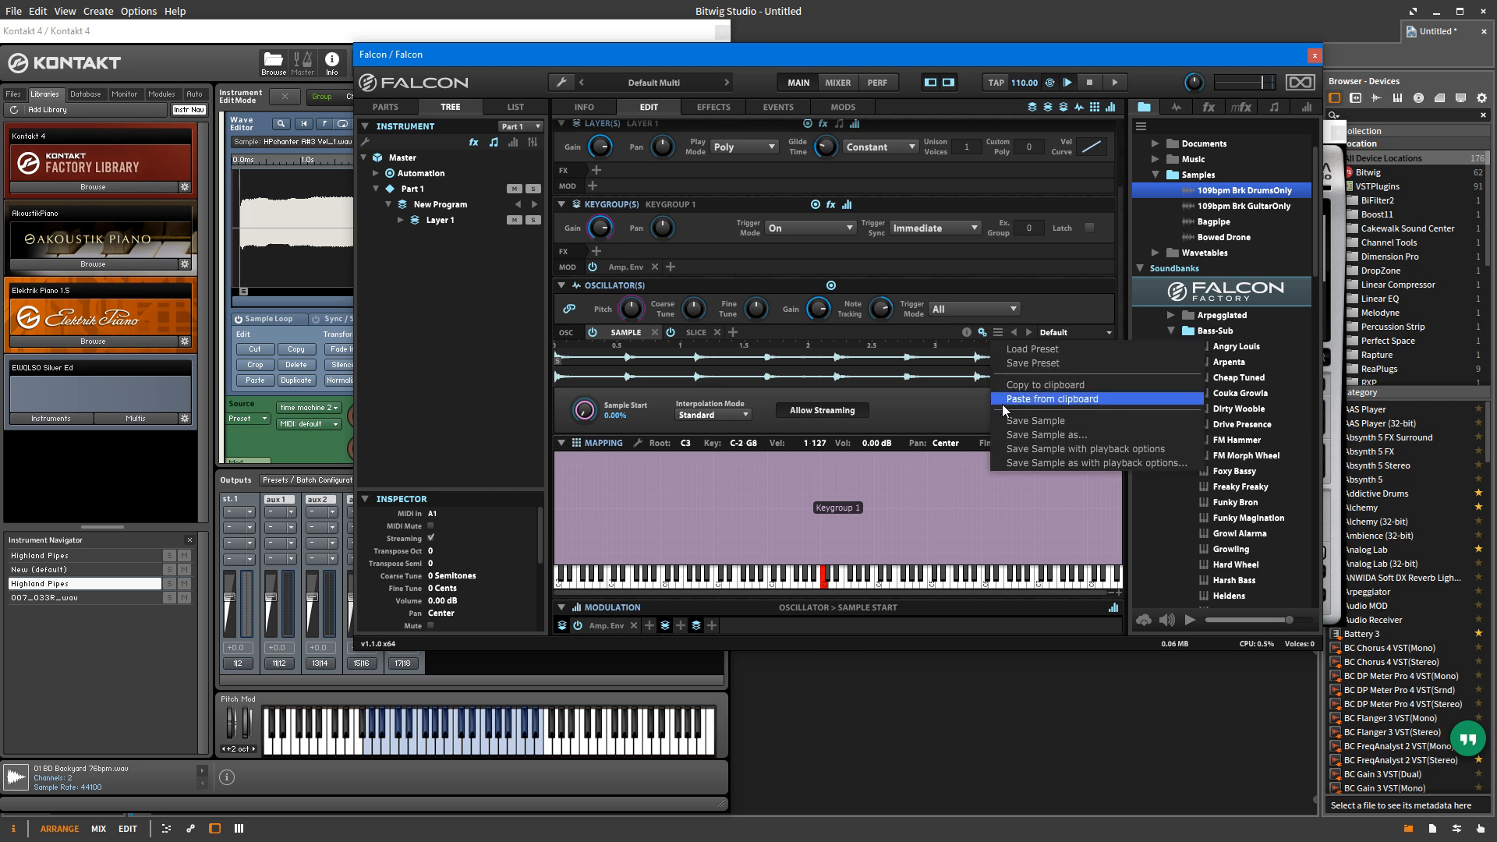
pyautogui.click(919, 399)
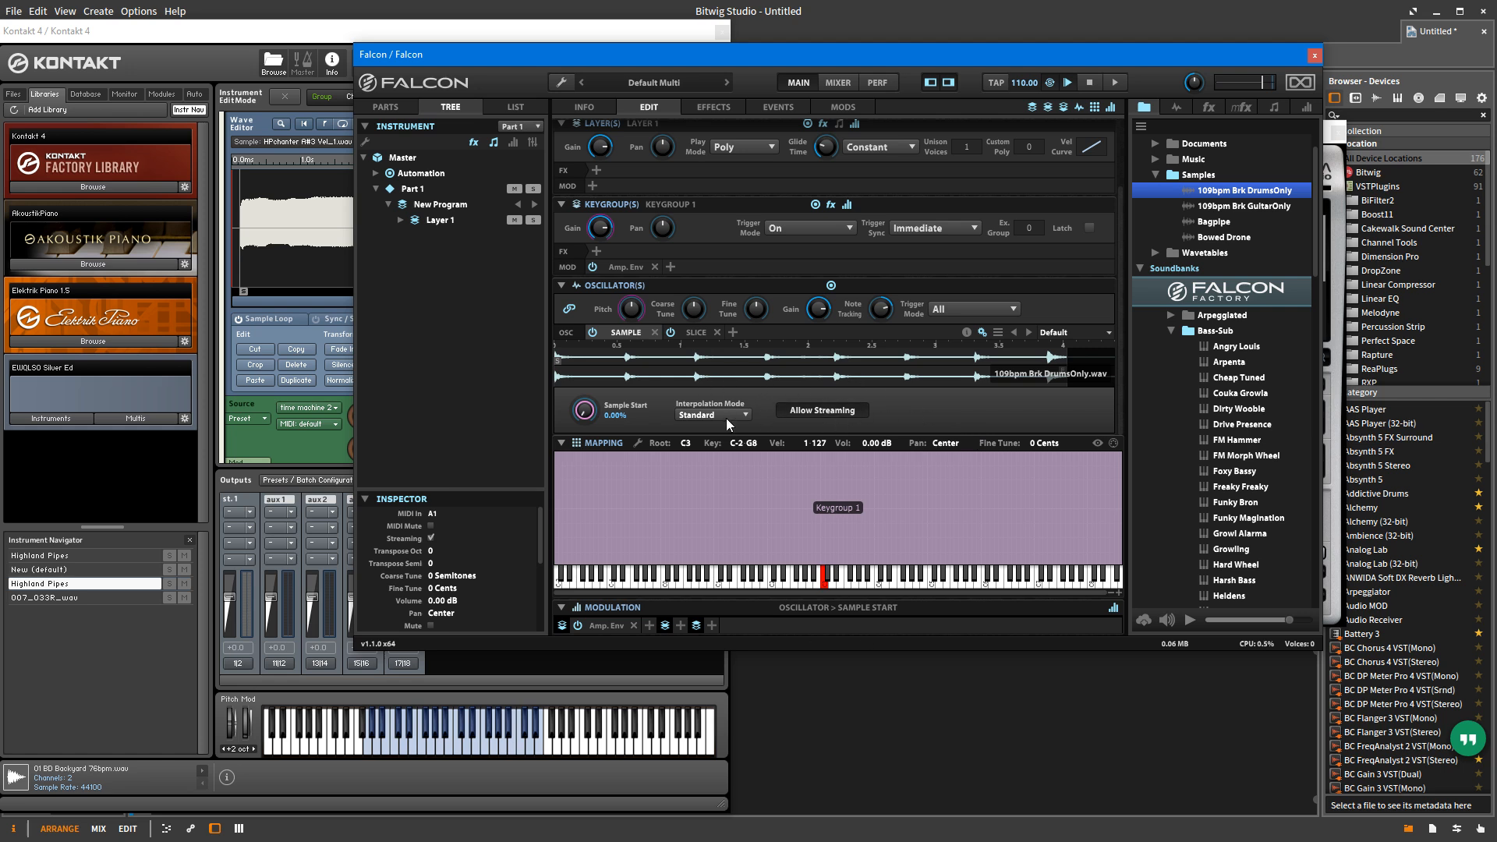
# Step: Replace the Sample and Slice oscillators with an IRCAM Stretch oscillator loaded with the 109bpm Brk DrumsOnly sample
pyautogui.click(732, 333)
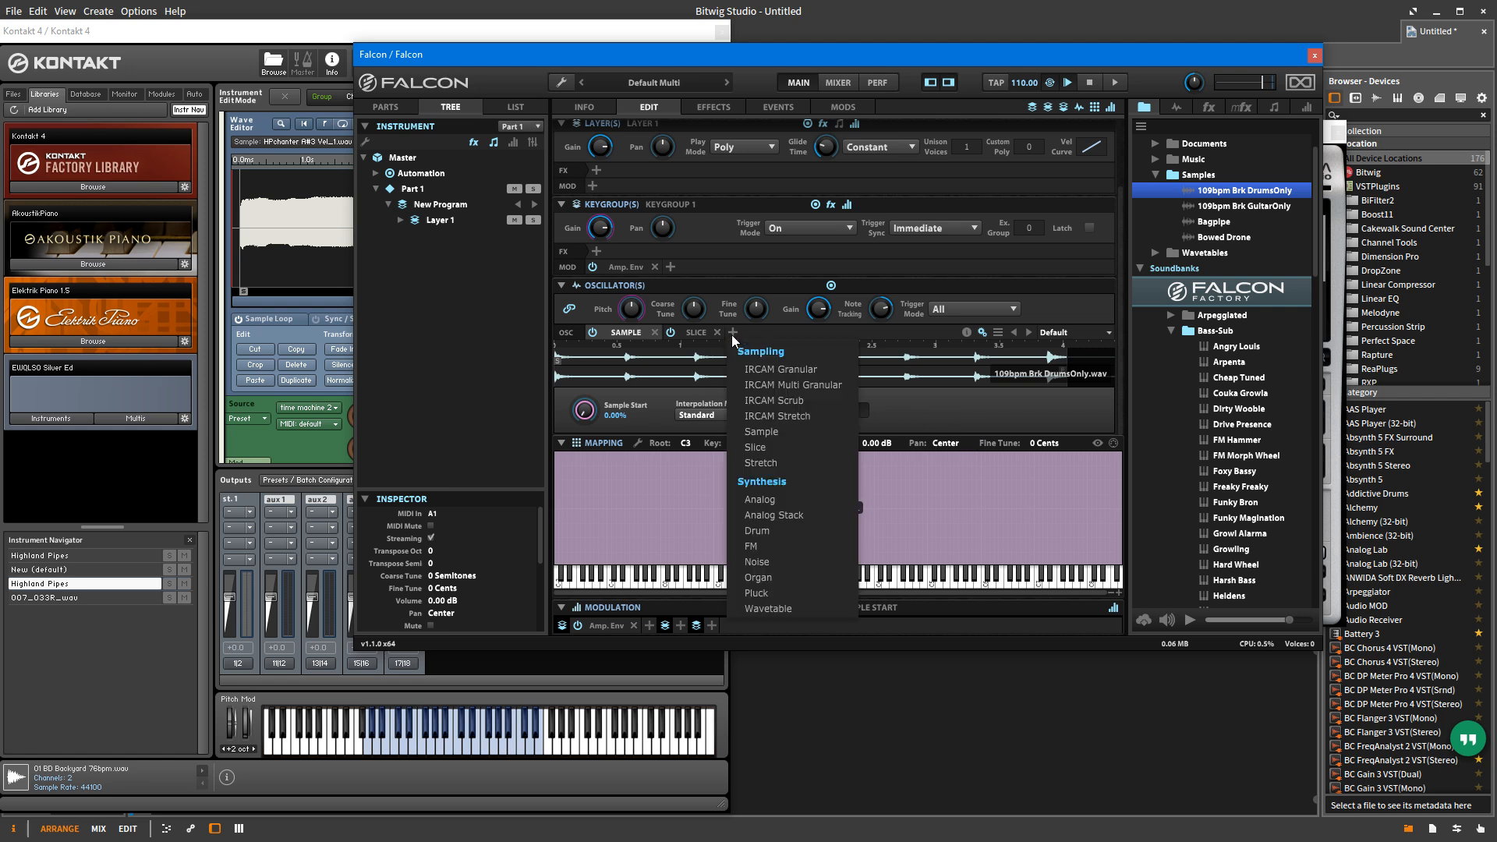
pyautogui.click(808, 414)
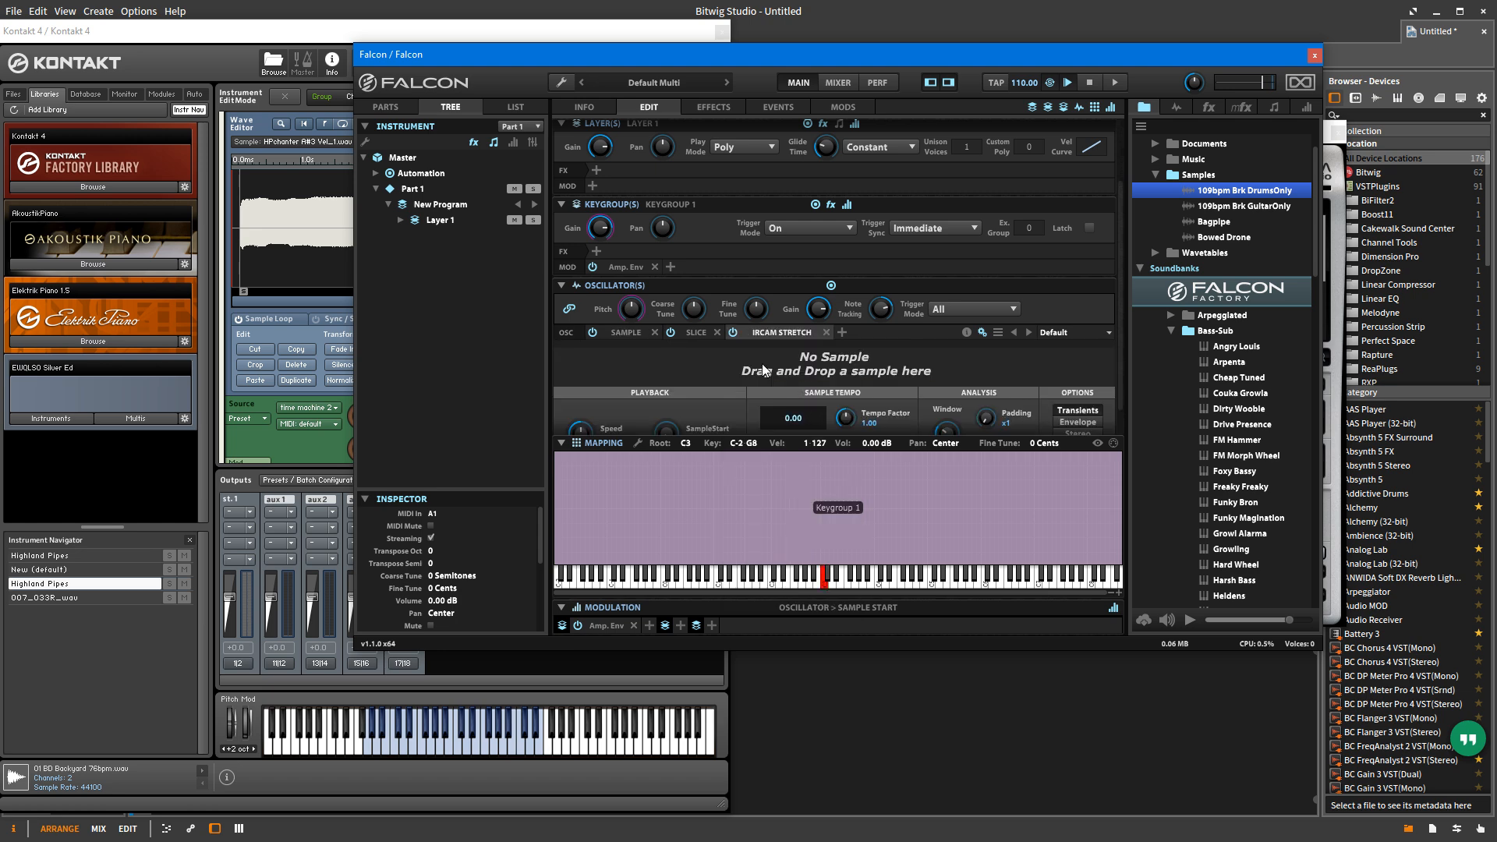
pyautogui.moveTo(1214, 195); pyautogui.dragTo(675, 348)
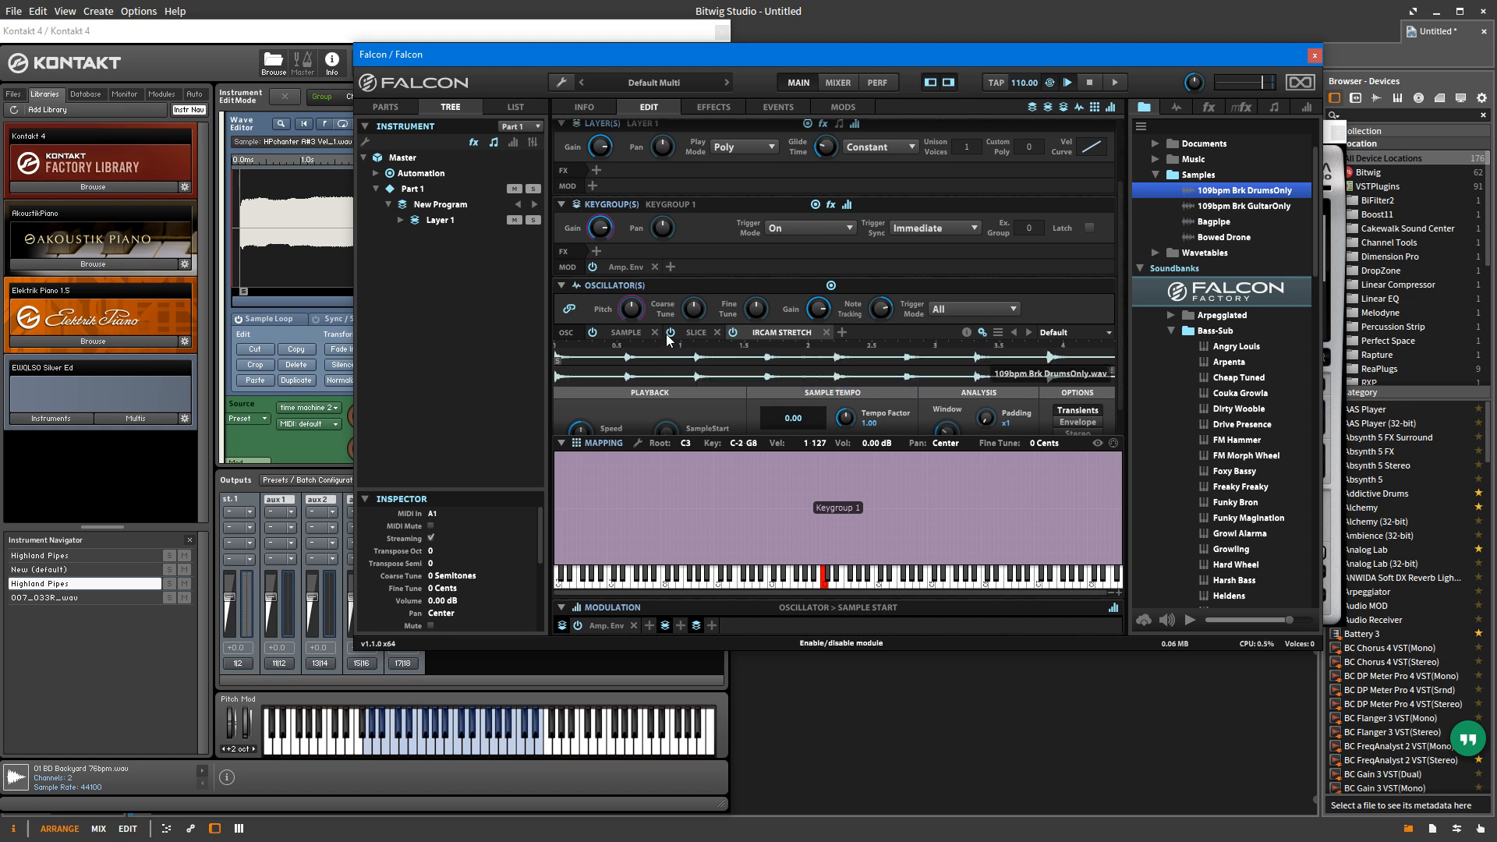
pyautogui.click(654, 333)
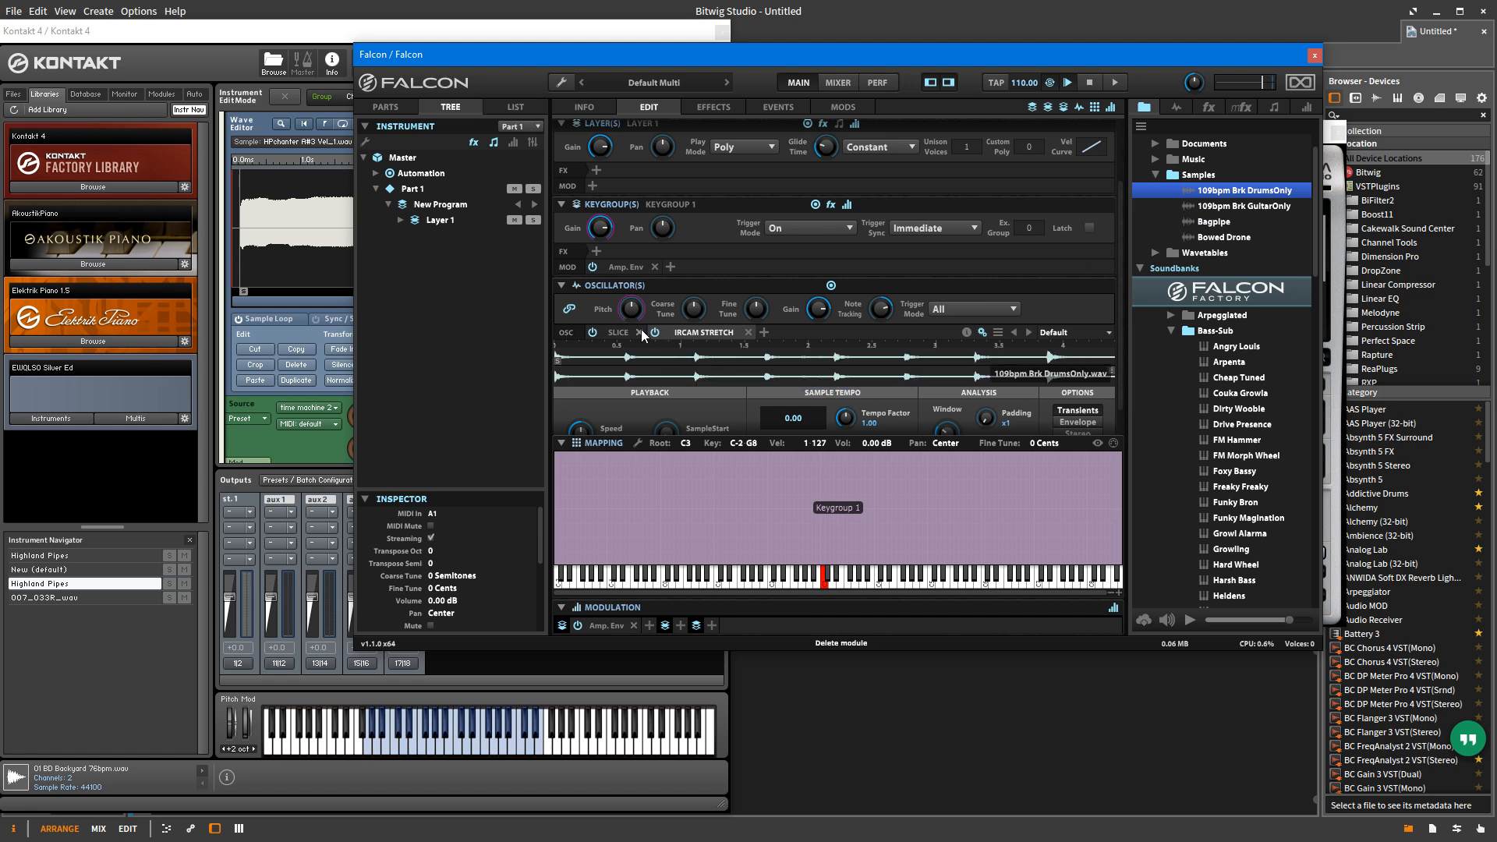
pyautogui.click(639, 333)
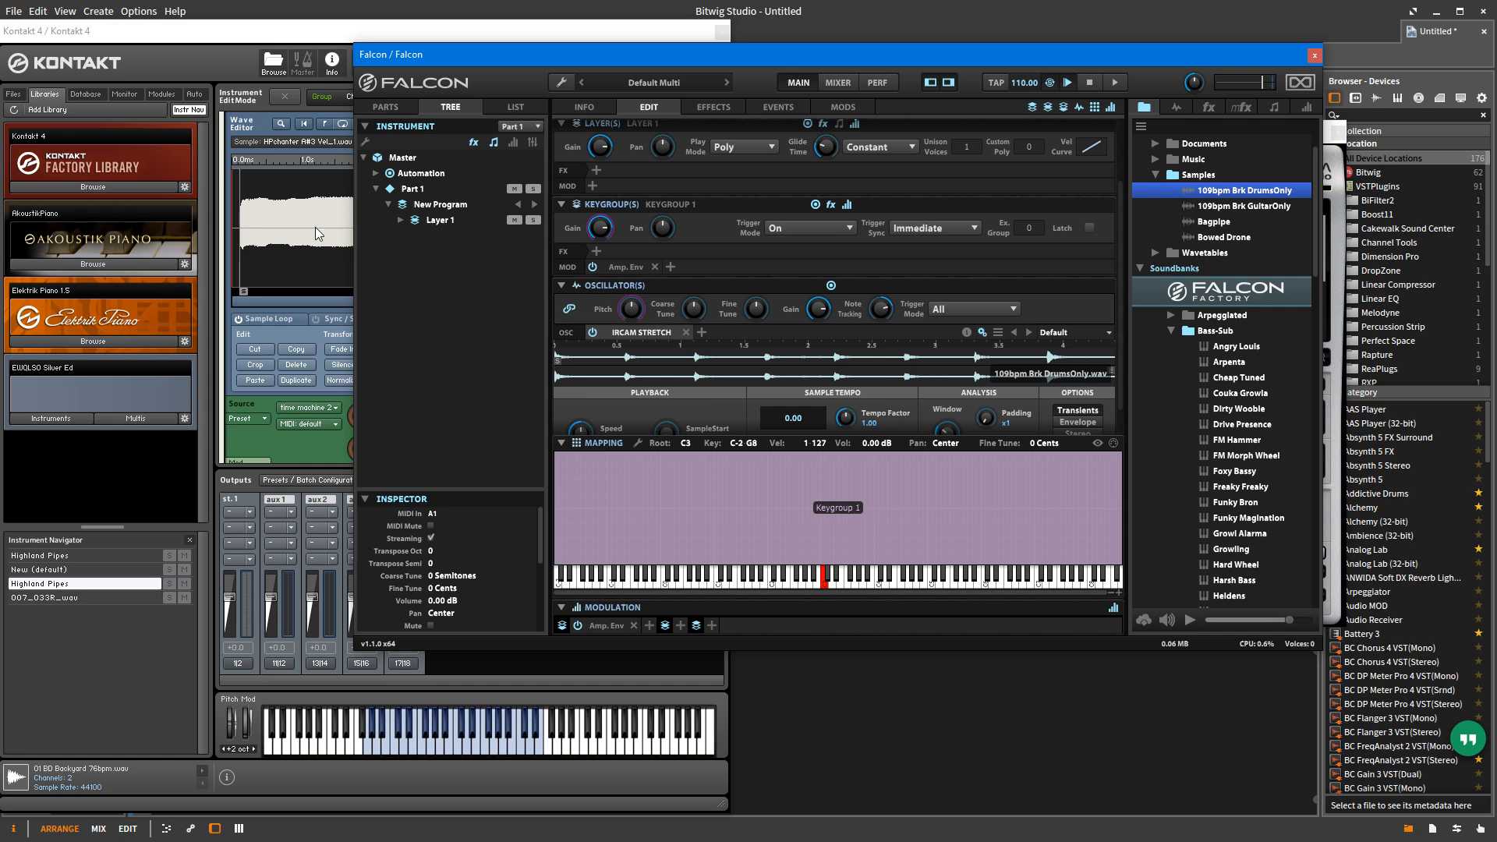
# Step: Switch to Kontakt 4 and review the playback modes available in the Chanter group's Source module
pyautogui.click(199, 38)
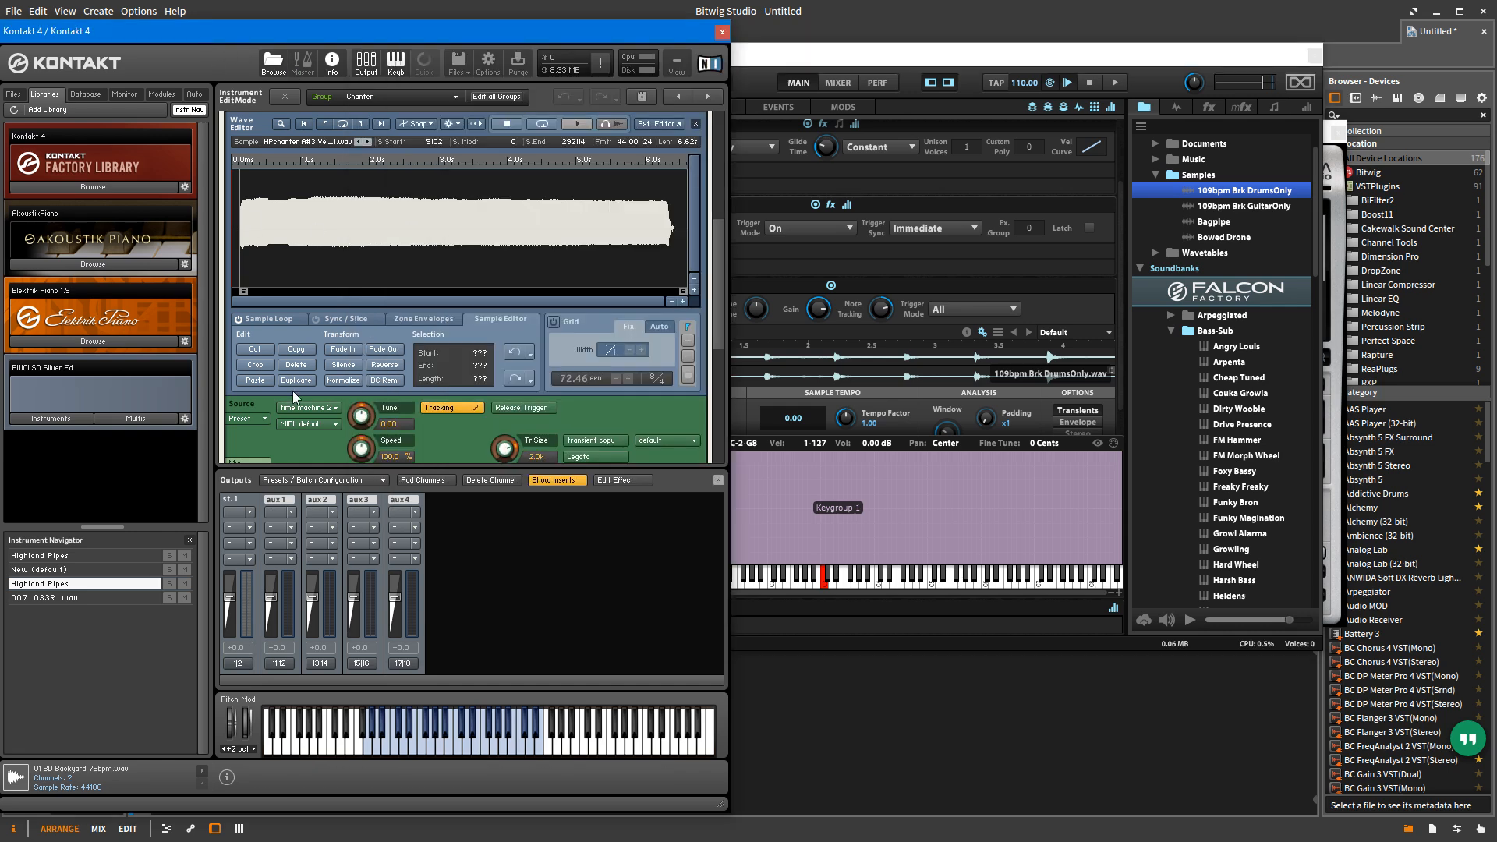
pyautogui.click(327, 414)
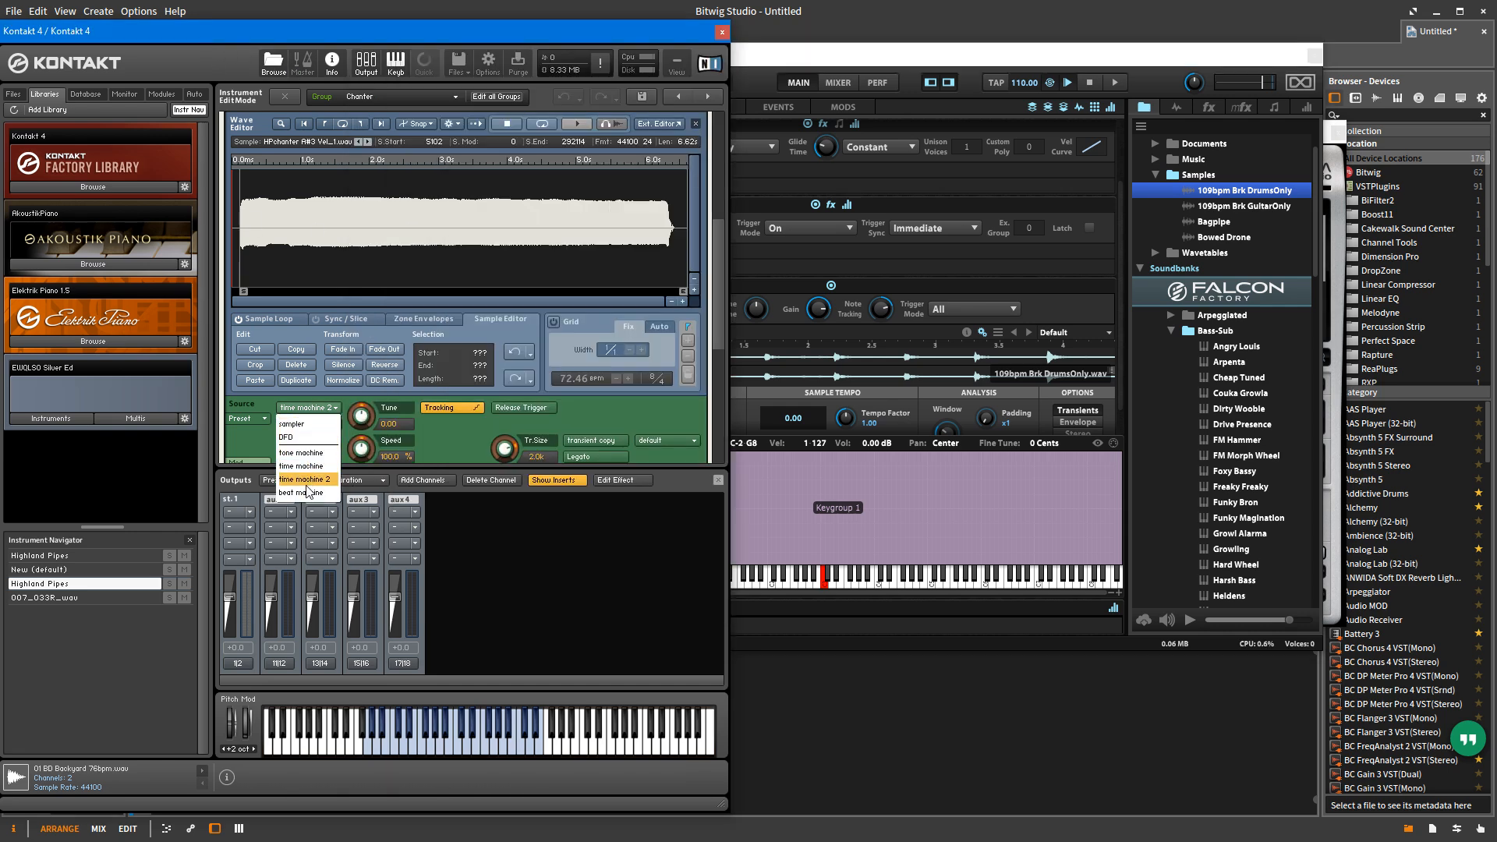
pyautogui.click(437, 438)
# Step: Return to Falcon and load the Glass World program from the Falcon Factory Granular presets
pyautogui.click(828, 59)
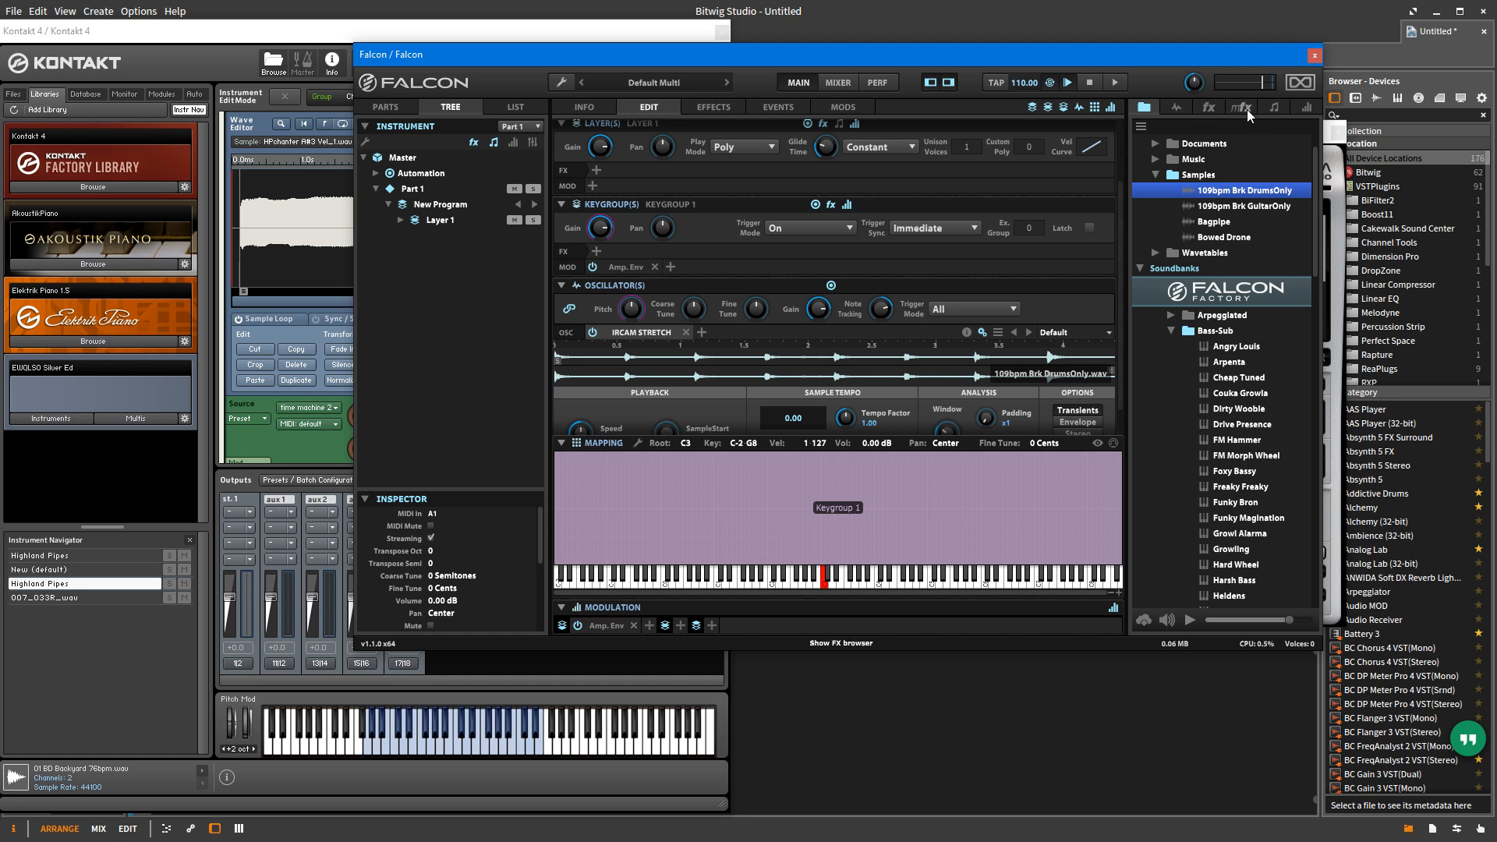
pyautogui.click(1156, 175)
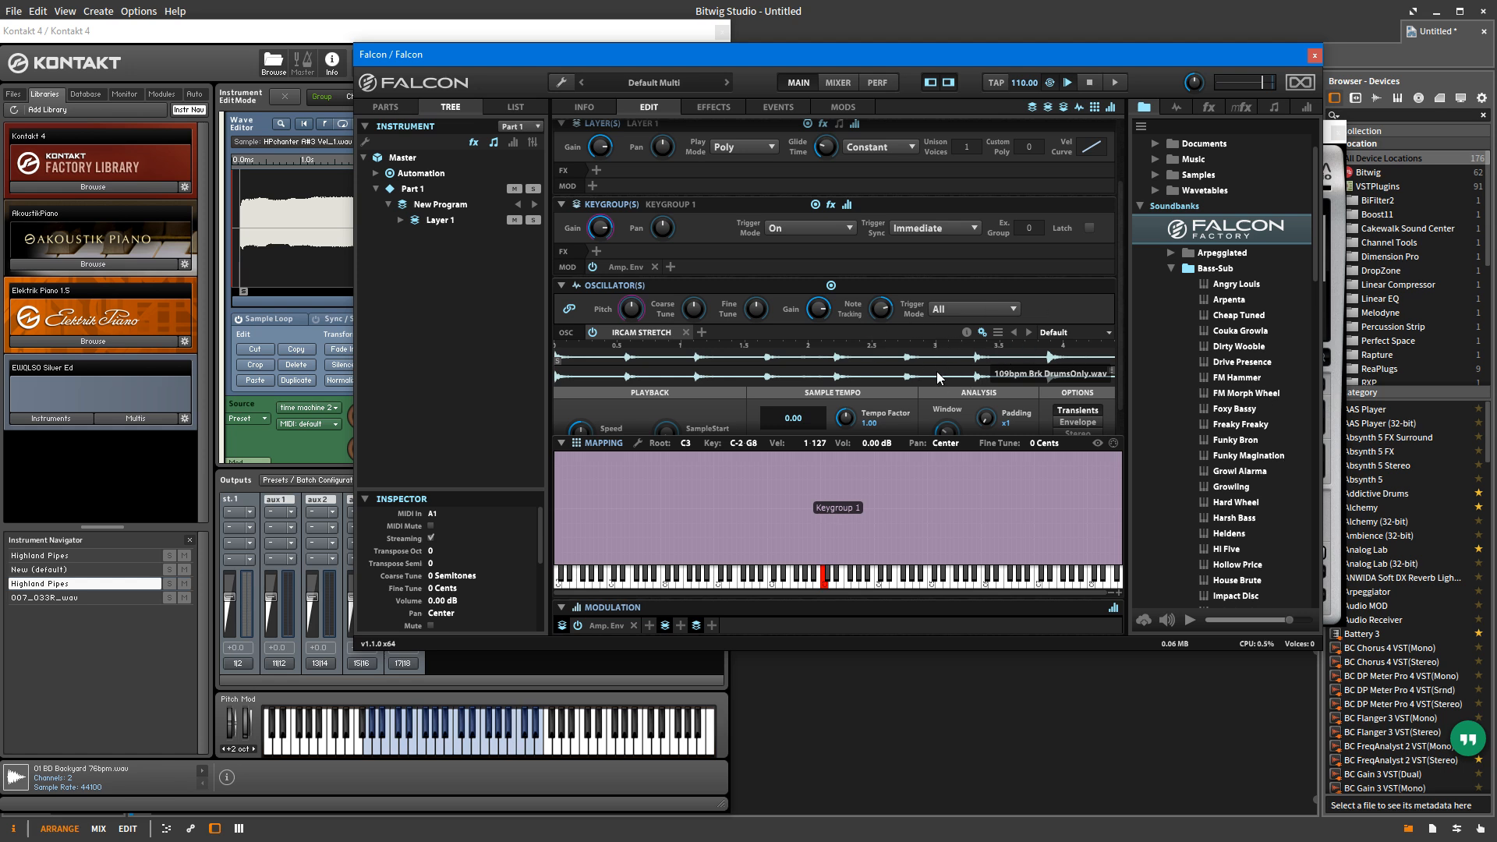
pyautogui.click(1170, 268)
pyautogui.click(1171, 346)
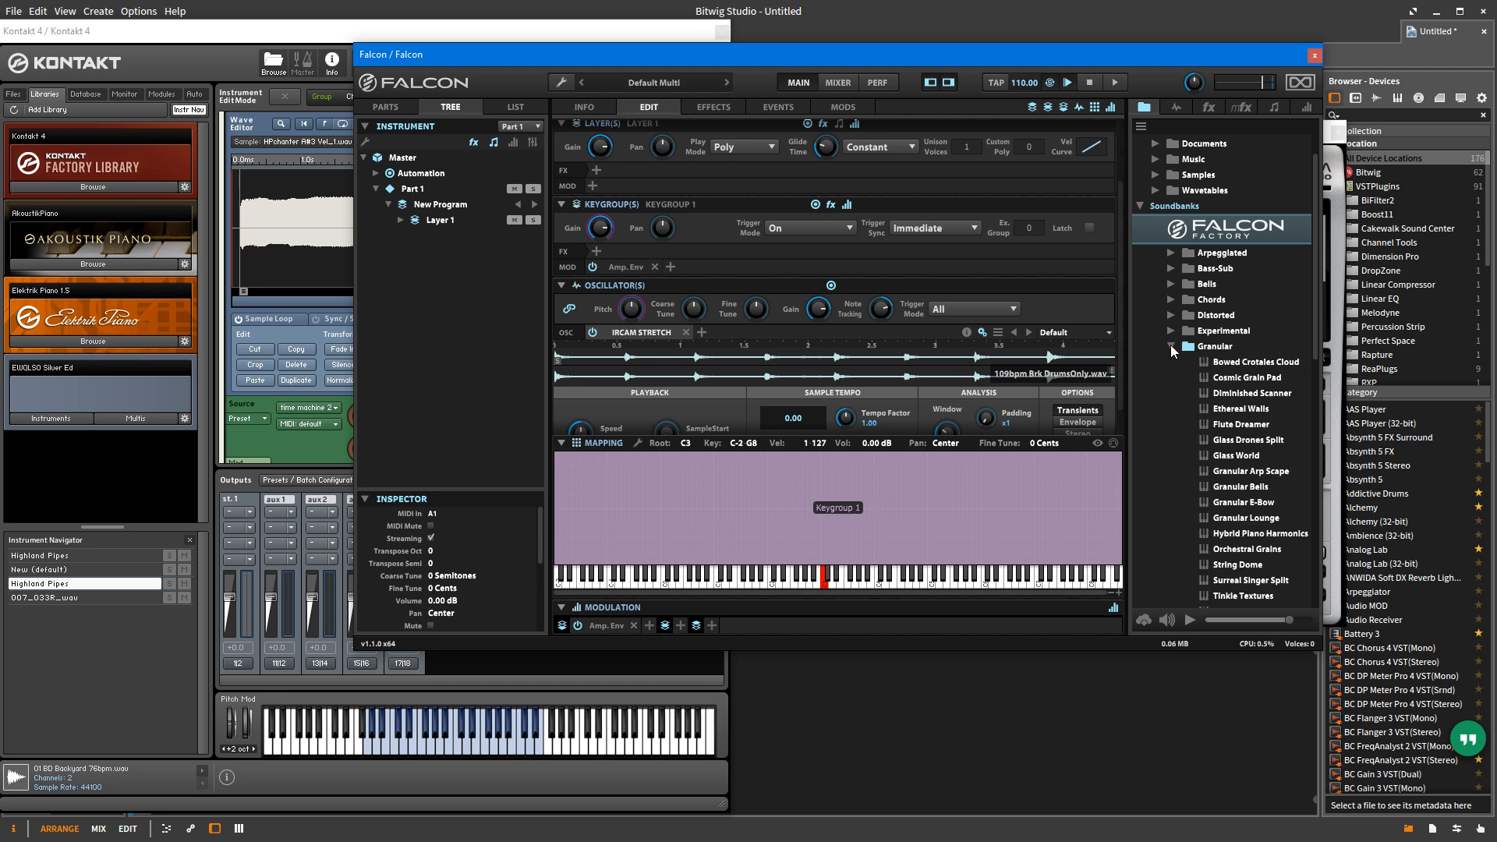
pyautogui.click(1234, 456)
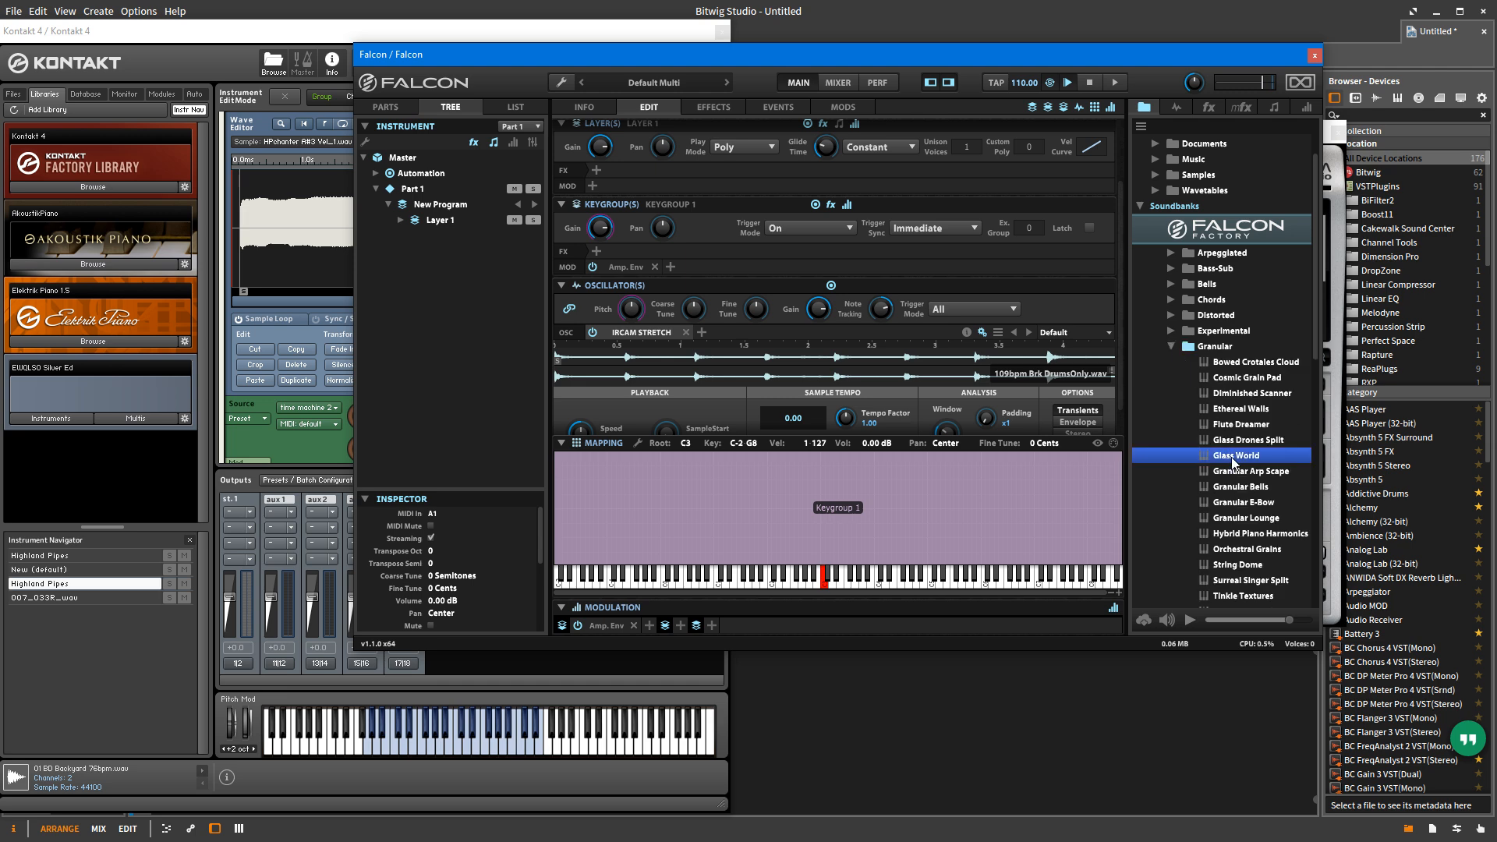
pyautogui.doubleClick(1235, 457)
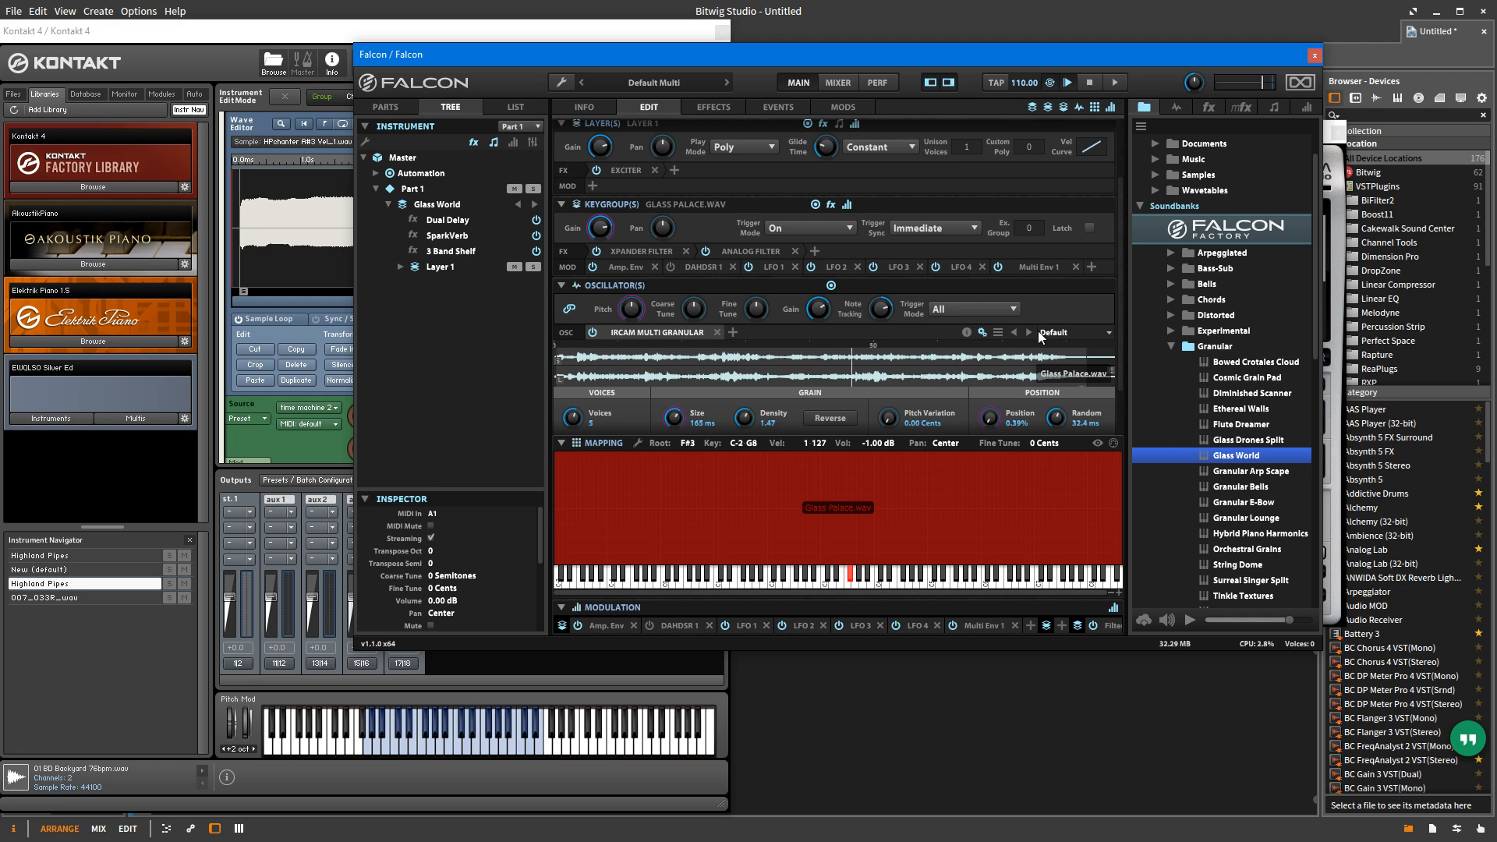
# Step: Save the IRCAM Multi Granular oscillator's Glass Palace sample into the Samples folder on the Desktop
pyautogui.click(999, 333)
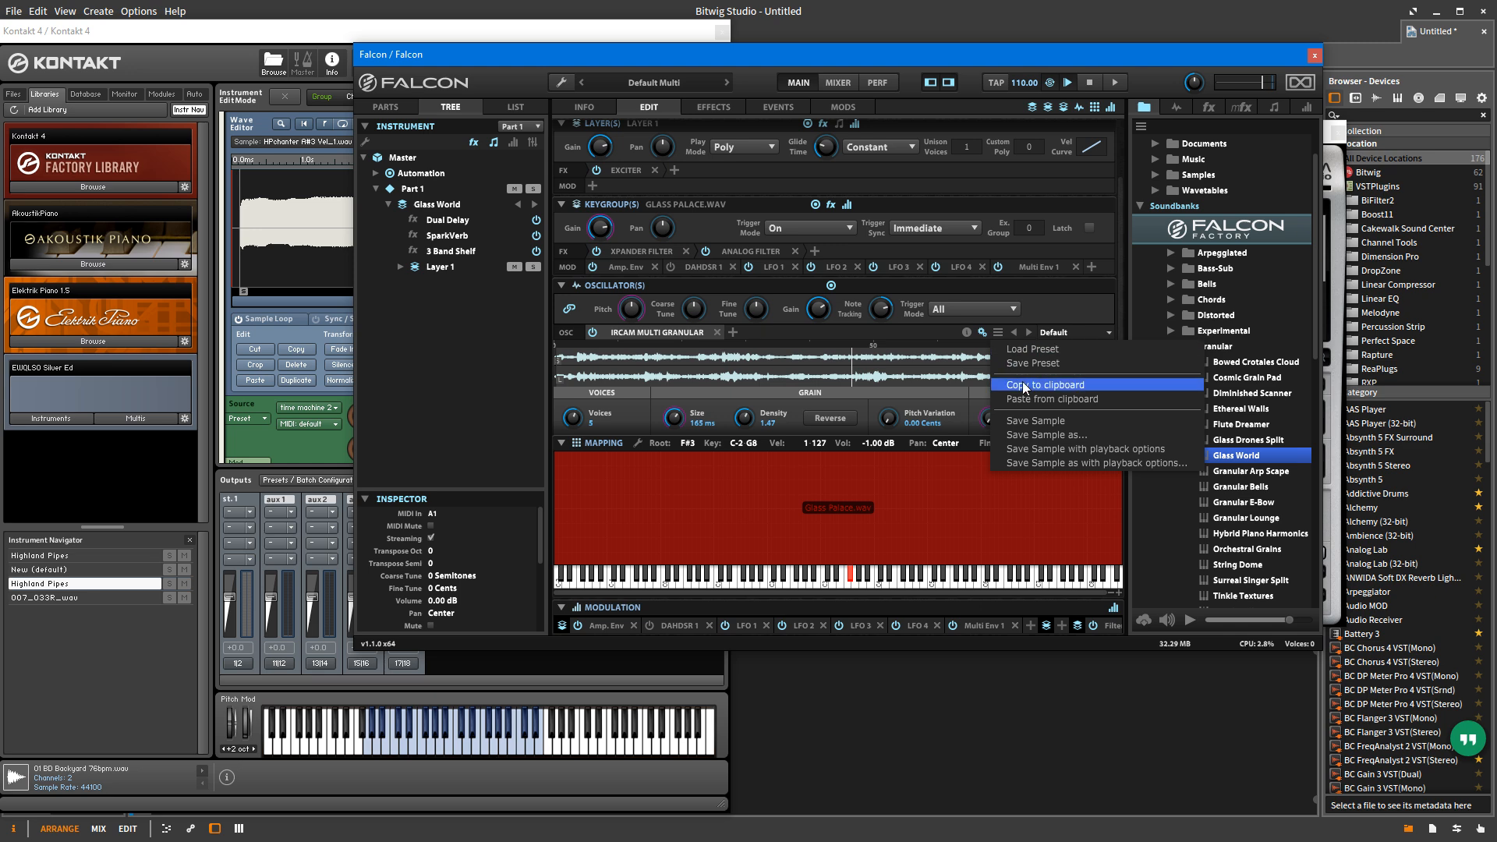
pyautogui.click(1063, 420)
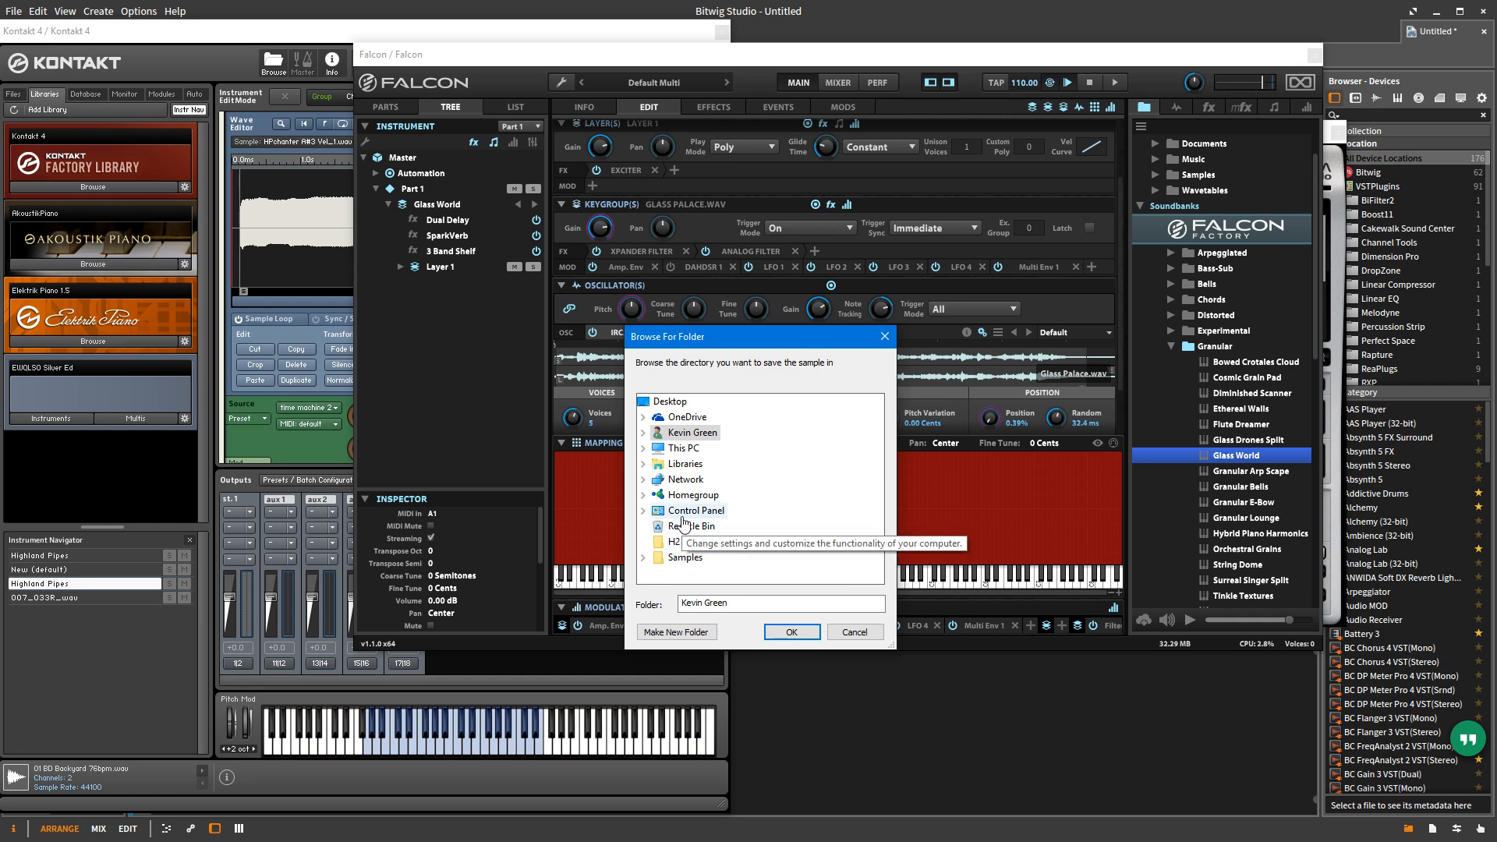
pyautogui.click(693, 557)
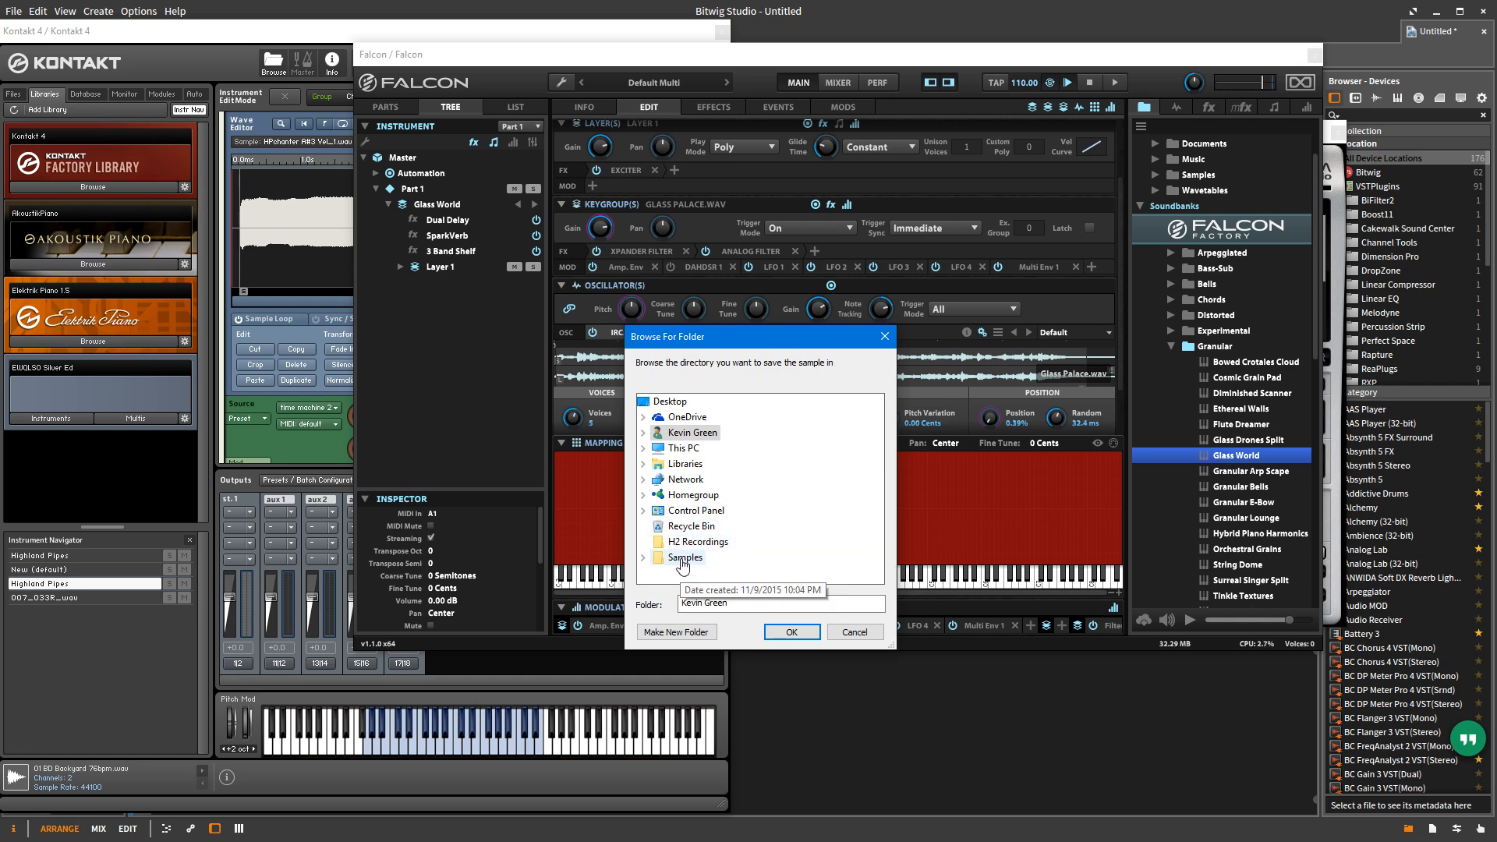
pyautogui.click(792, 633)
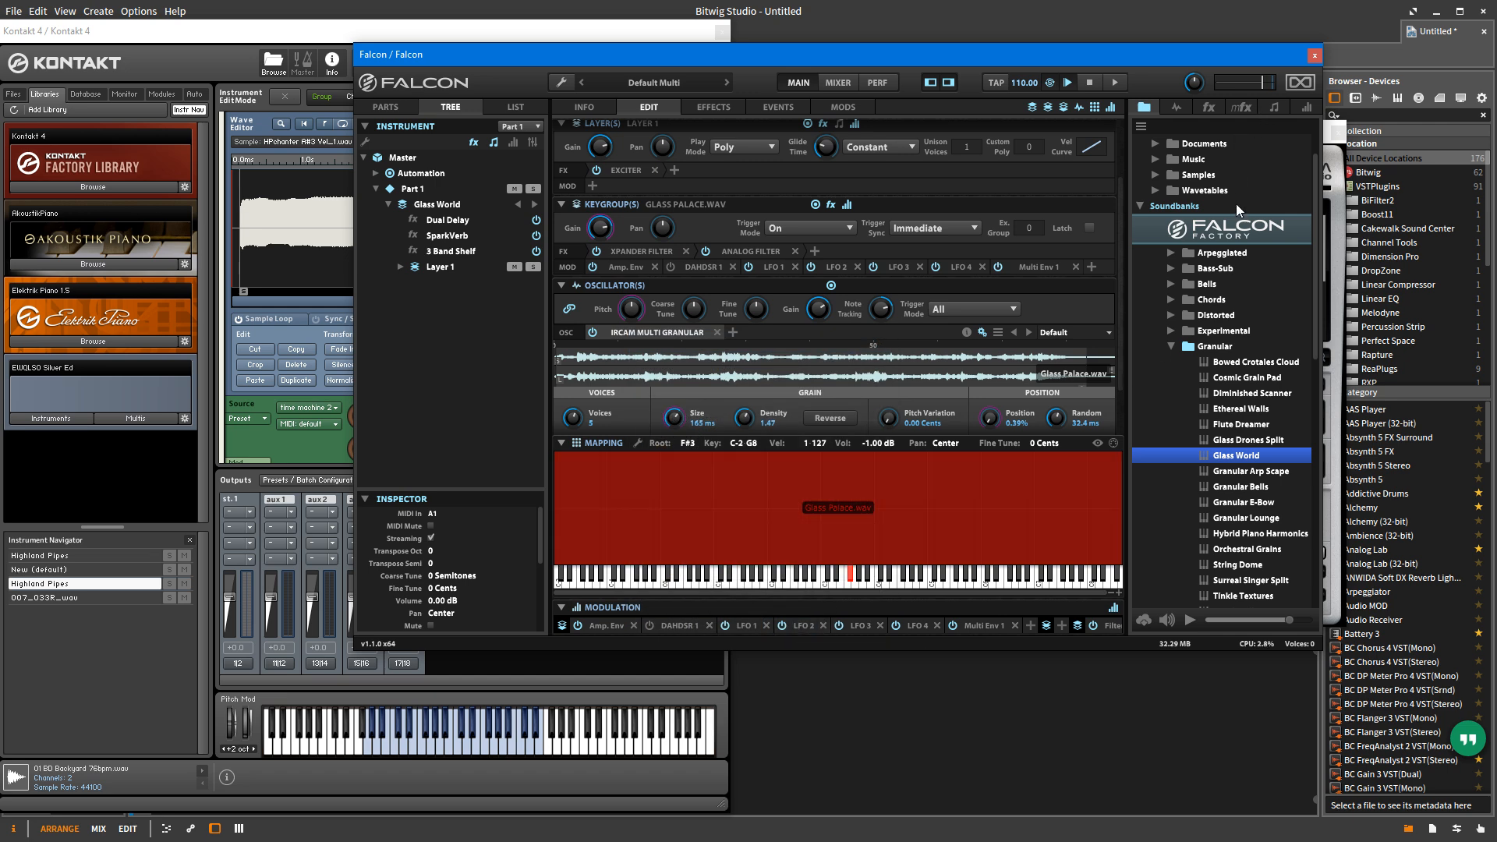
# Step: Check the Samples folder in the file browser and view the Glass Palace sample's info
pyautogui.click(1154, 175)
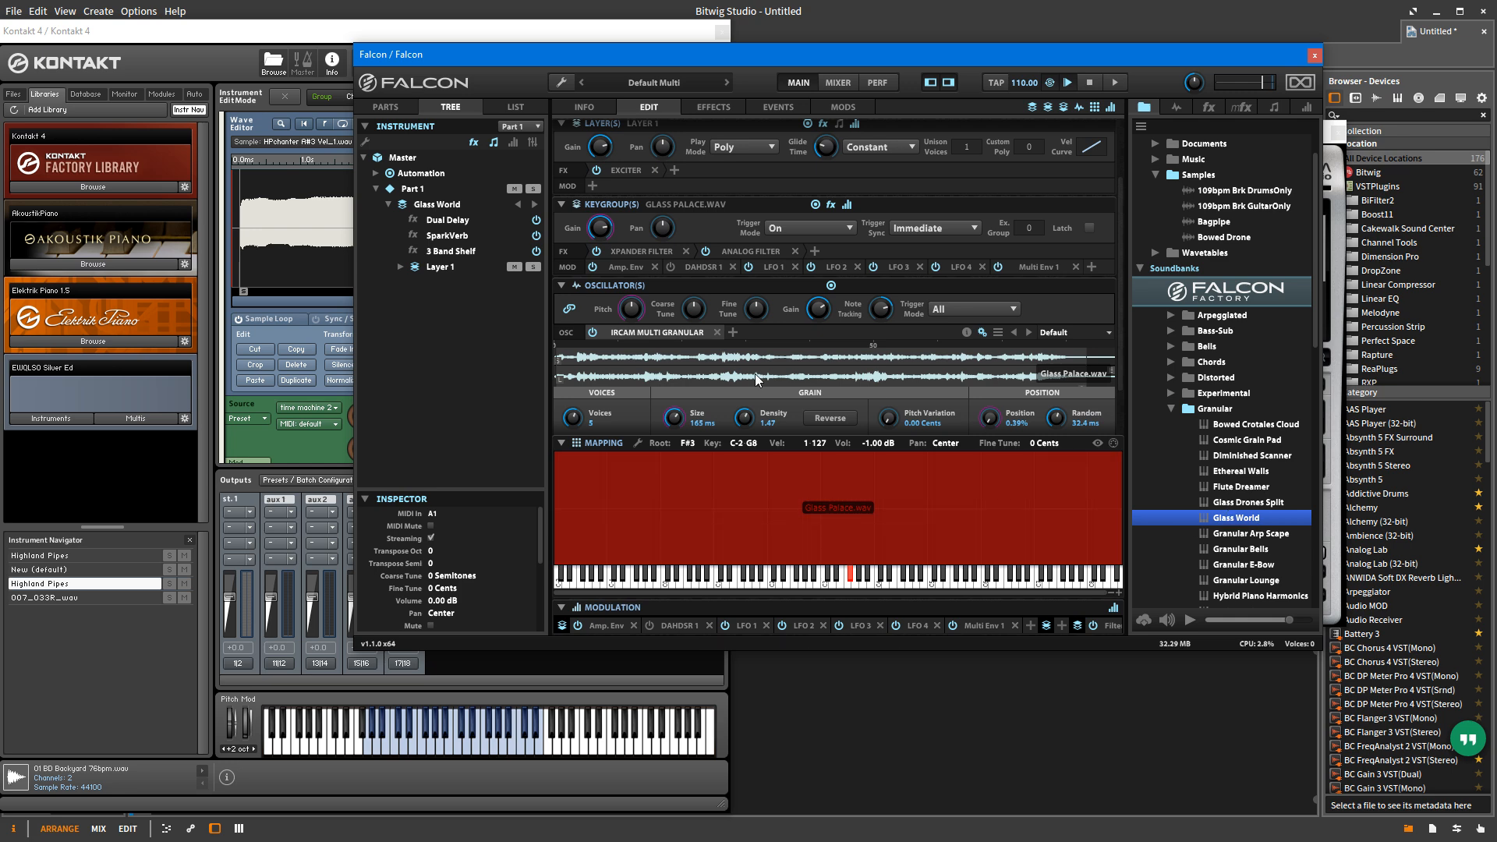
pyautogui.click(965, 332)
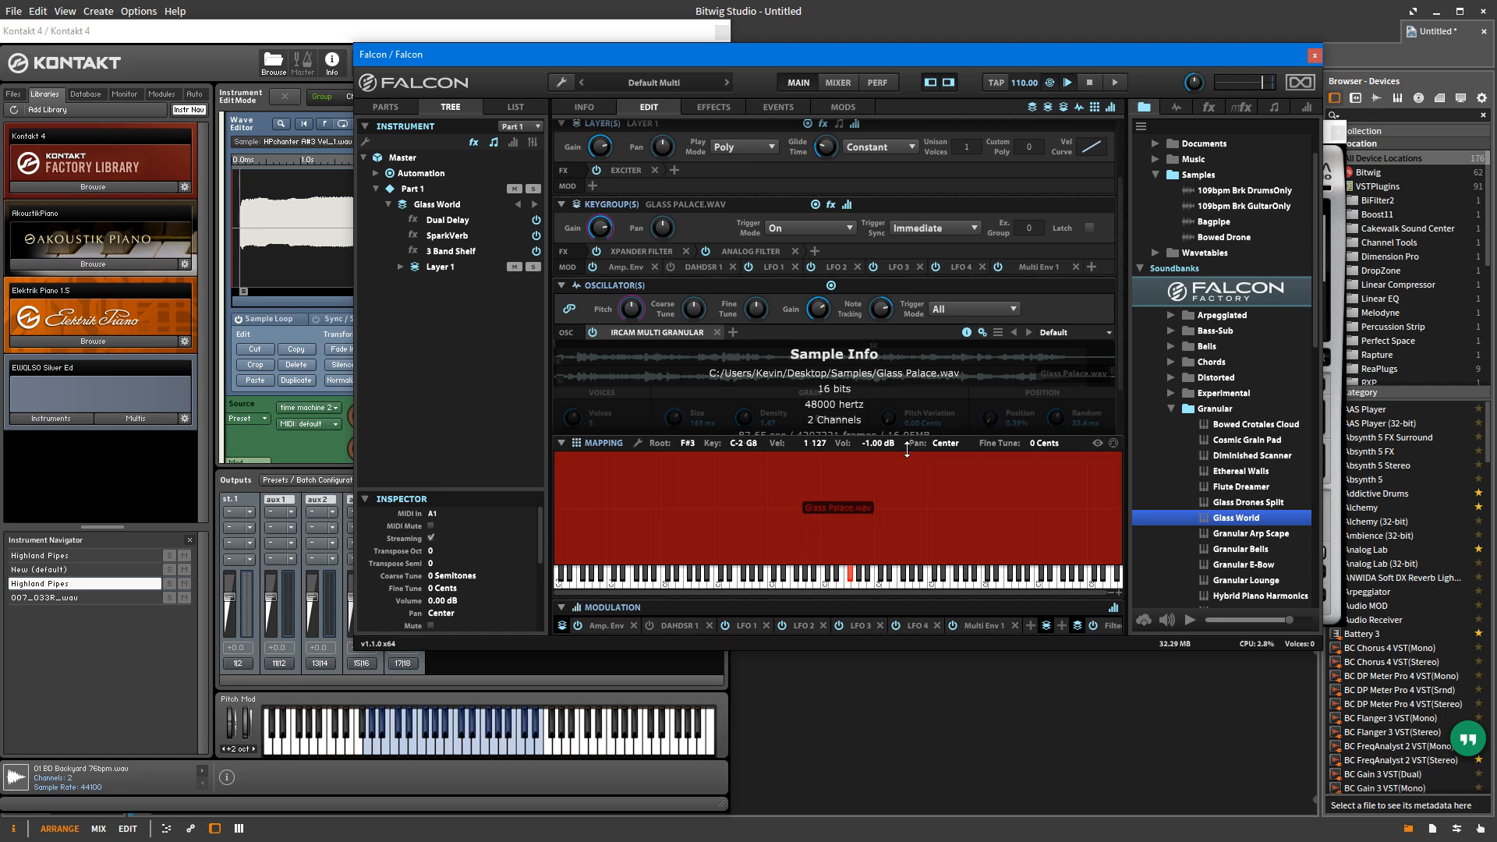
pyautogui.click(966, 332)
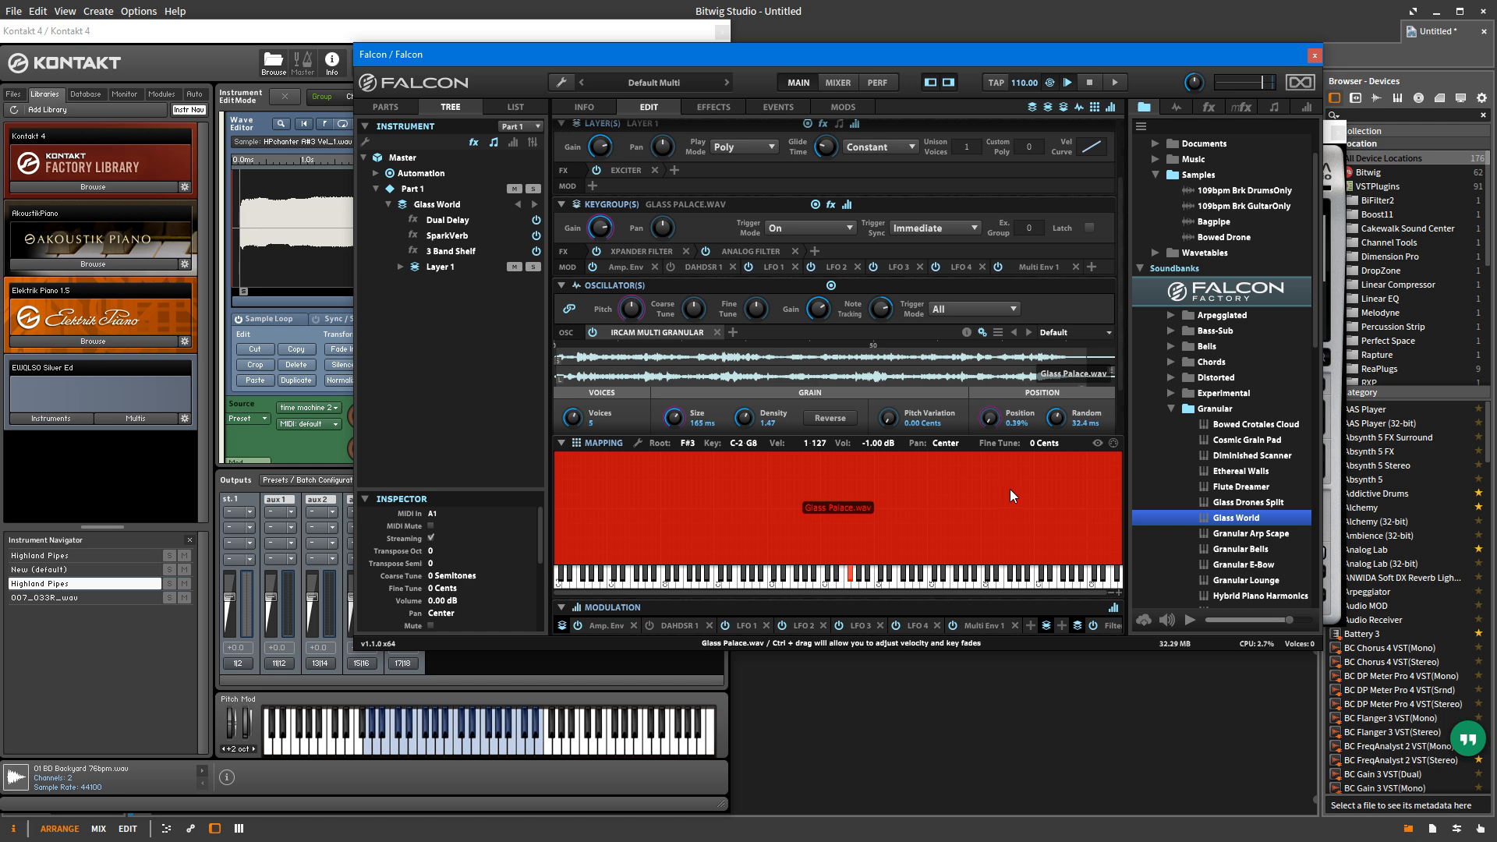
# Step: Switch to Kontakt 4 and browse its sample database, selecting 01 BD Back Up 97bpm, Electone Guitar_05 and Electone Guitar_07
pyautogui.click(285, 30)
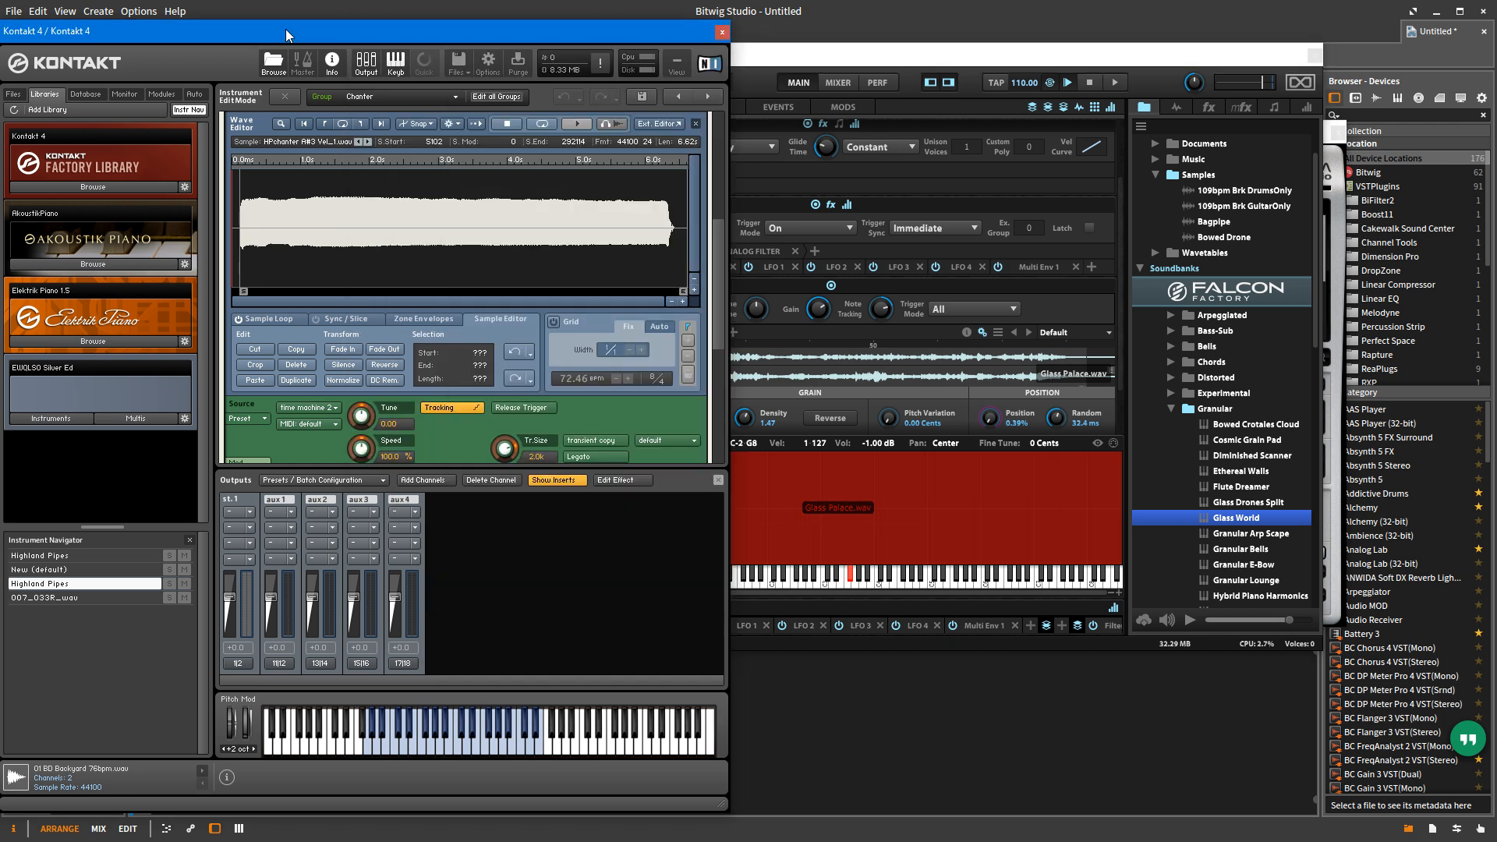
pyautogui.click(87, 94)
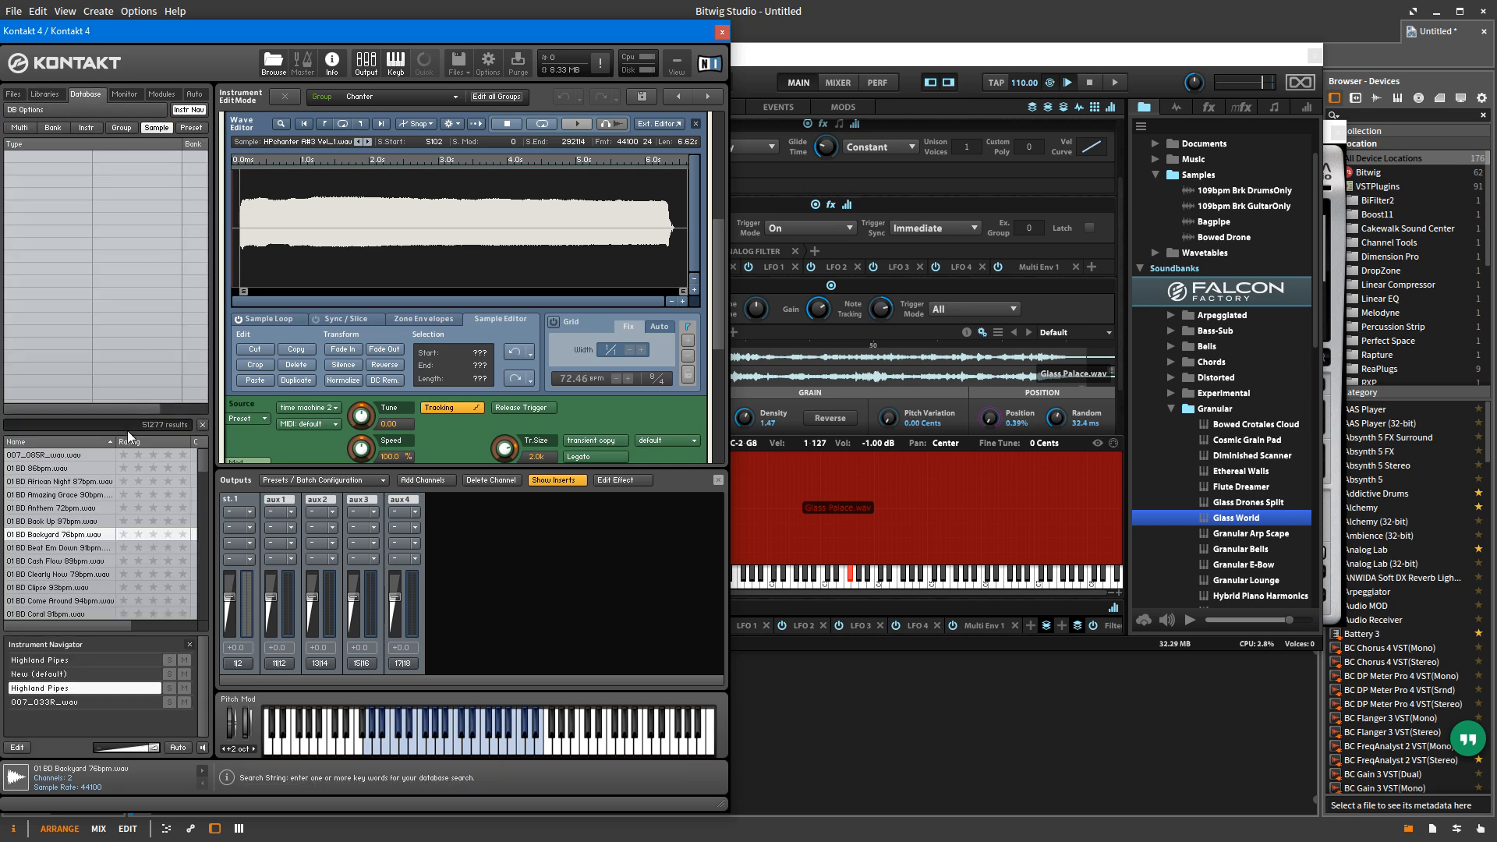
pyautogui.click(81, 523)
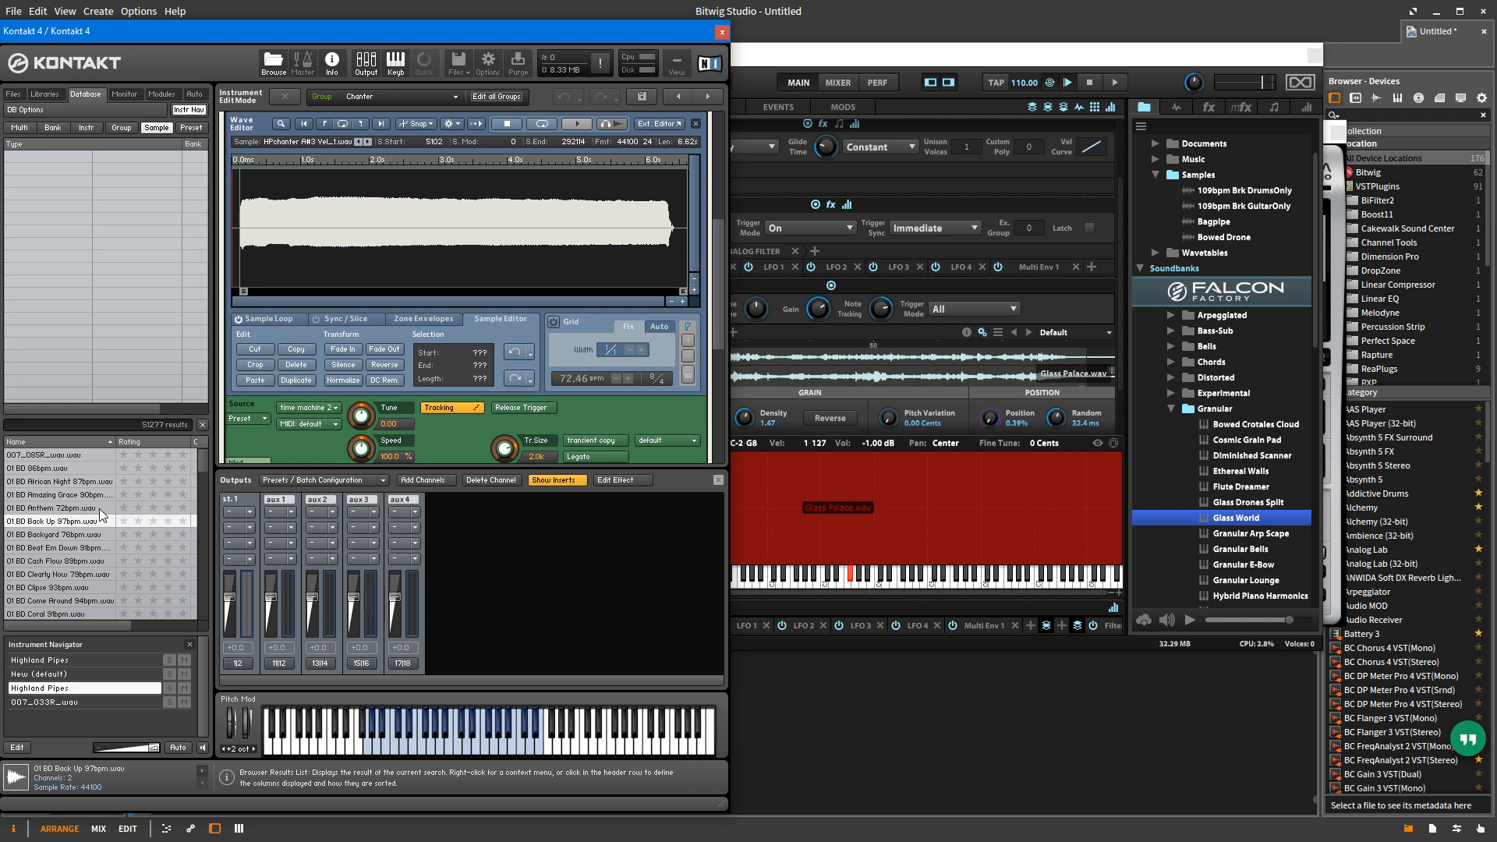
pyautogui.scroll(-1, 98, 514)
pyautogui.moveTo(202, 458); pyautogui.dragTo(194, 514)
pyautogui.click(57, 547)
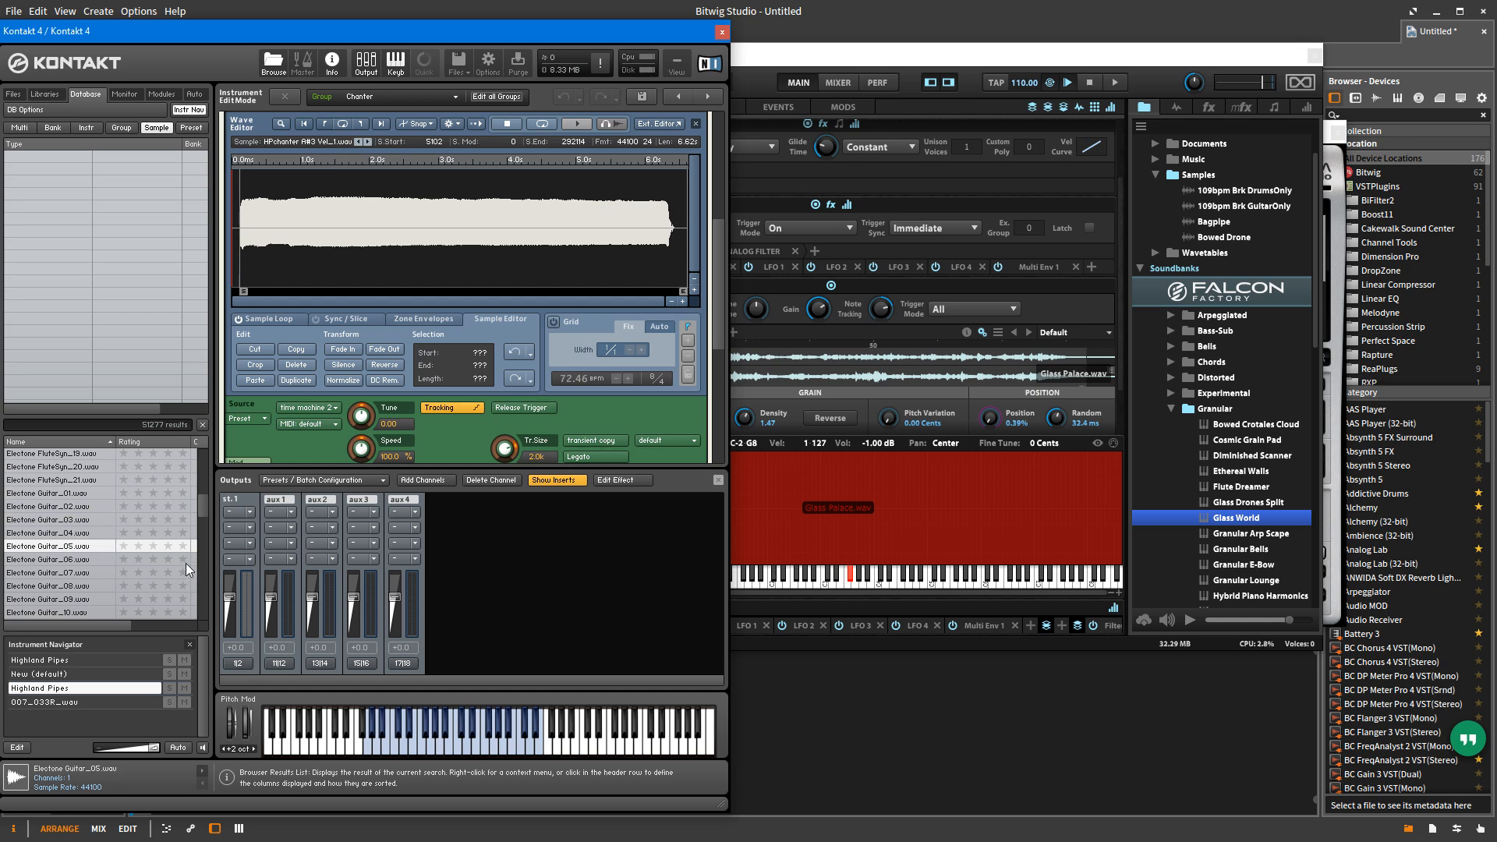
pyautogui.click(78, 573)
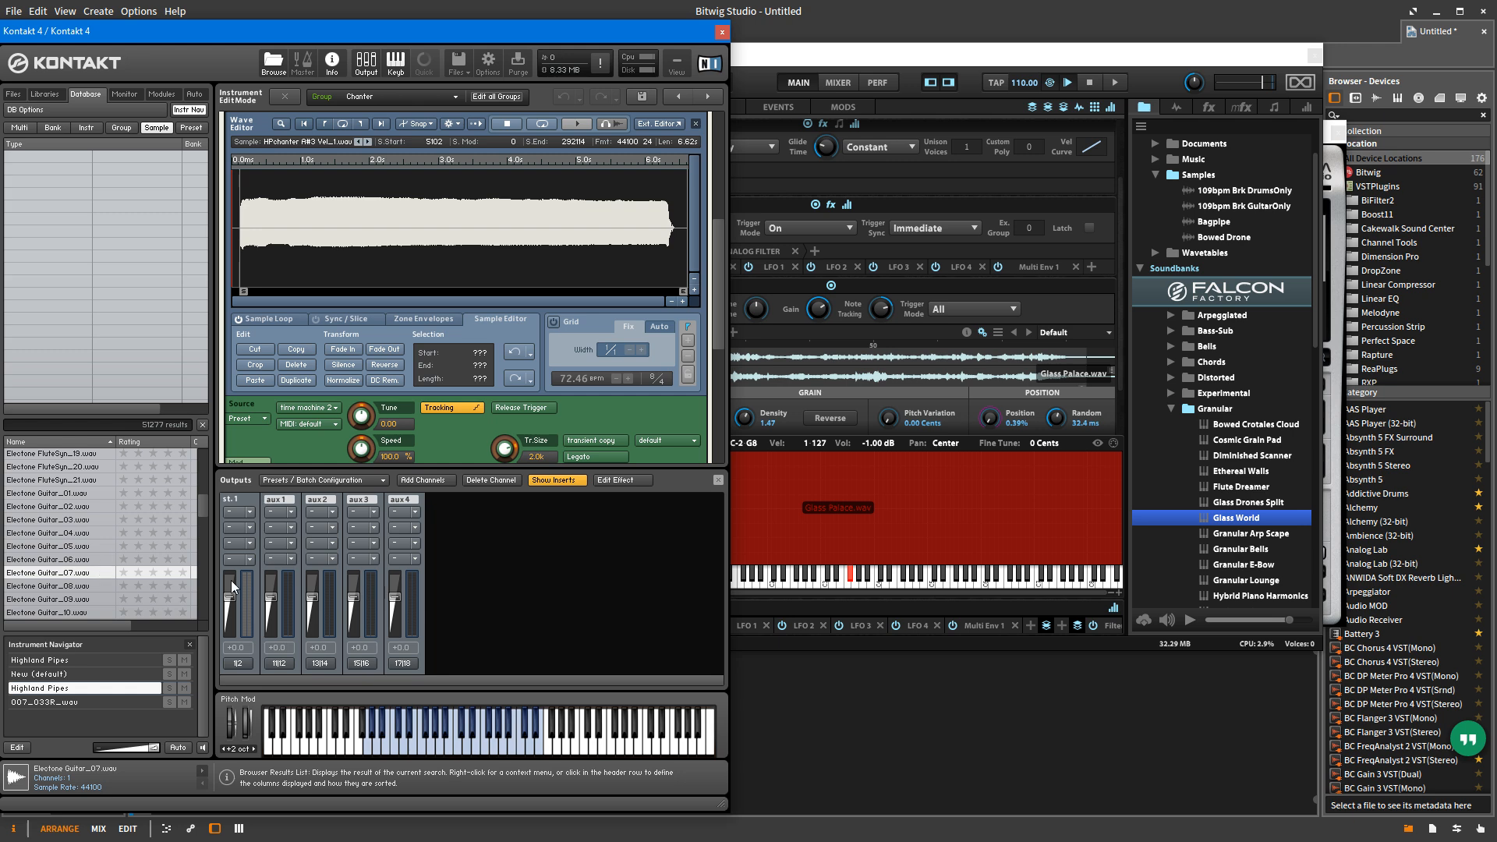
# Step: Return to Falcon and load the Bag Pipes Bass program from the World Traditions soundbank's Celtic presets
pyautogui.click(953, 54)
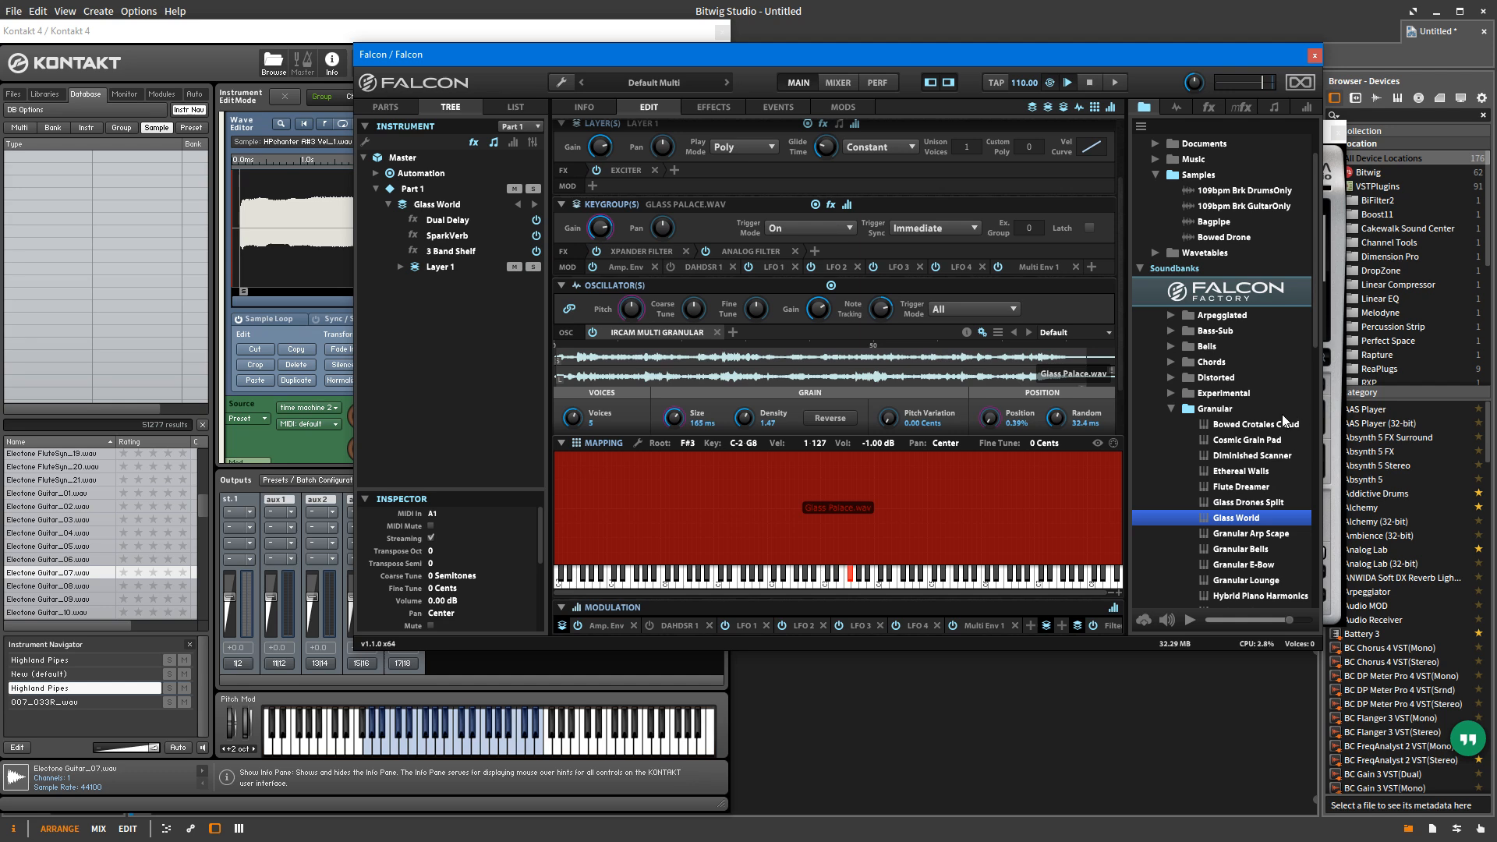
pyautogui.click(1170, 405)
pyautogui.click(1210, 299)
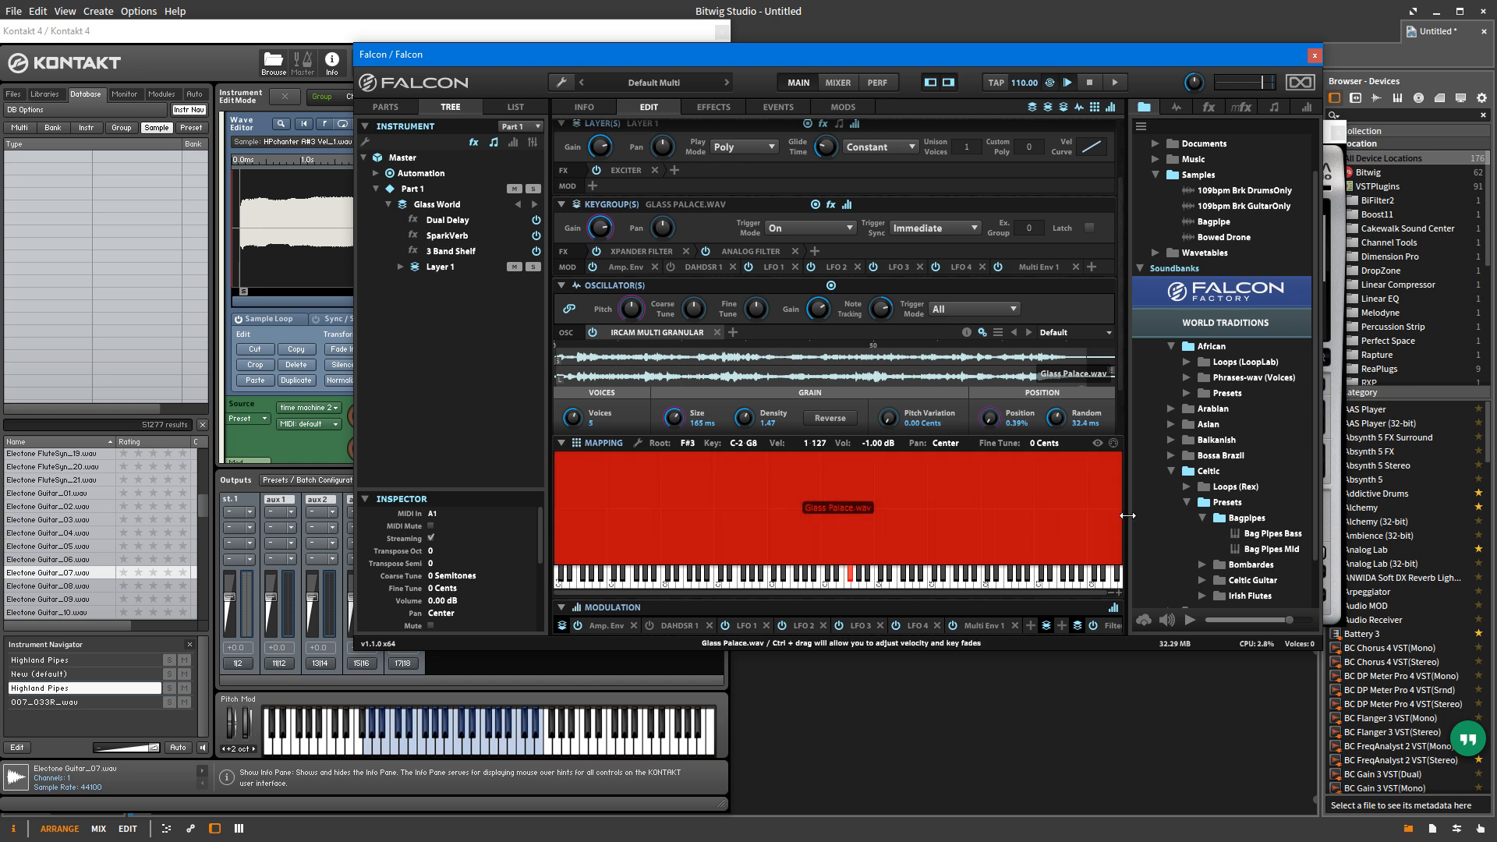
pyautogui.doubleClick(1266, 537)
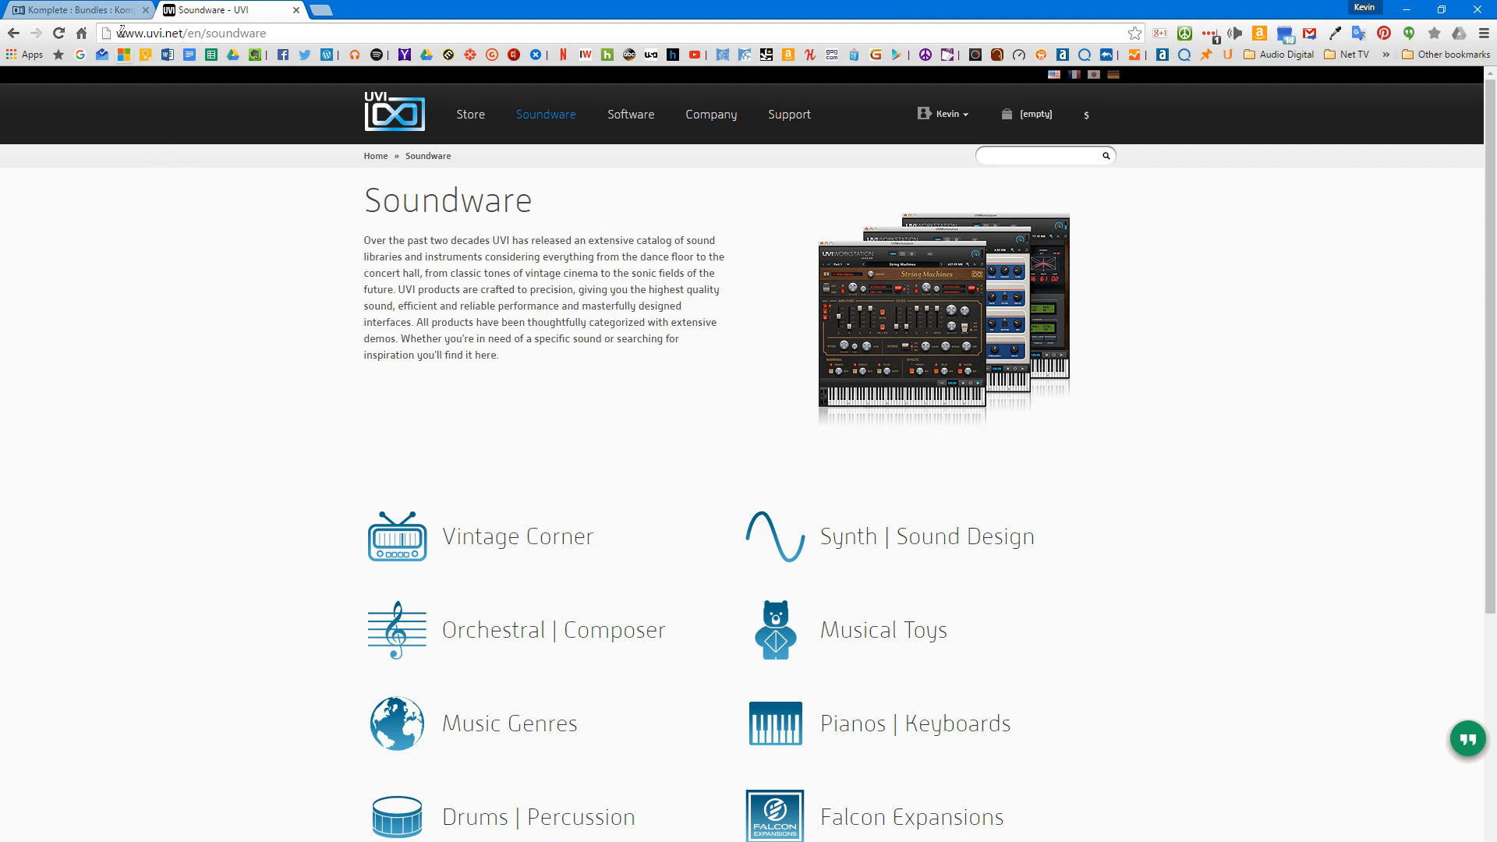
# Step: Switch to the browser, look through Komplete 10's included products, and open the Kontakt 5 product page
pyautogui.click(109, 10)
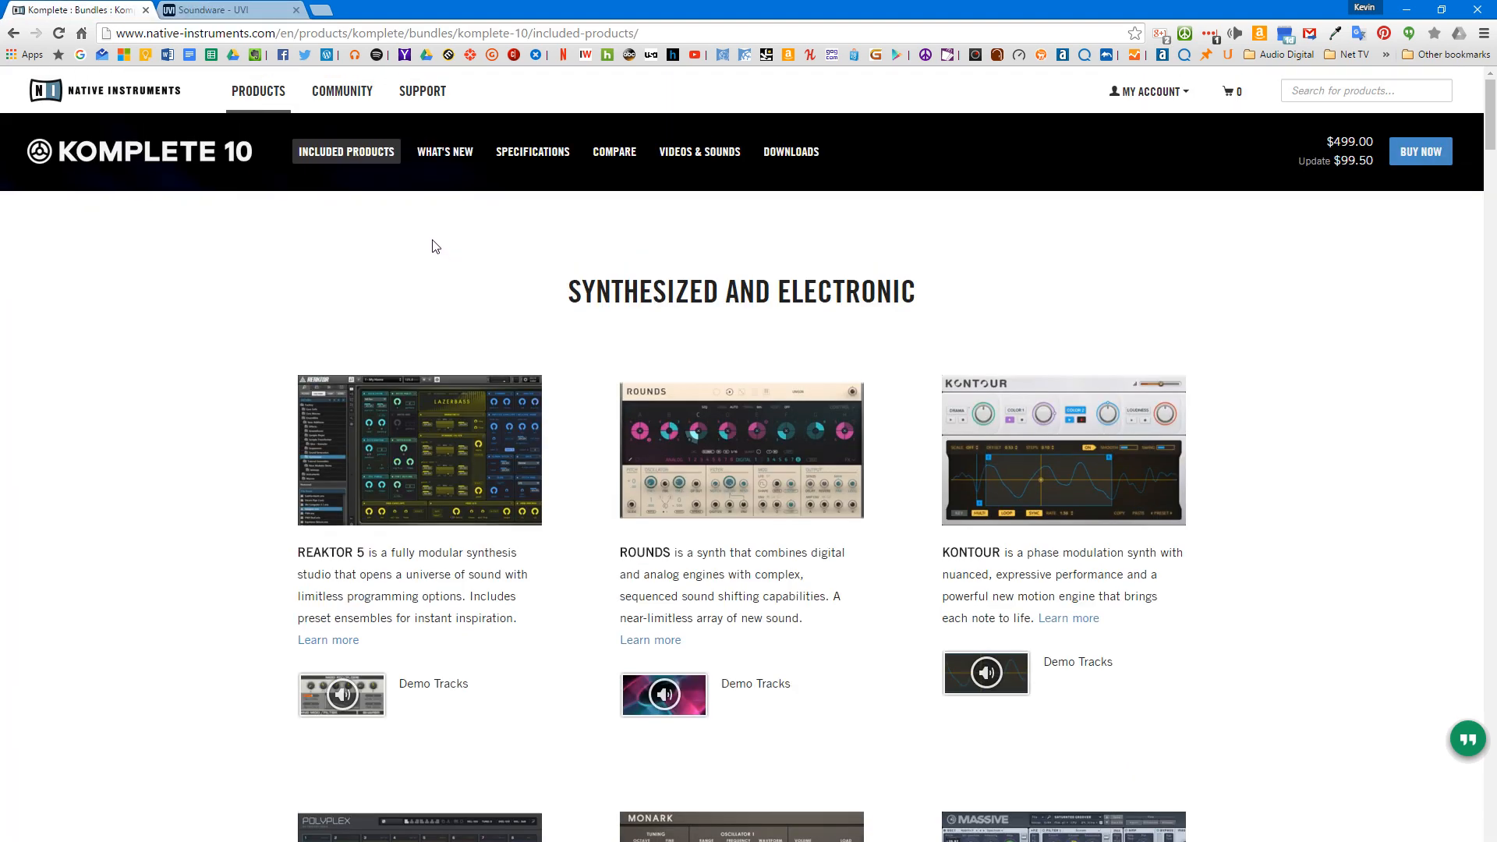
pyautogui.scroll(-20, 539, 541)
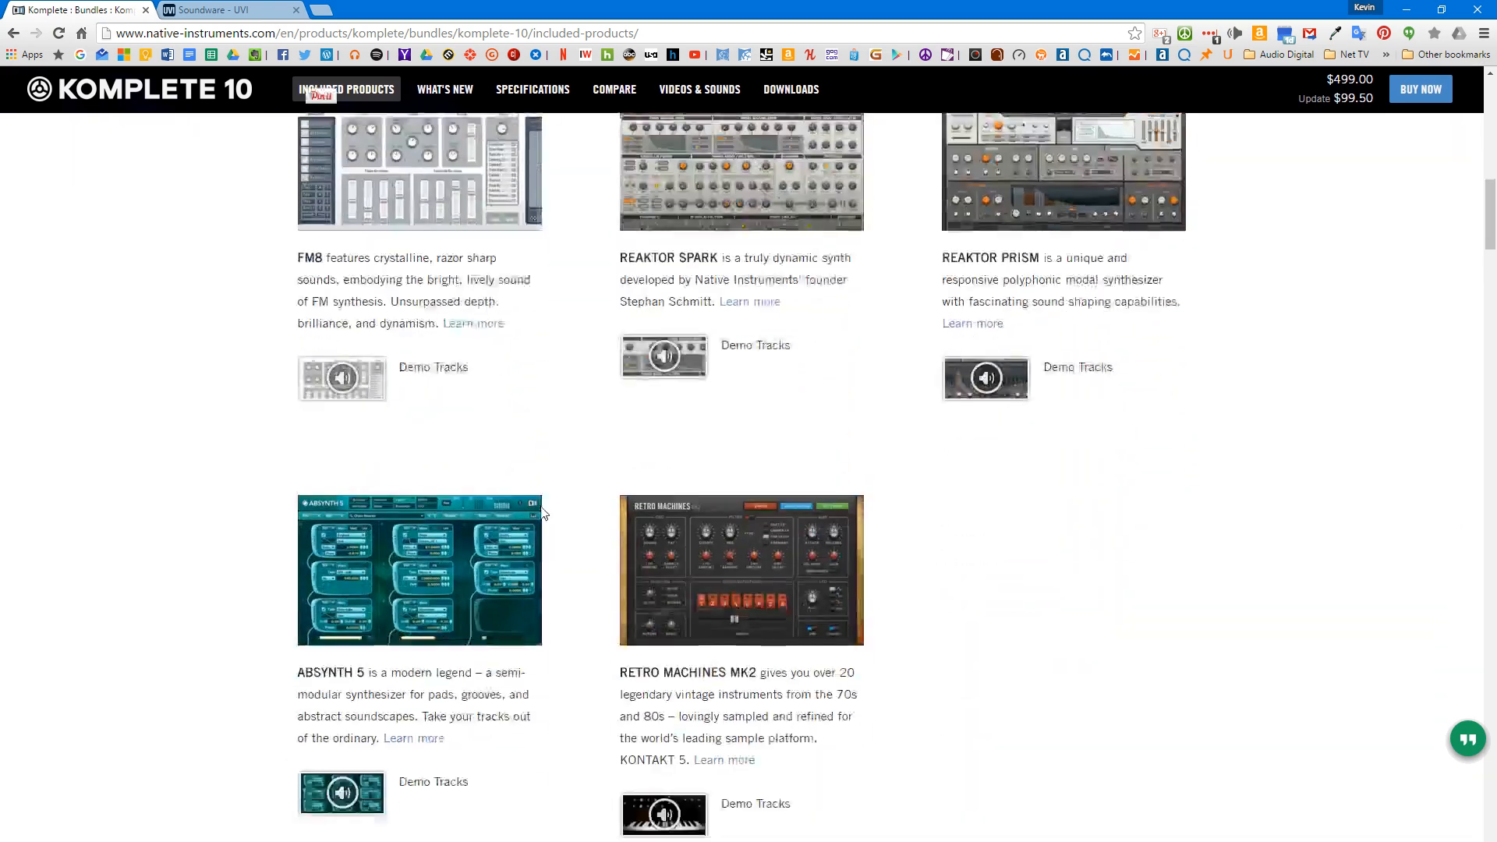
pyautogui.scroll(-1, 543, 511)
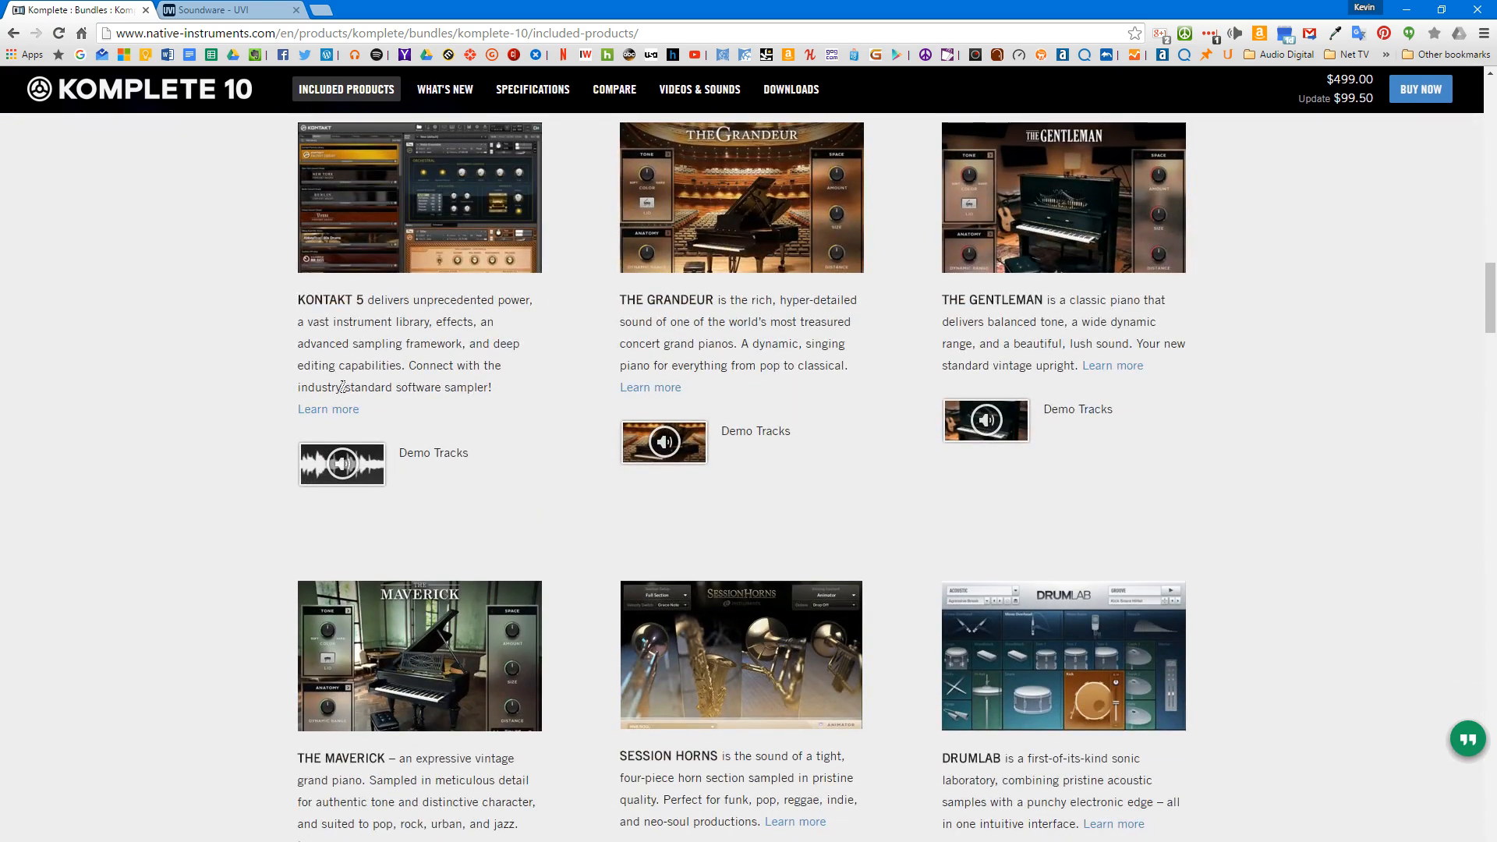
pyautogui.click(326, 410)
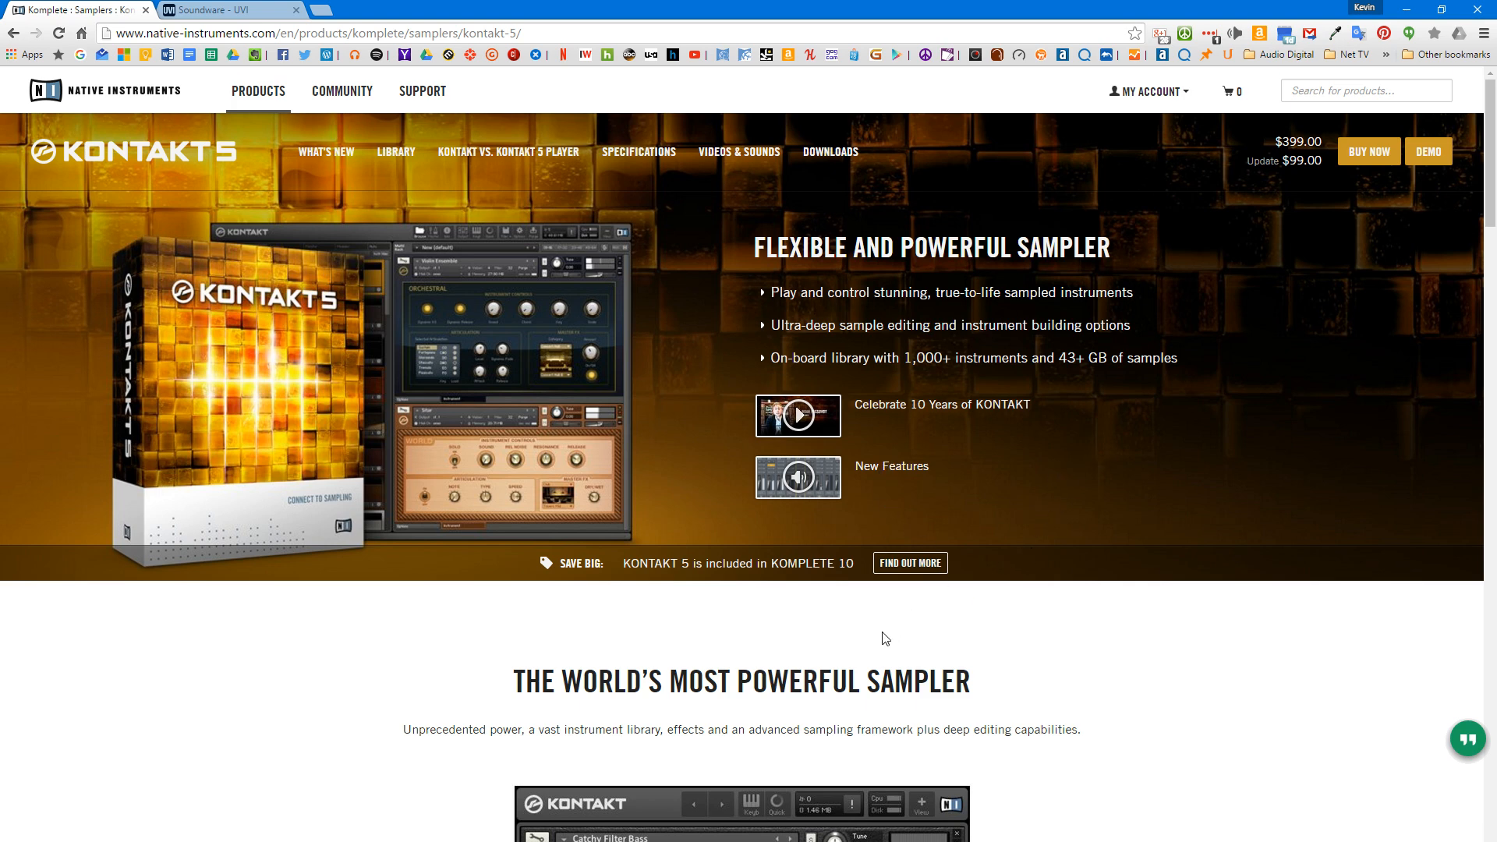
# Step: Examine the Kontakt 5 product page's sections on sampling features, the instrument library, and editing and building
pyautogui.scroll(-3, 884, 636)
pyautogui.scroll(-1, 883, 632)
pyautogui.scroll(4, 887, 628)
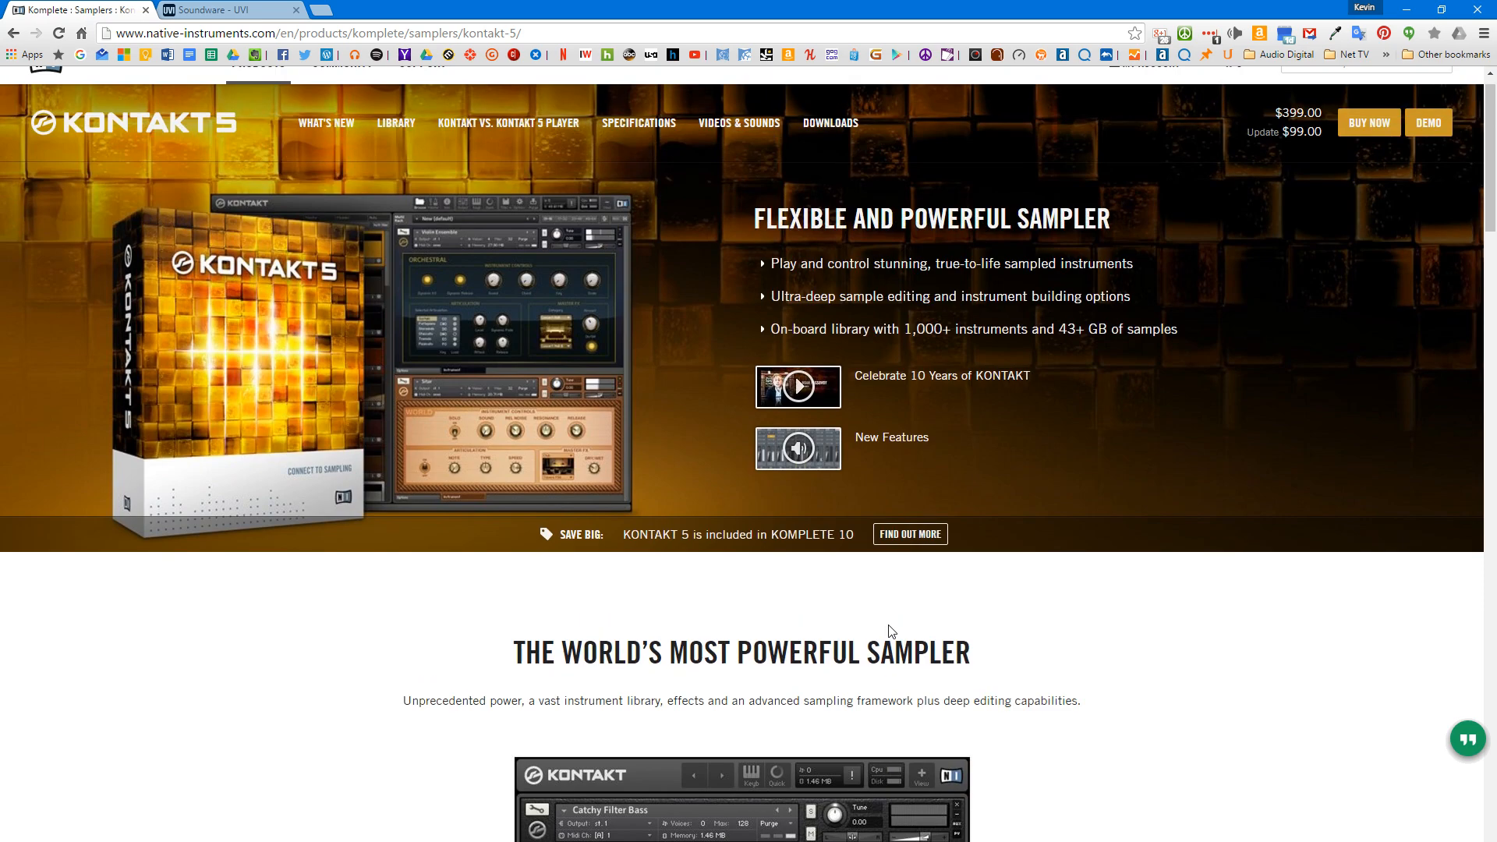
pyautogui.scroll(-6, 960, 622)
pyautogui.scroll(-6, 961, 620)
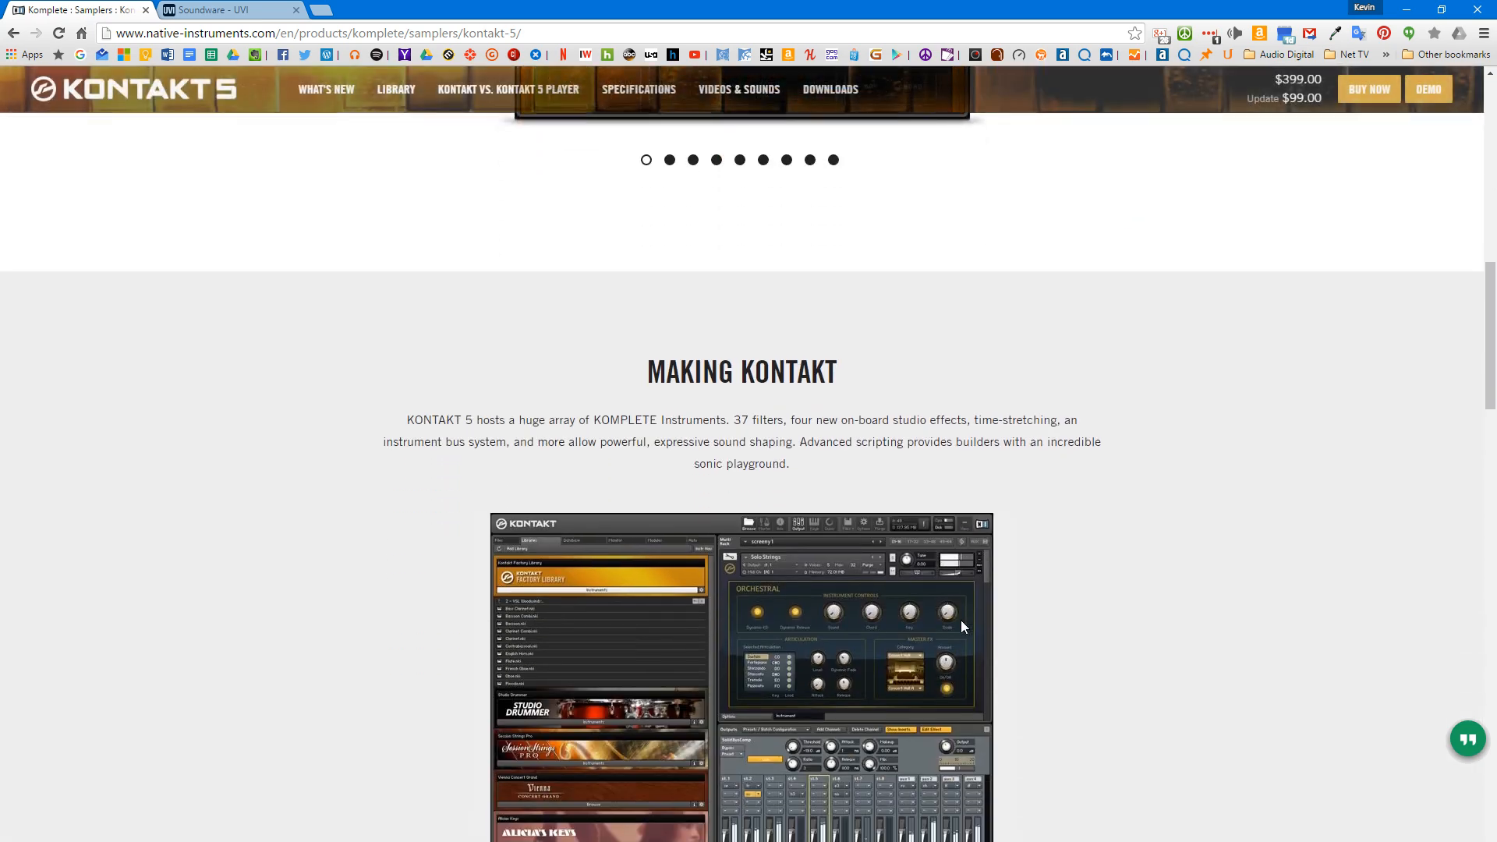
pyautogui.scroll(-7, 960, 619)
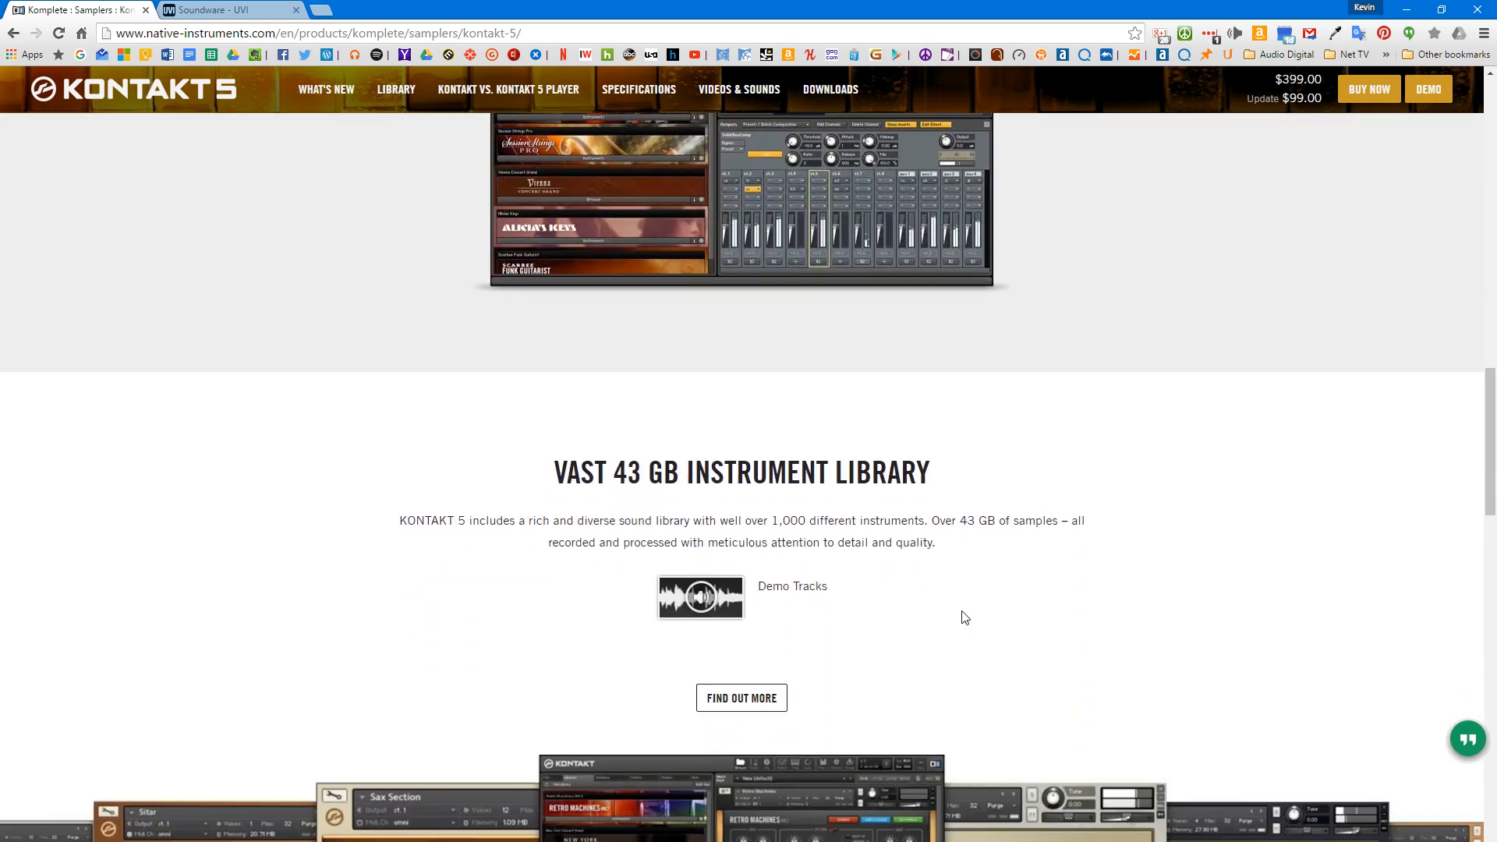
pyautogui.scroll(-3, 961, 610)
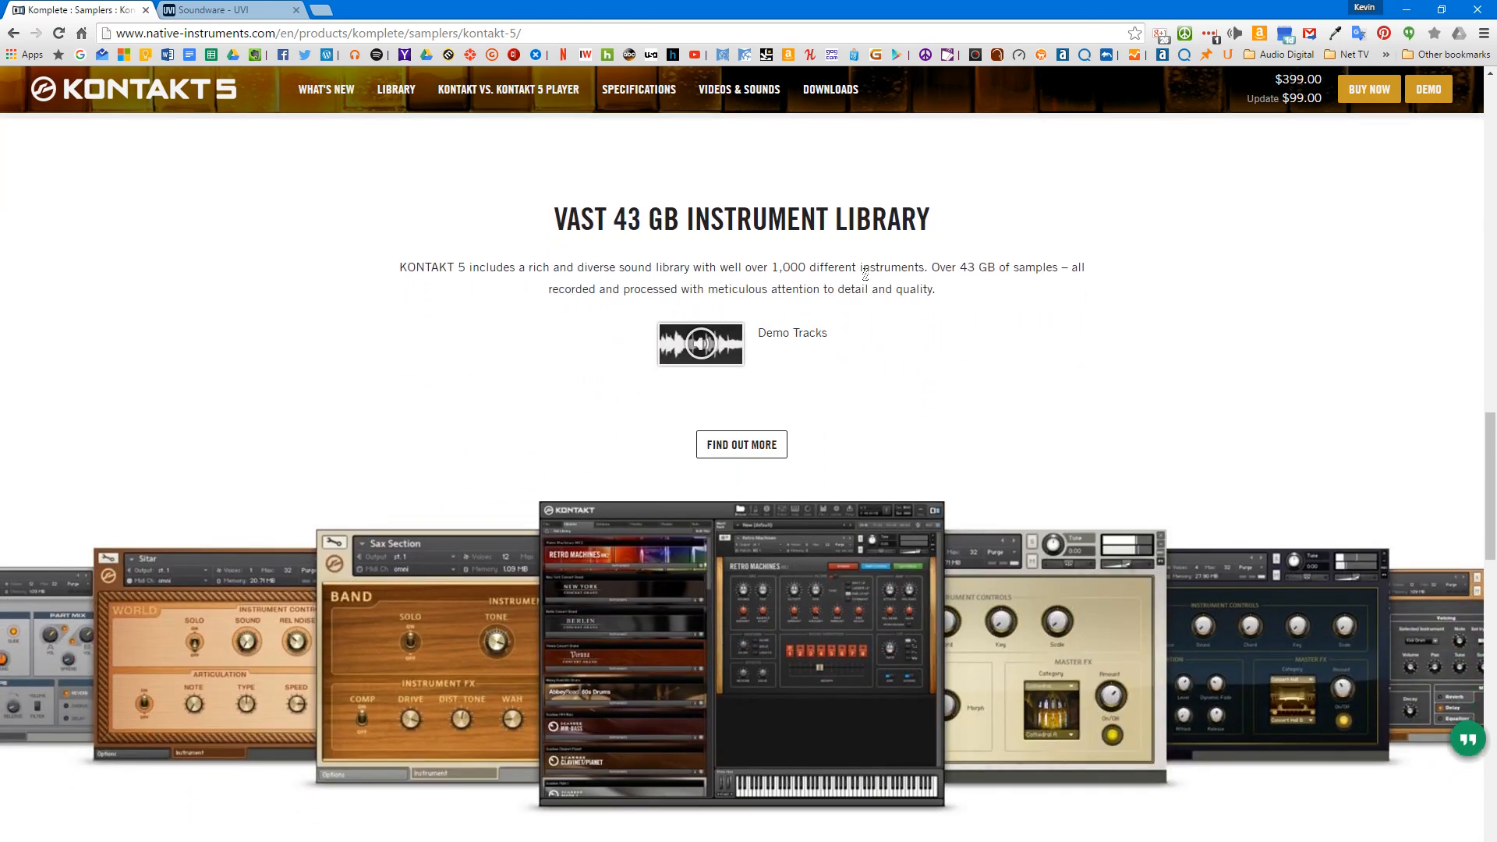
pyautogui.scroll(-7, 965, 454)
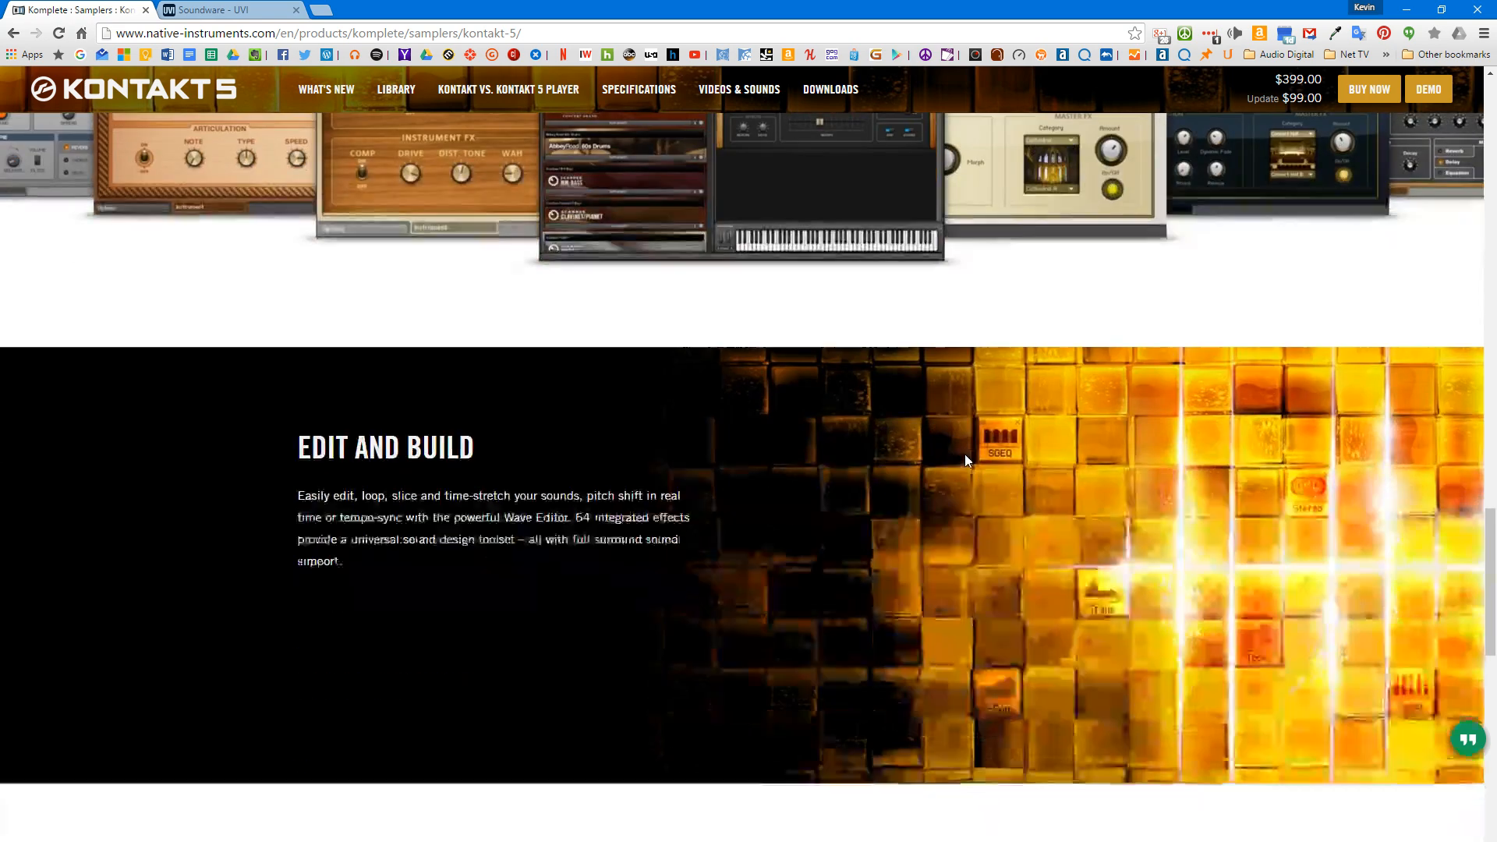
pyautogui.scroll(20, 967, 452)
pyautogui.scroll(-2, 966, 452)
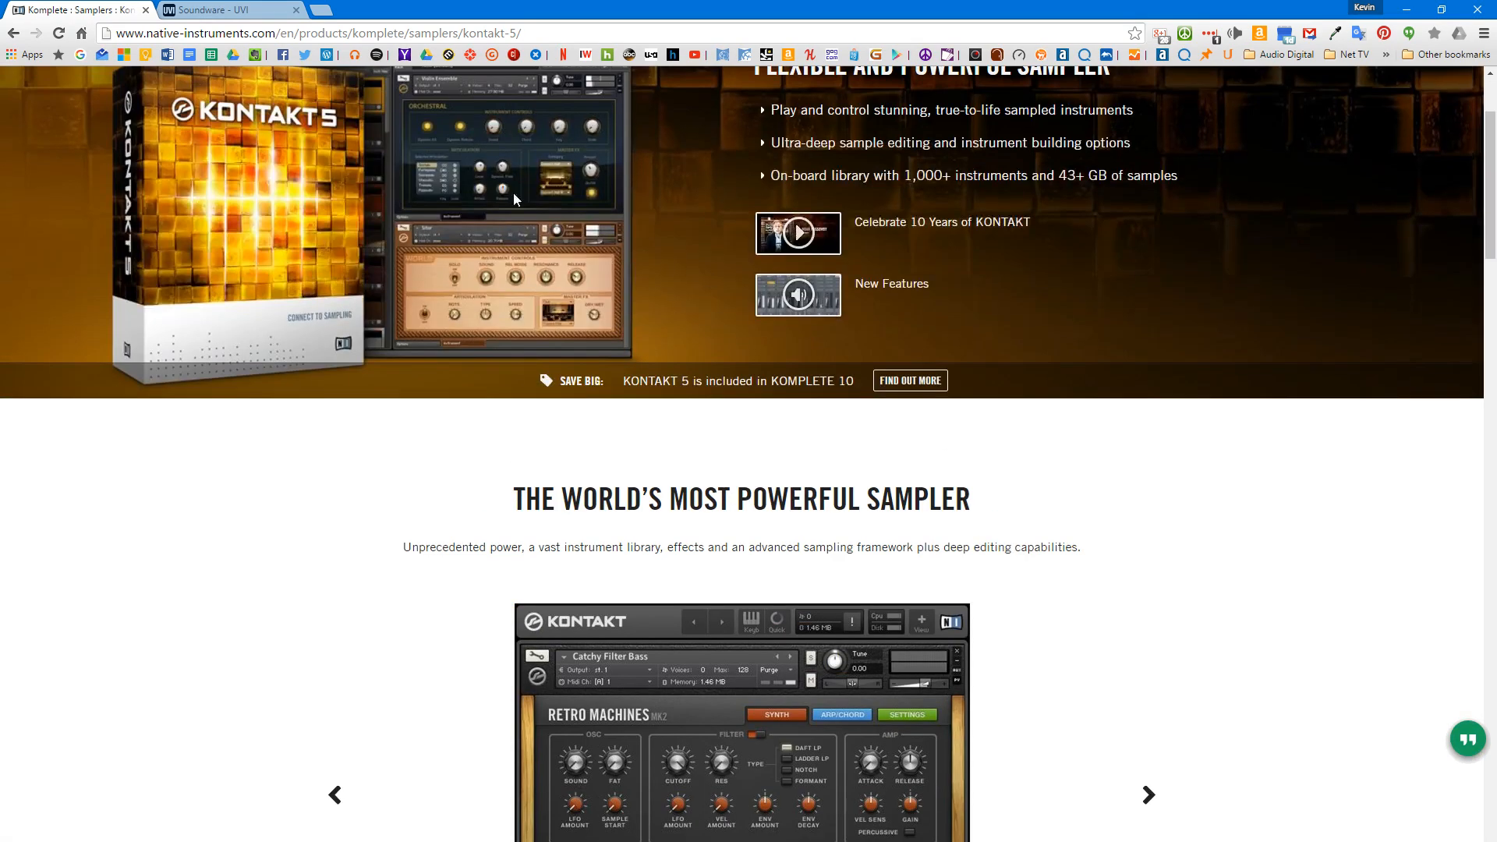
# Step: Switch to the UVI Soundware page and review its sound library categories, including Falcon Expansions
pyautogui.click(229, 13)
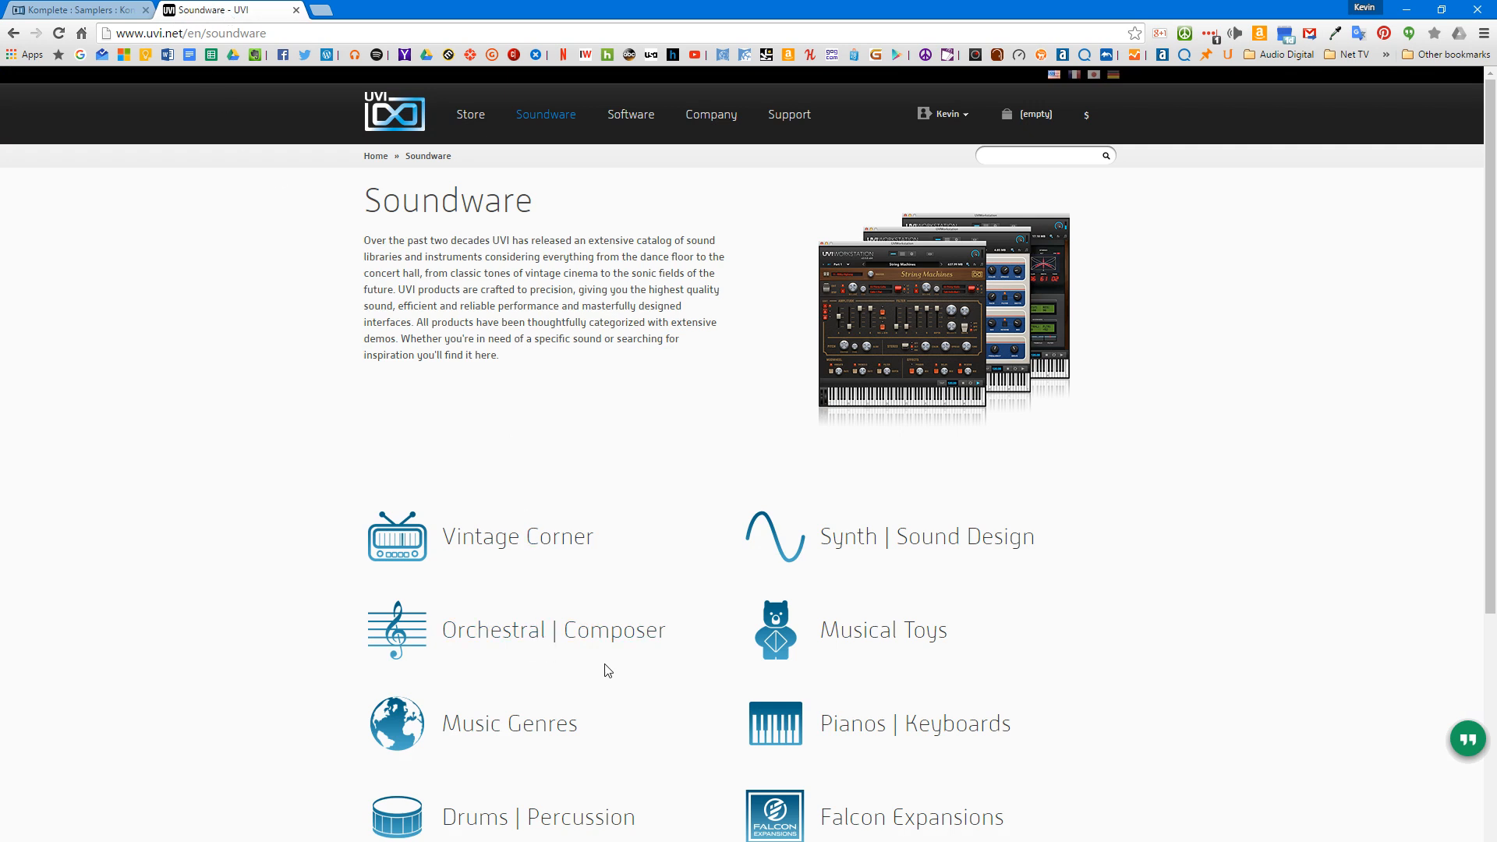
pyautogui.scroll(-3, 608, 671)
pyautogui.scroll(1, 668, 675)
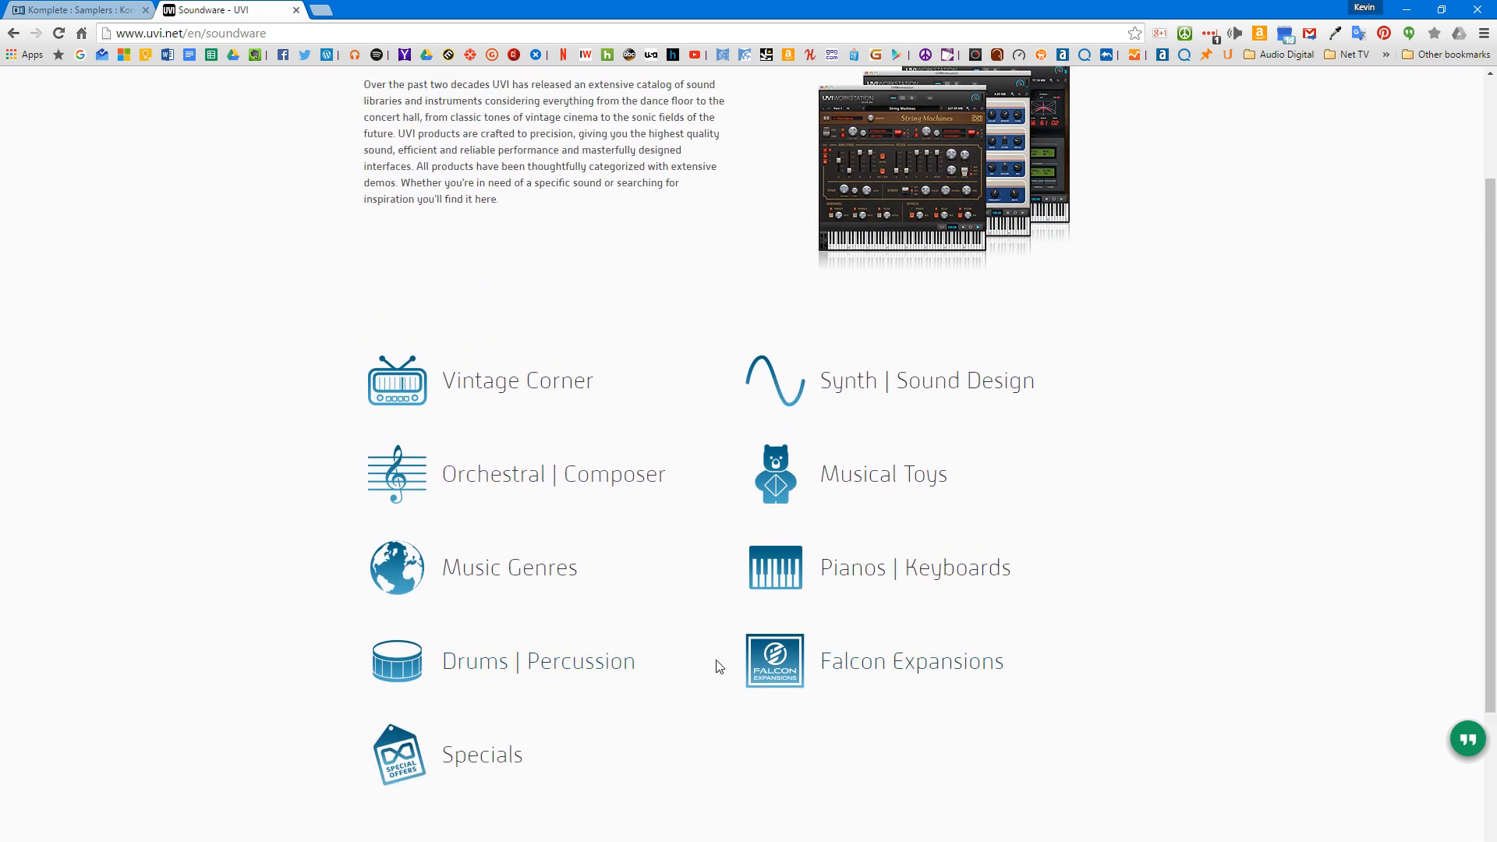
pyautogui.scroll(2, 699, 478)
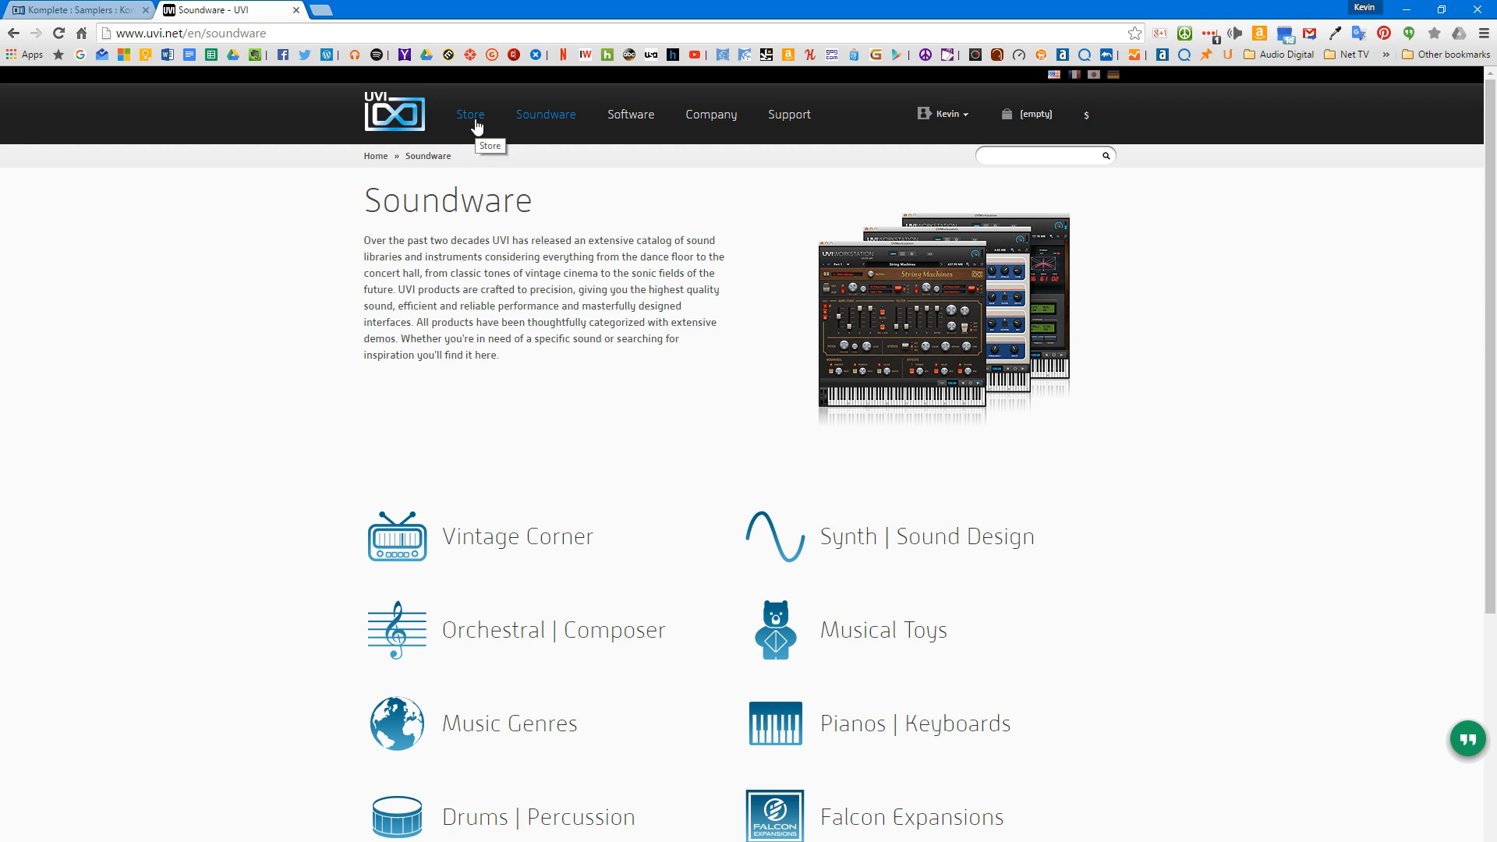
# Step: Open UVI's Orchestral | Composer category, and review Kontakt 5's purchase page for pricing and system requirements in the other browser tab
pyautogui.click(486, 628)
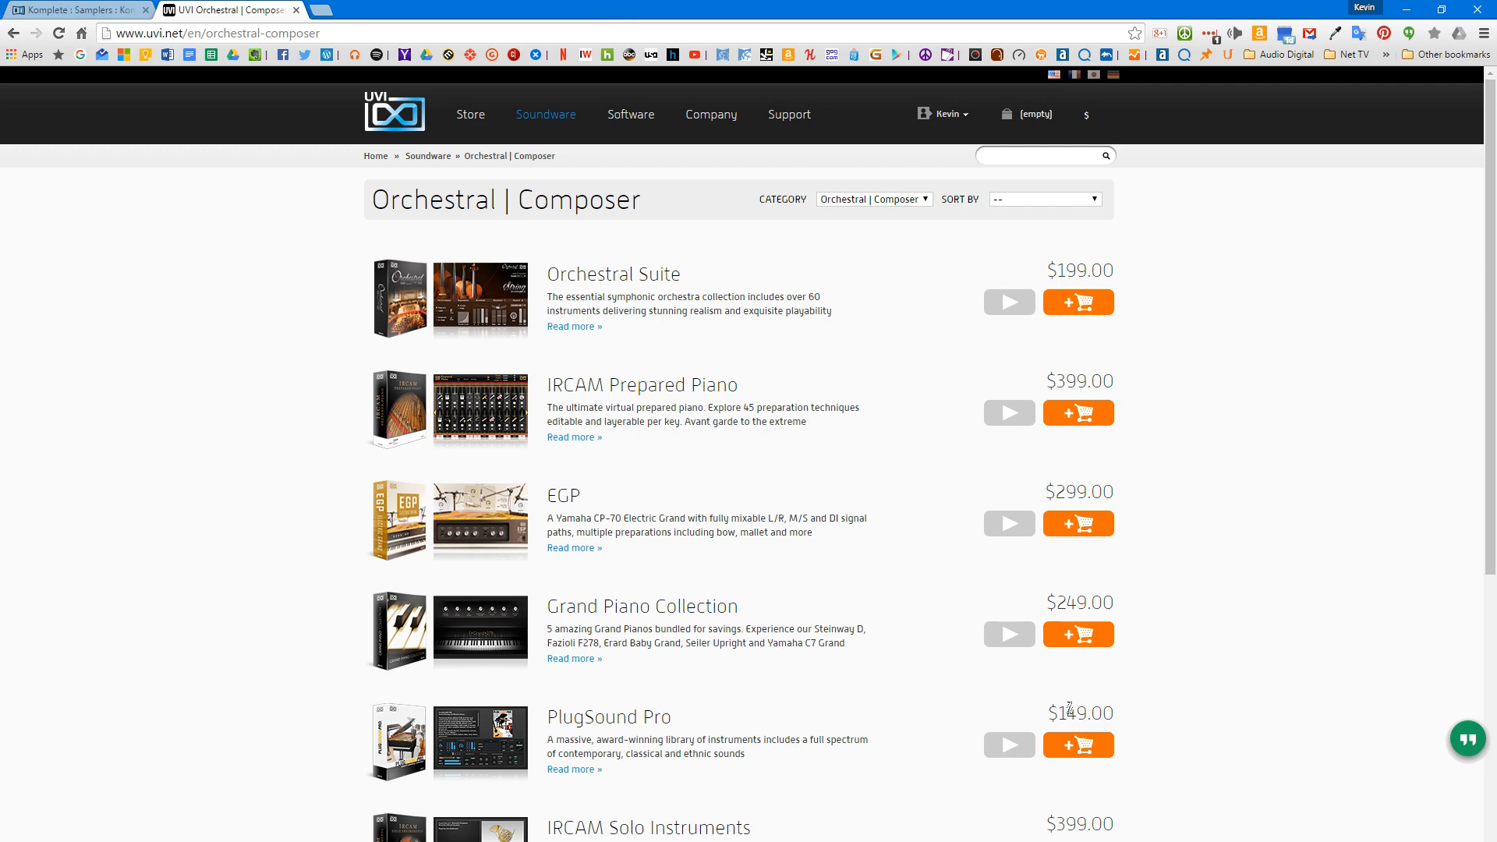
pyautogui.click(89, 13)
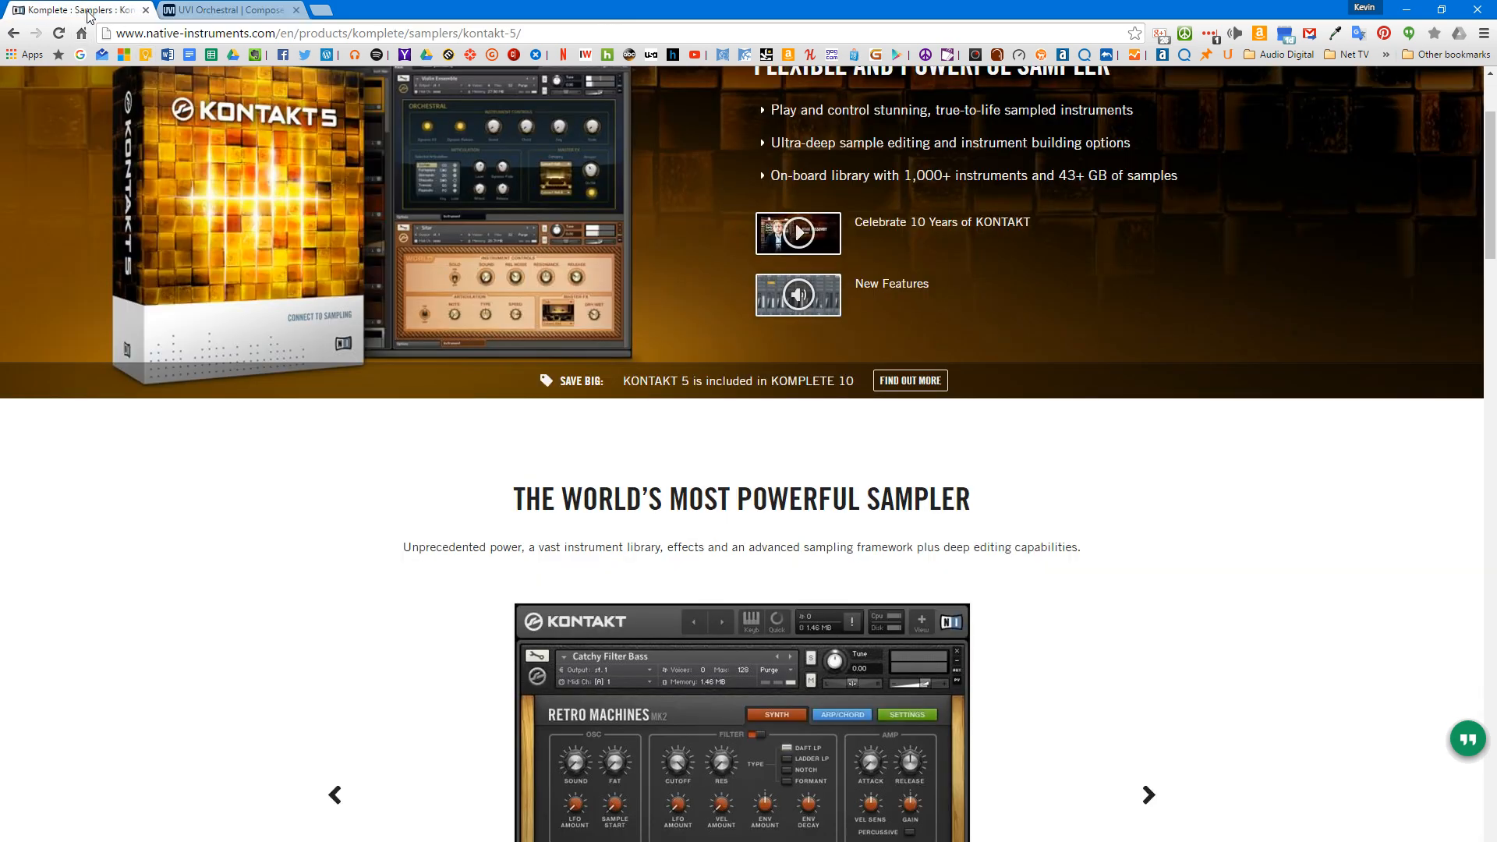
pyautogui.scroll(2, 714, 526)
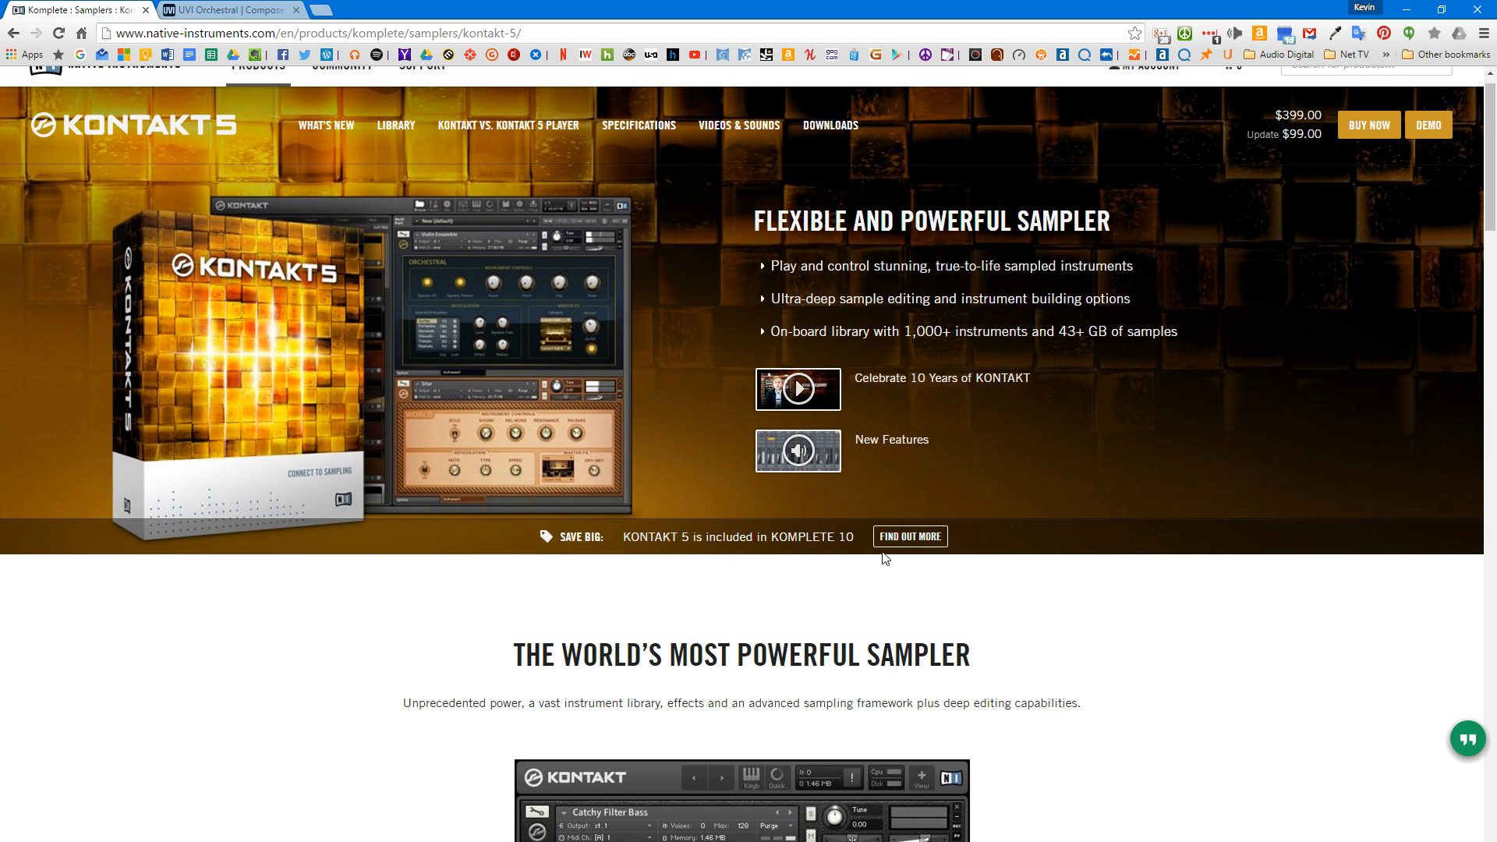
pyautogui.click(1376, 124)
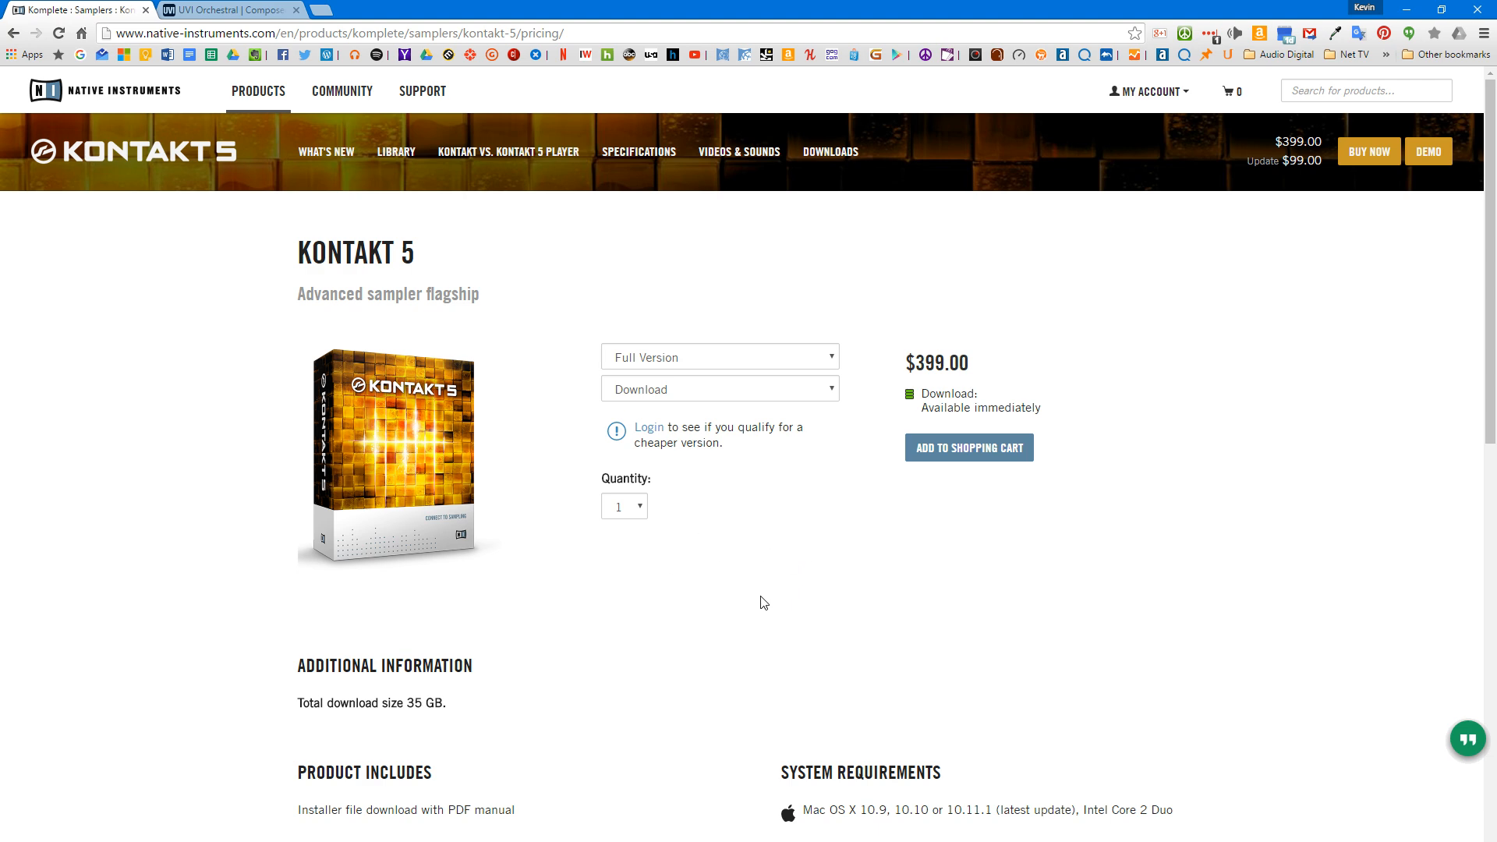
pyautogui.scroll(-7, 784, 586)
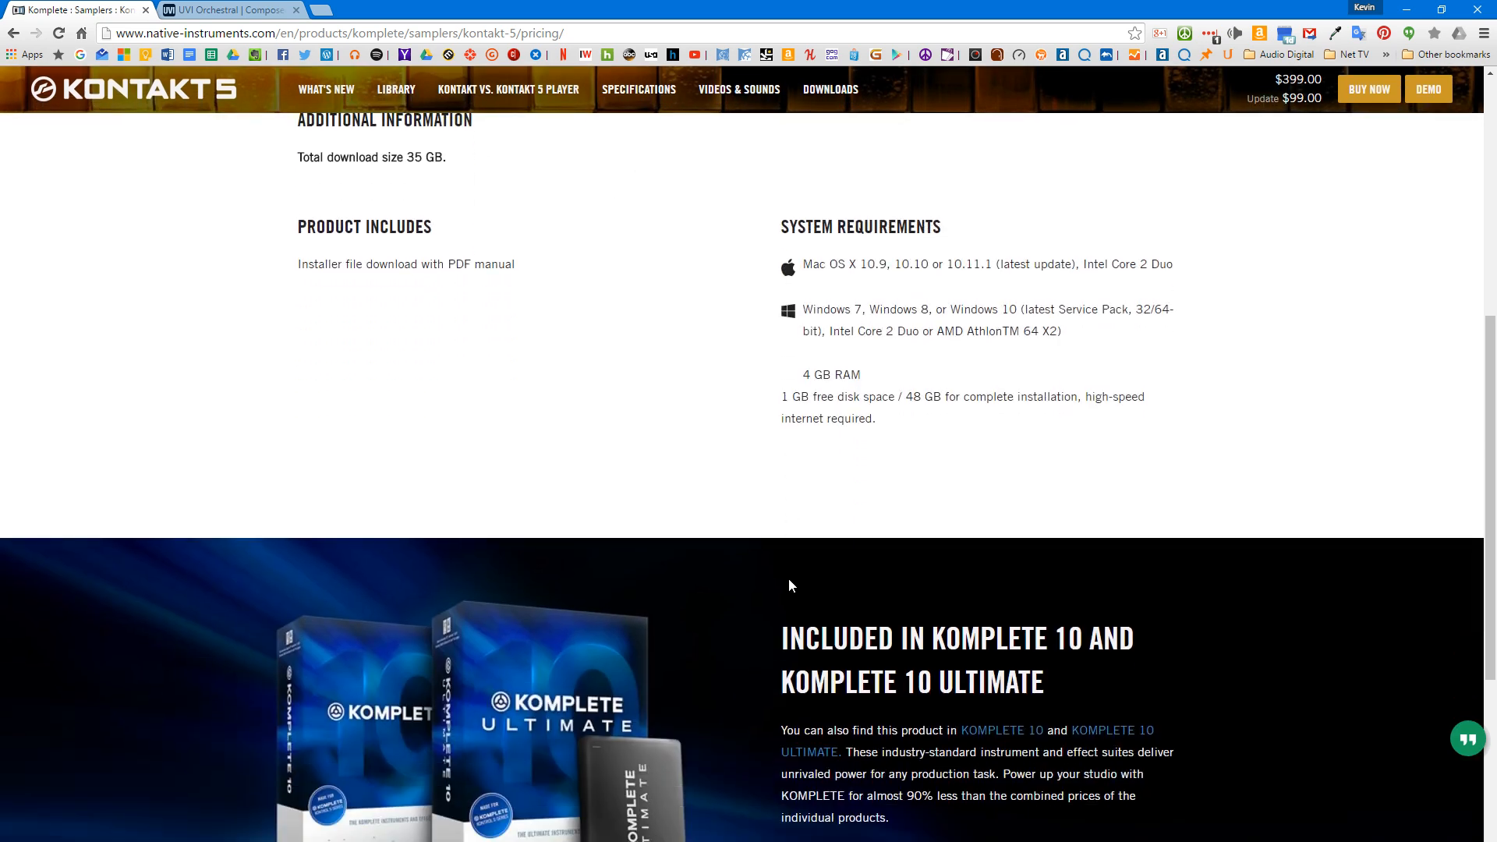
pyautogui.scroll(7, 788, 584)
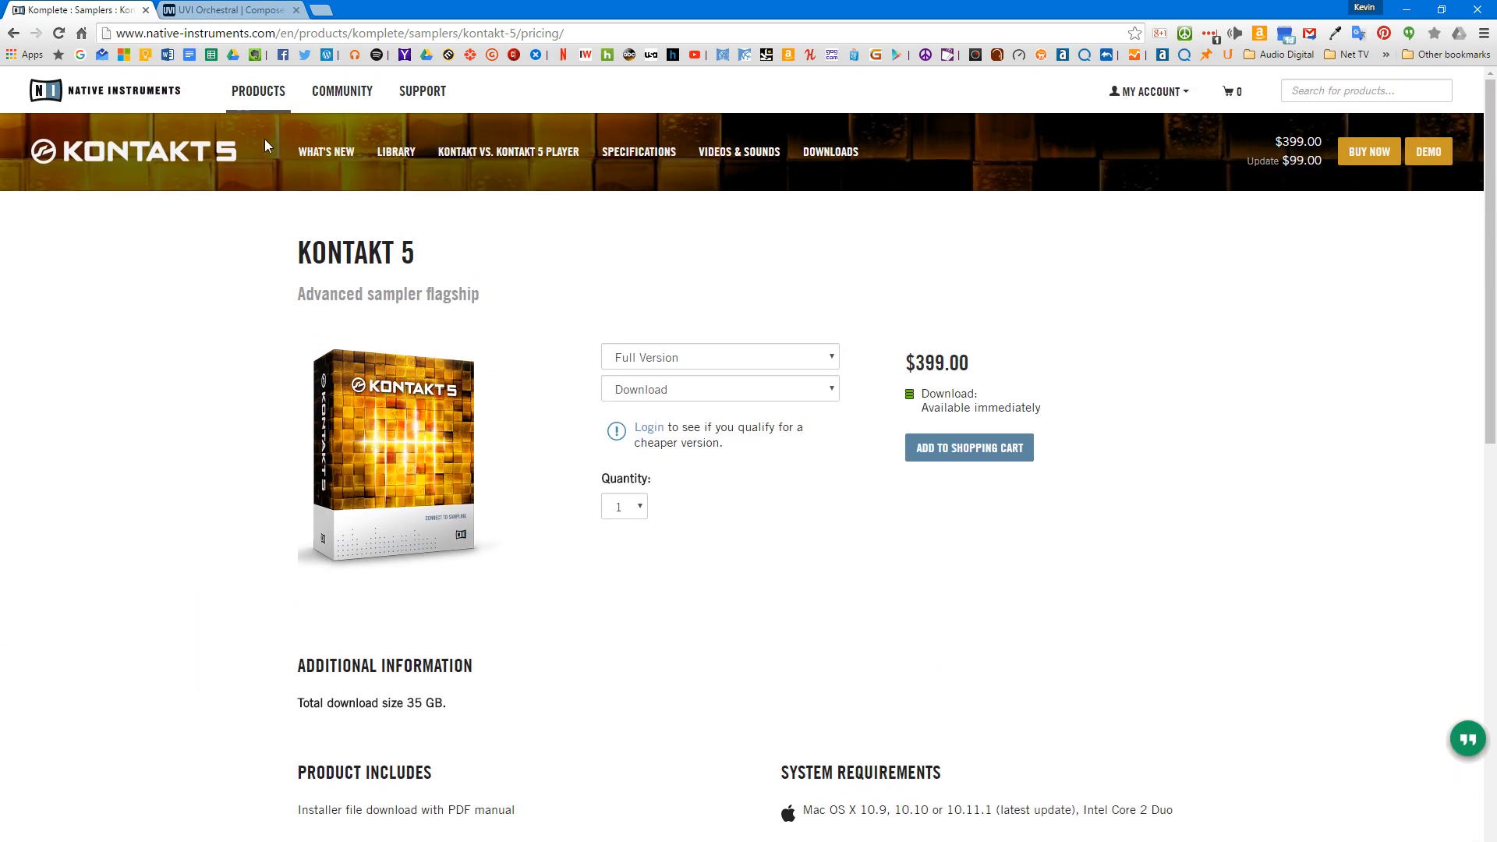
# Step: Return to UVI's Orchestral | Composer page and review the listed libraries and their prices
pyautogui.click(243, 10)
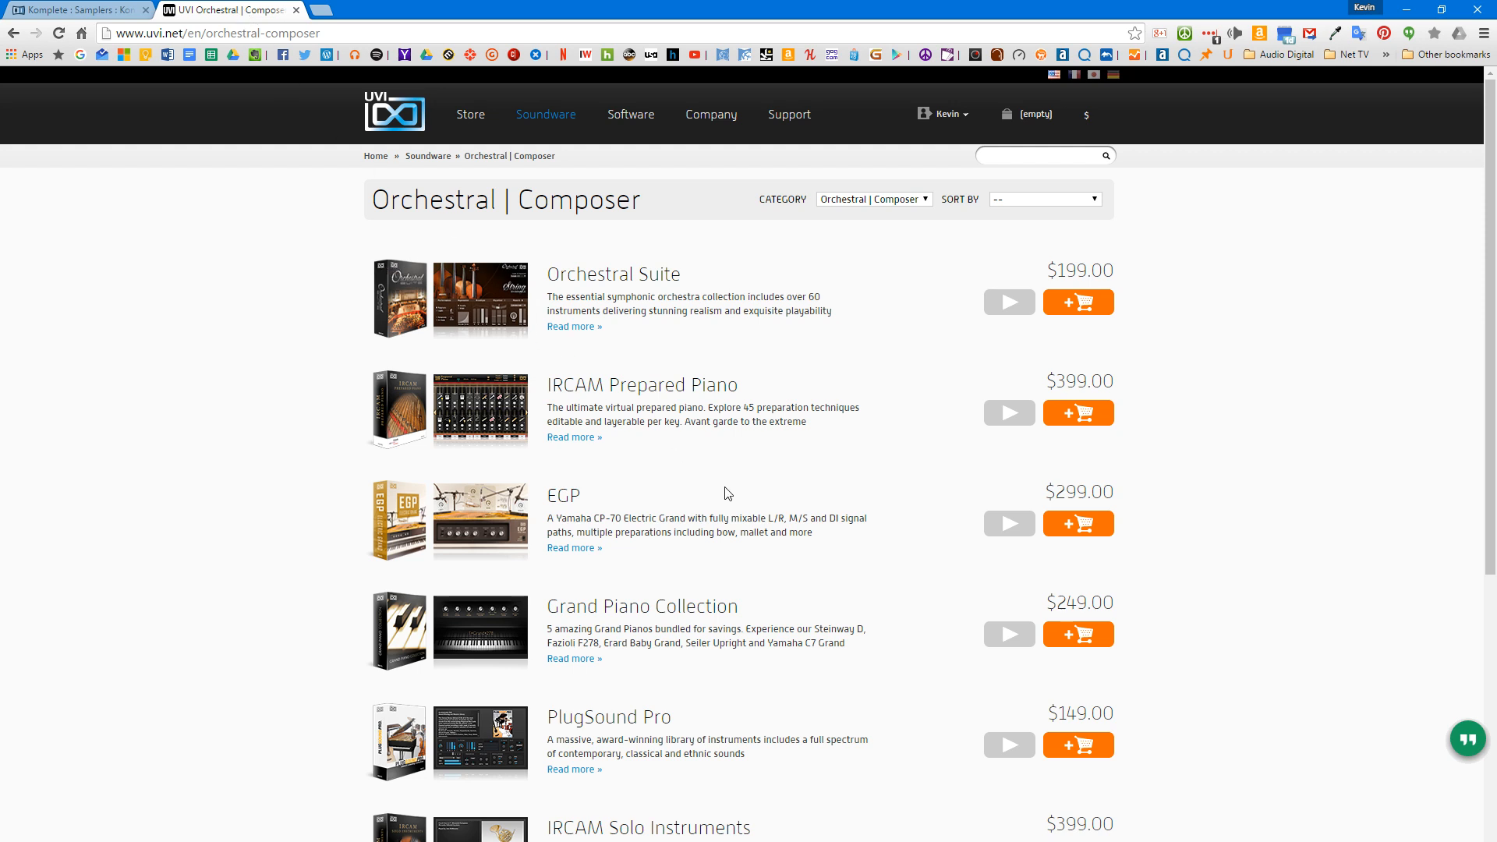
pyautogui.scroll(-5, 728, 491)
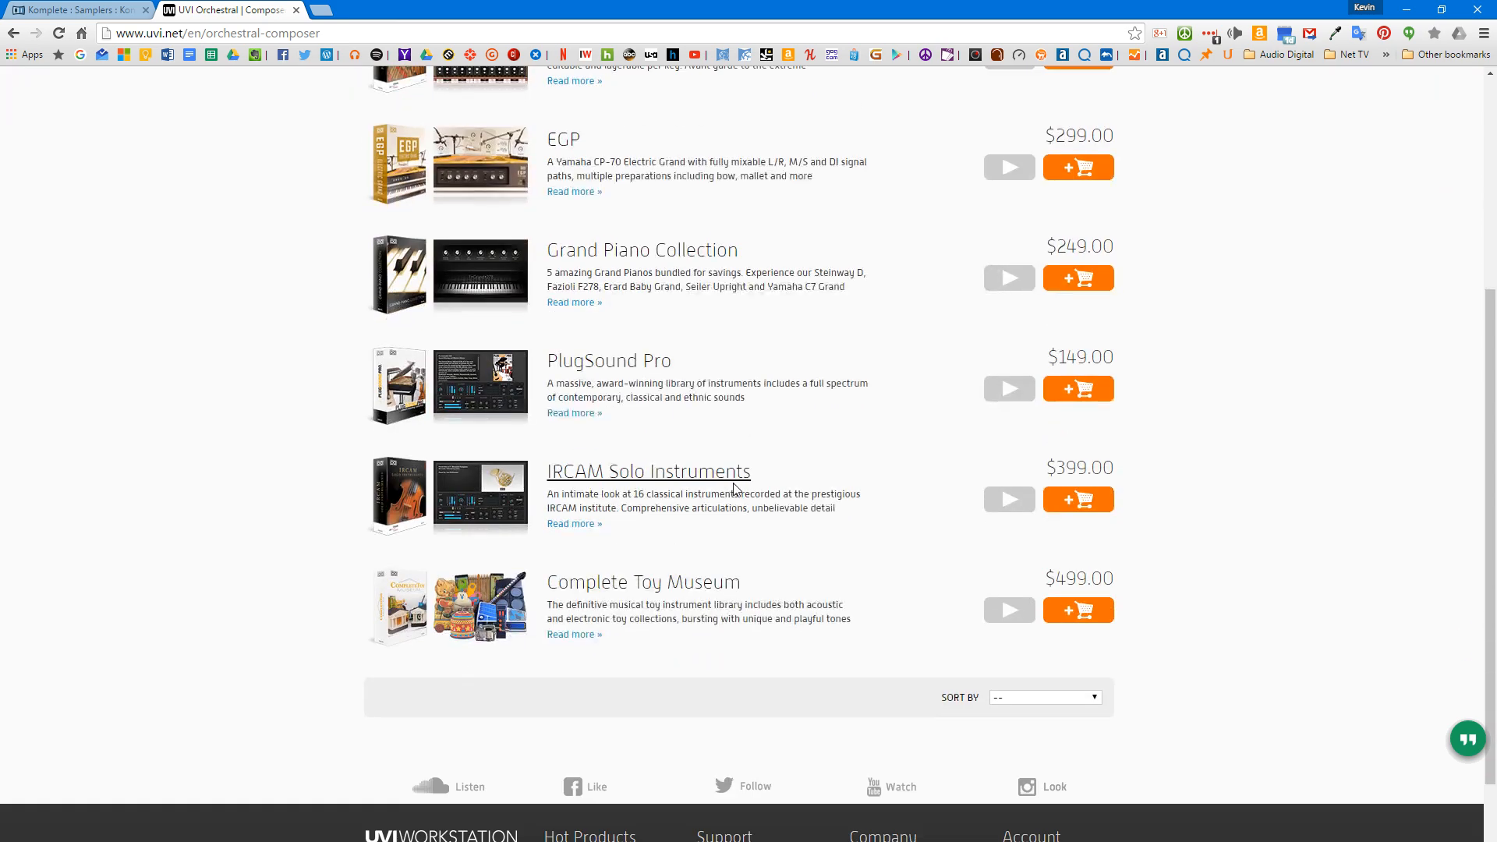
pyautogui.scroll(4, 733, 480)
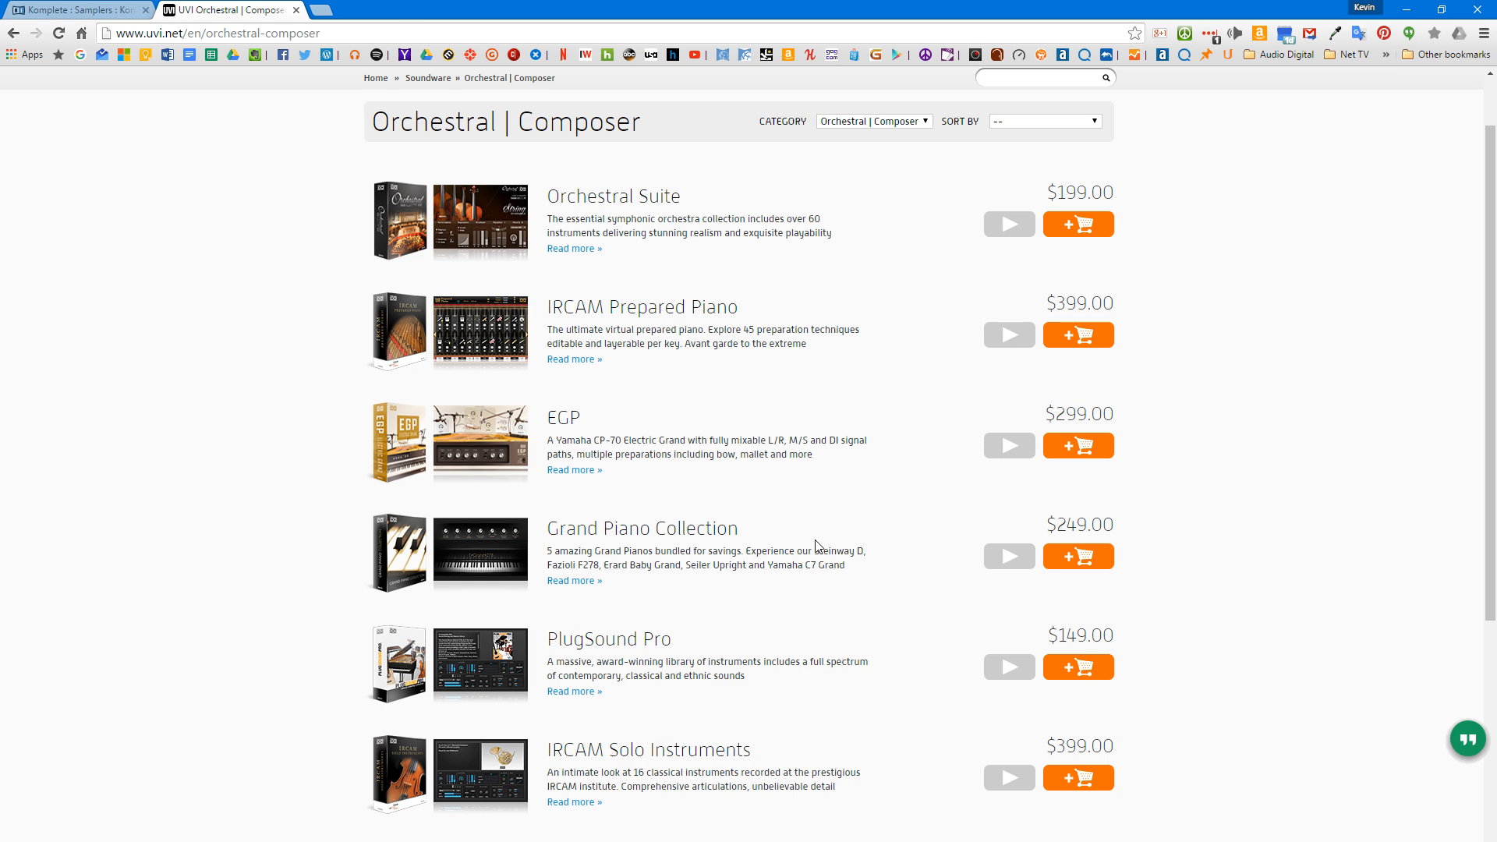
pyautogui.scroll(-5, 819, 545)
pyautogui.scroll(2, 837, 542)
pyautogui.scroll(3, 840, 540)
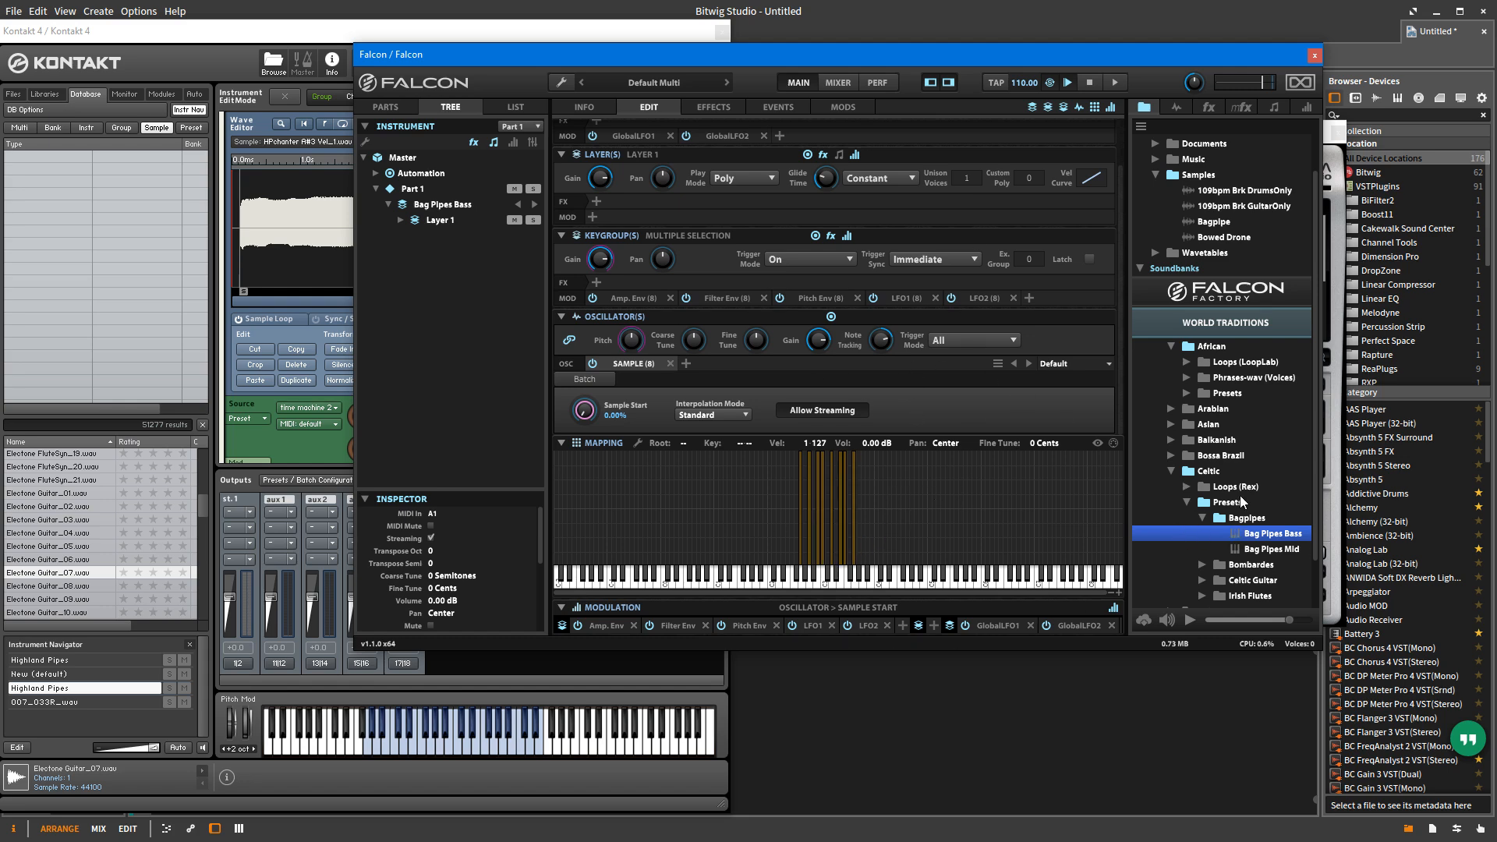
# Step: Switch to Falcon and look through the Falcon Factory soundbank's categories, including the presets in its Organ folder
pyautogui.click(1218, 301)
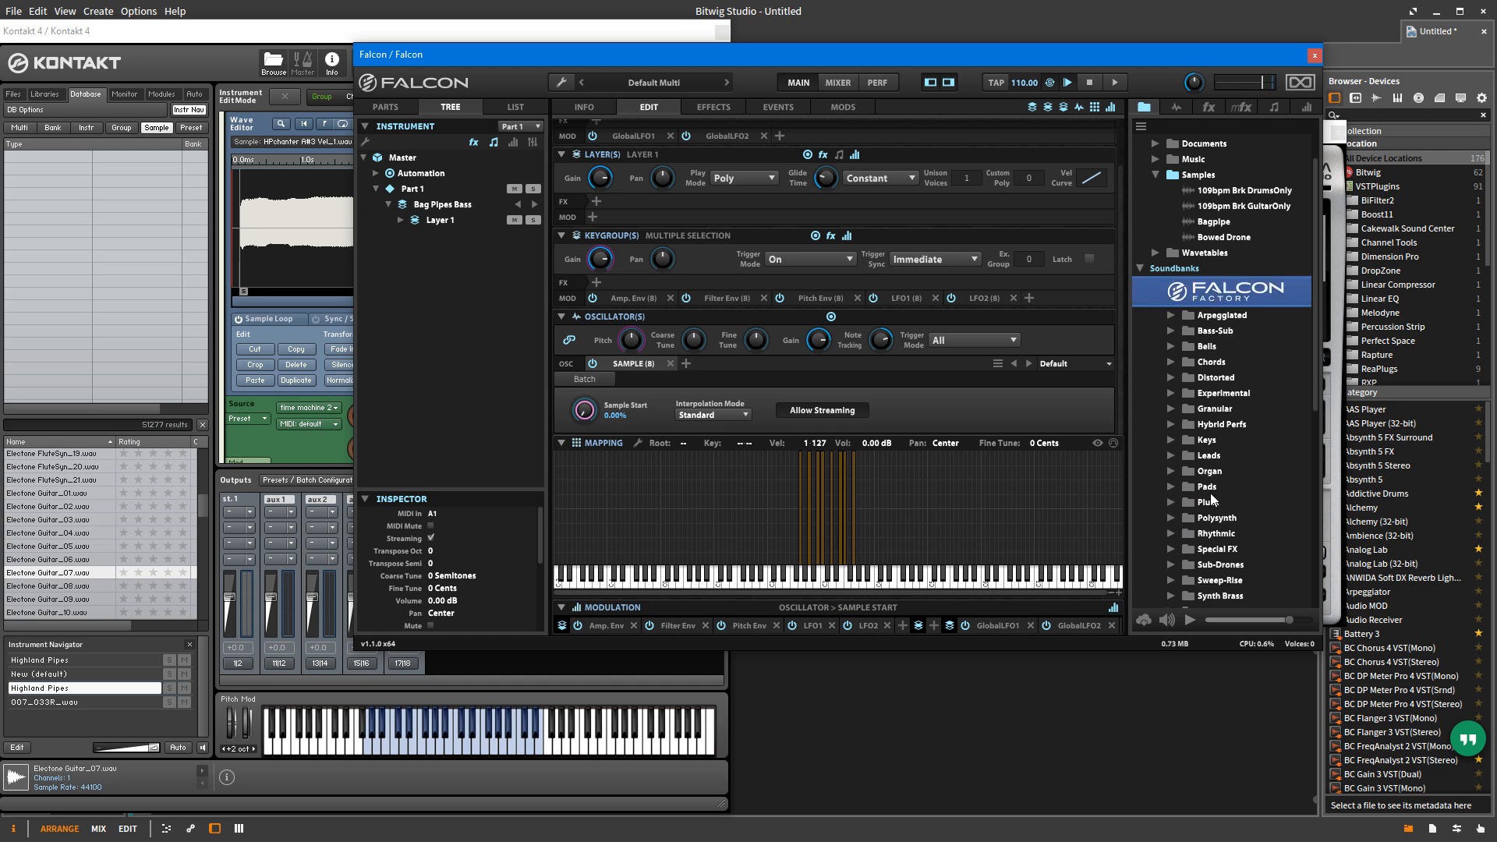
pyautogui.scroll(-2, 1213, 518)
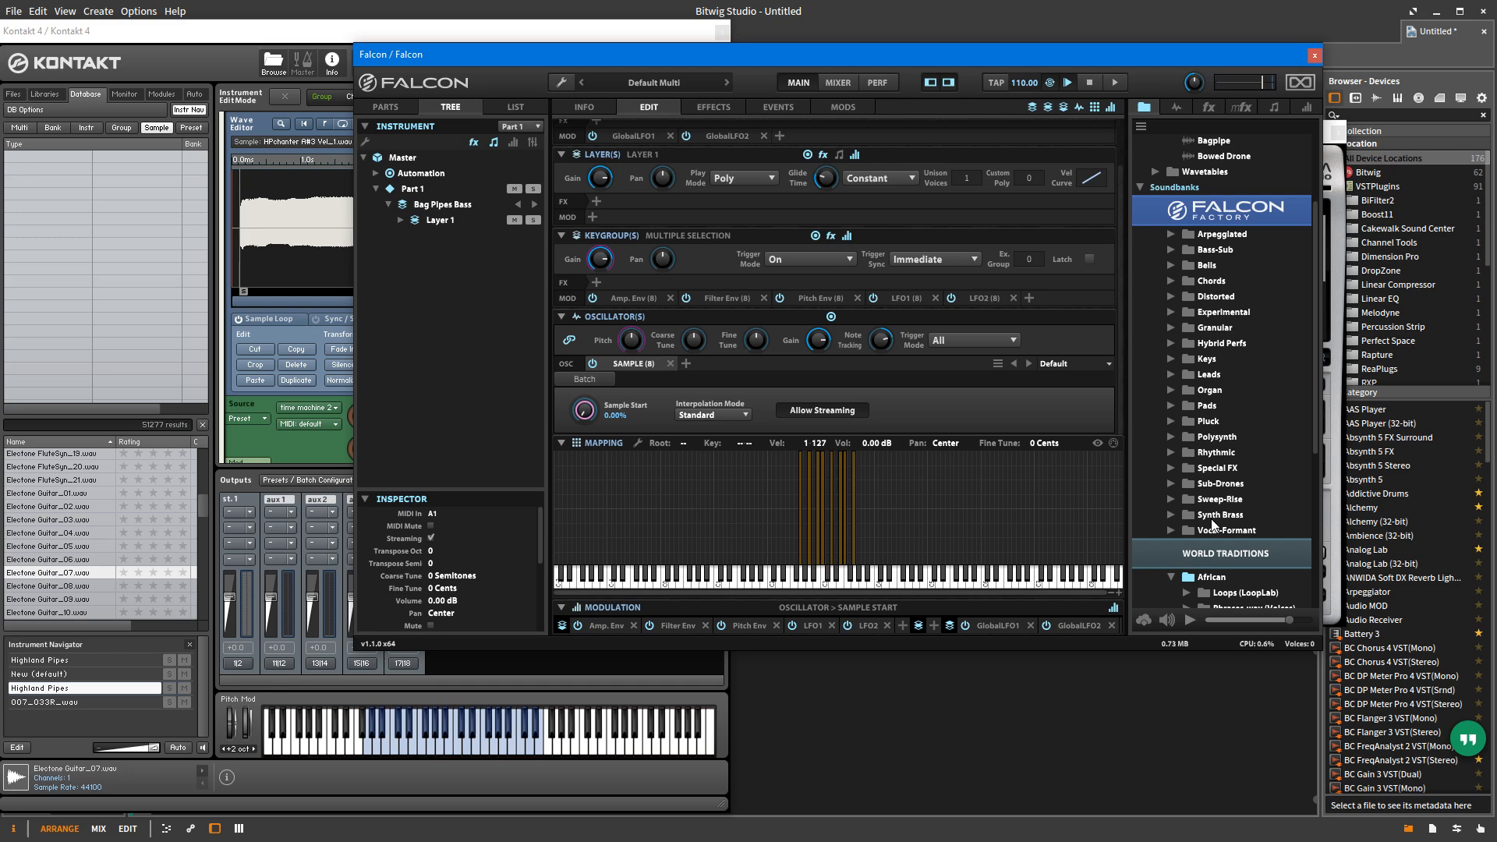
pyautogui.scroll(2, 1213, 519)
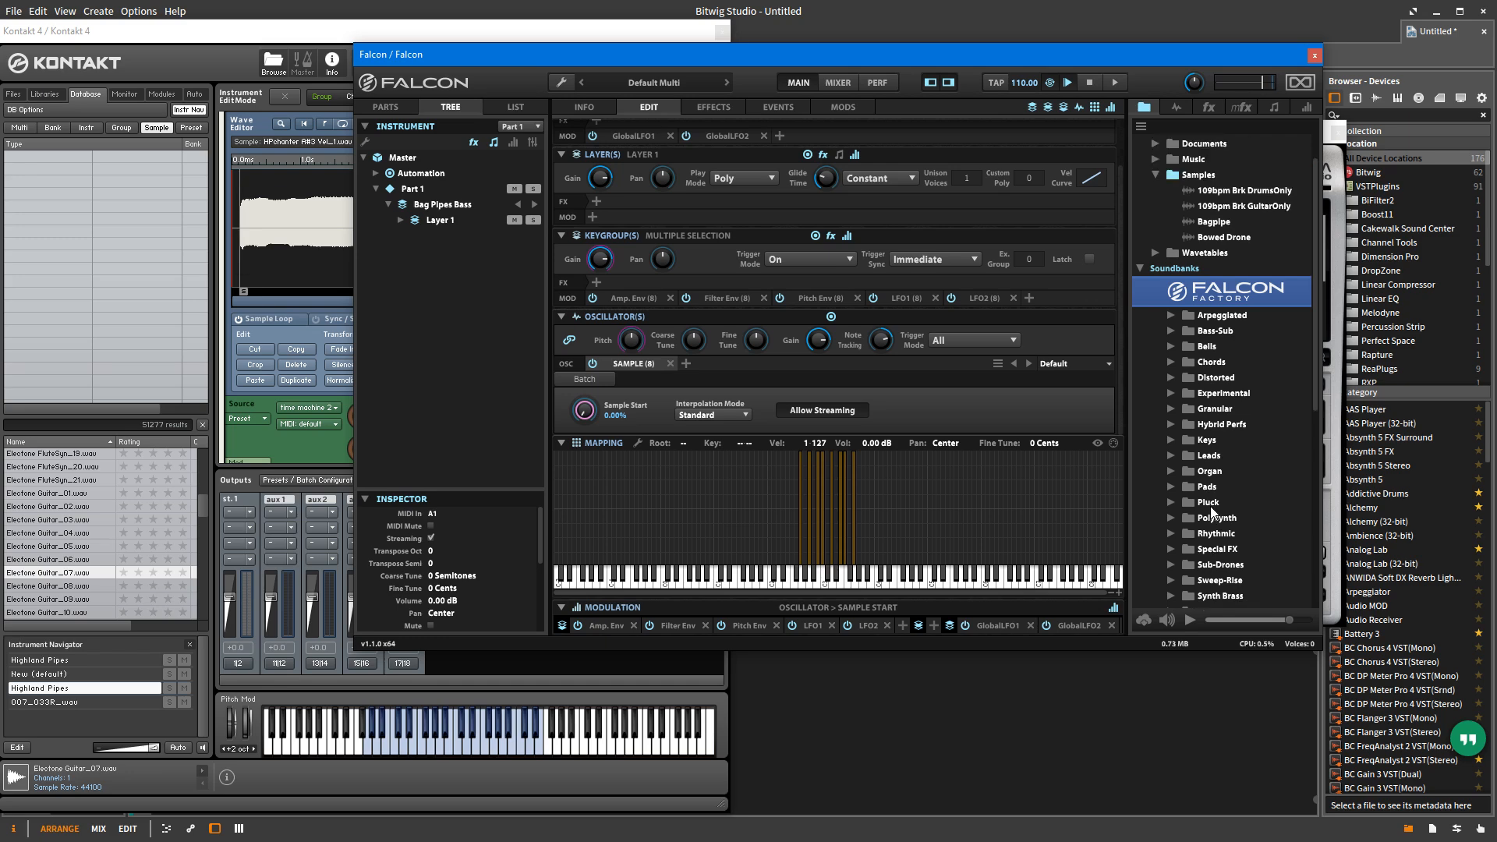
pyautogui.click(1170, 471)
pyautogui.scroll(-3, 1227, 490)
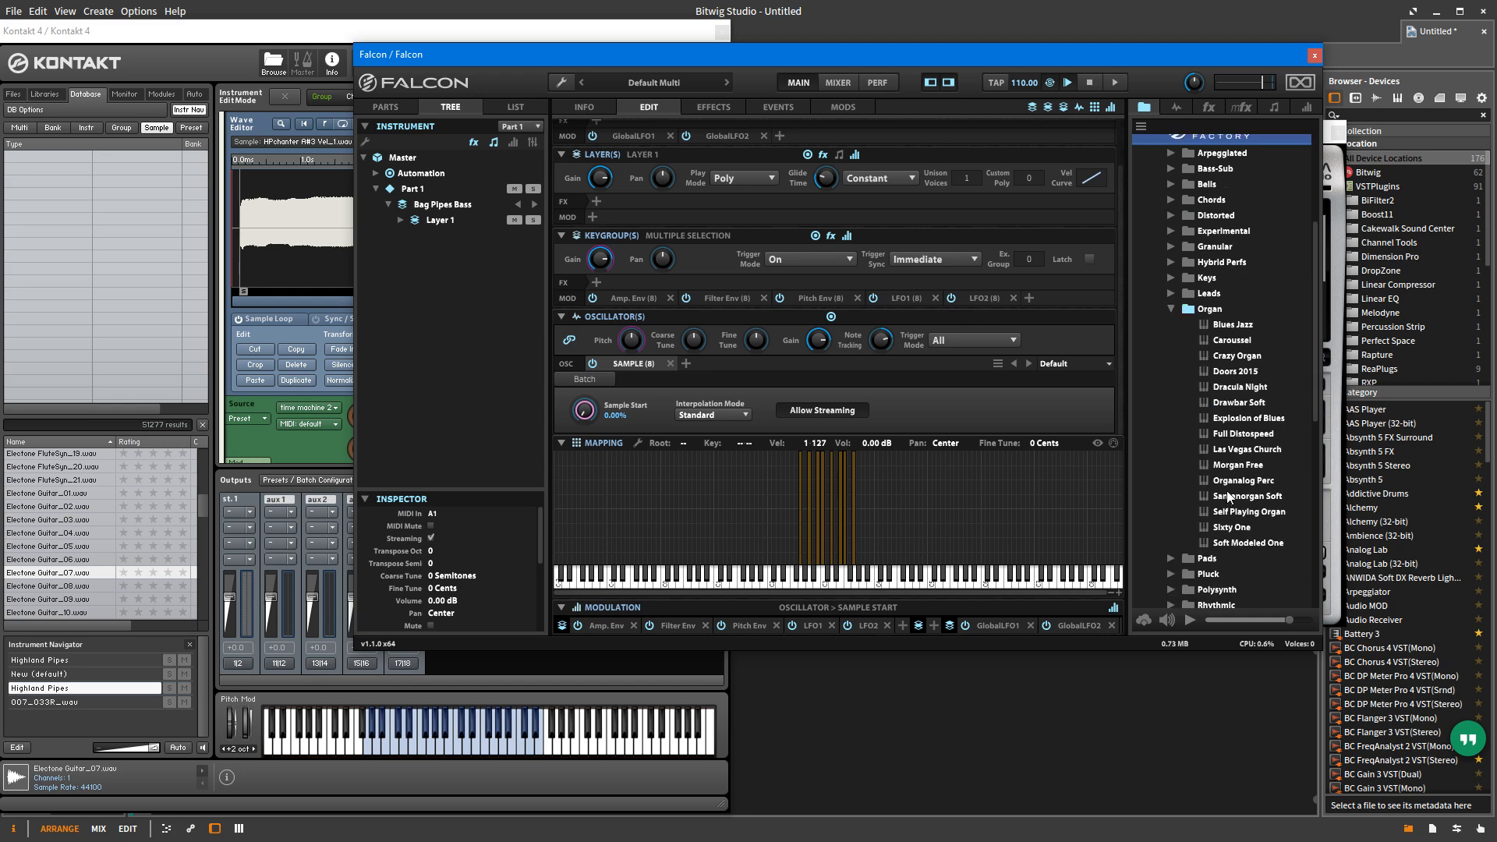
pyautogui.scroll(3, 1227, 495)
pyautogui.click(1171, 471)
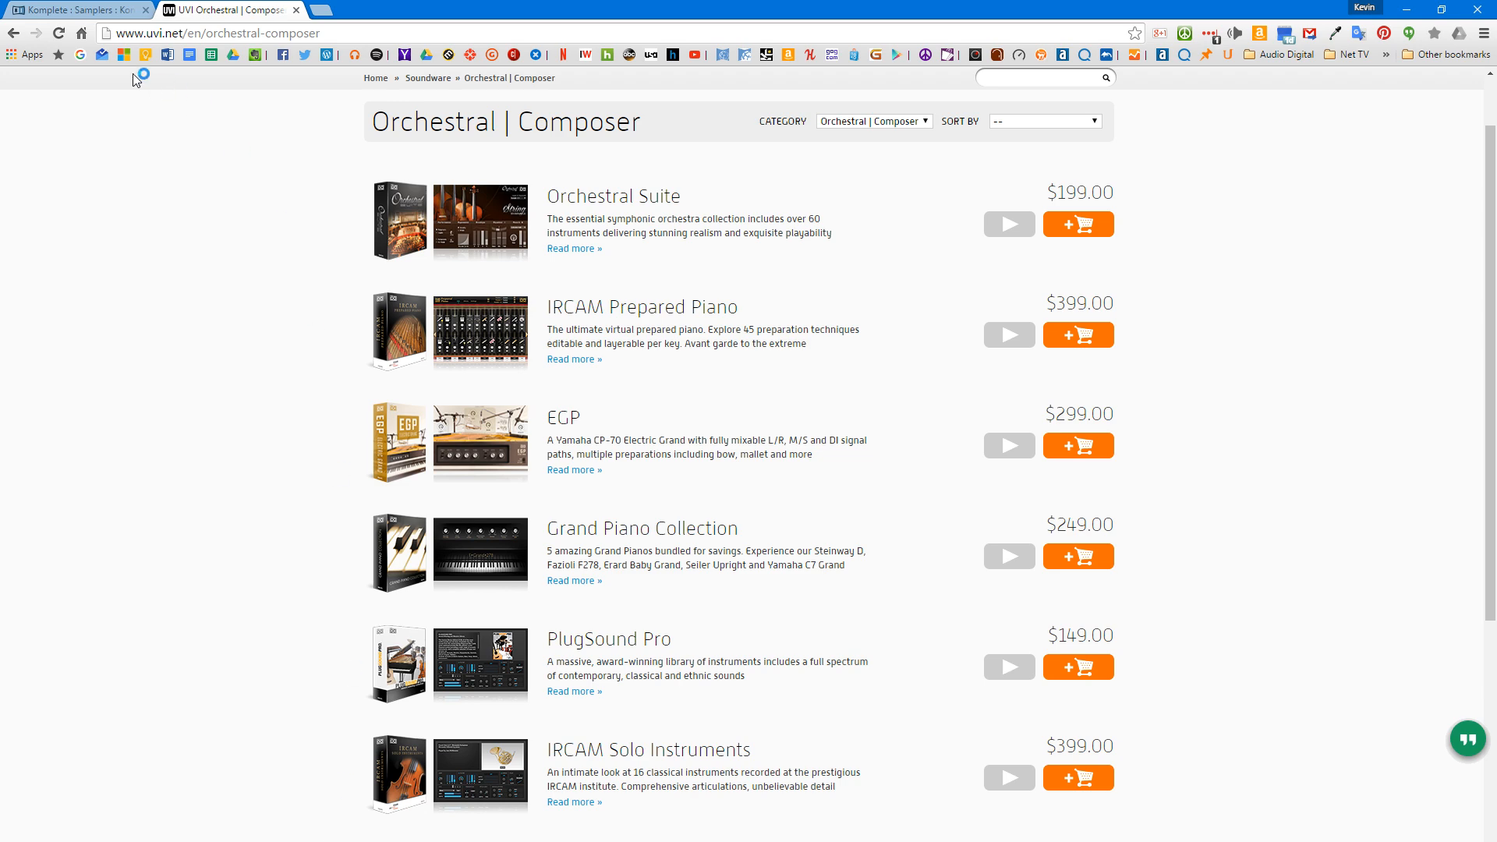
# Step: Switch to the browser's Native Instruments tab and go back to the Komplete 10 included products page
pyautogui.click(68, 10)
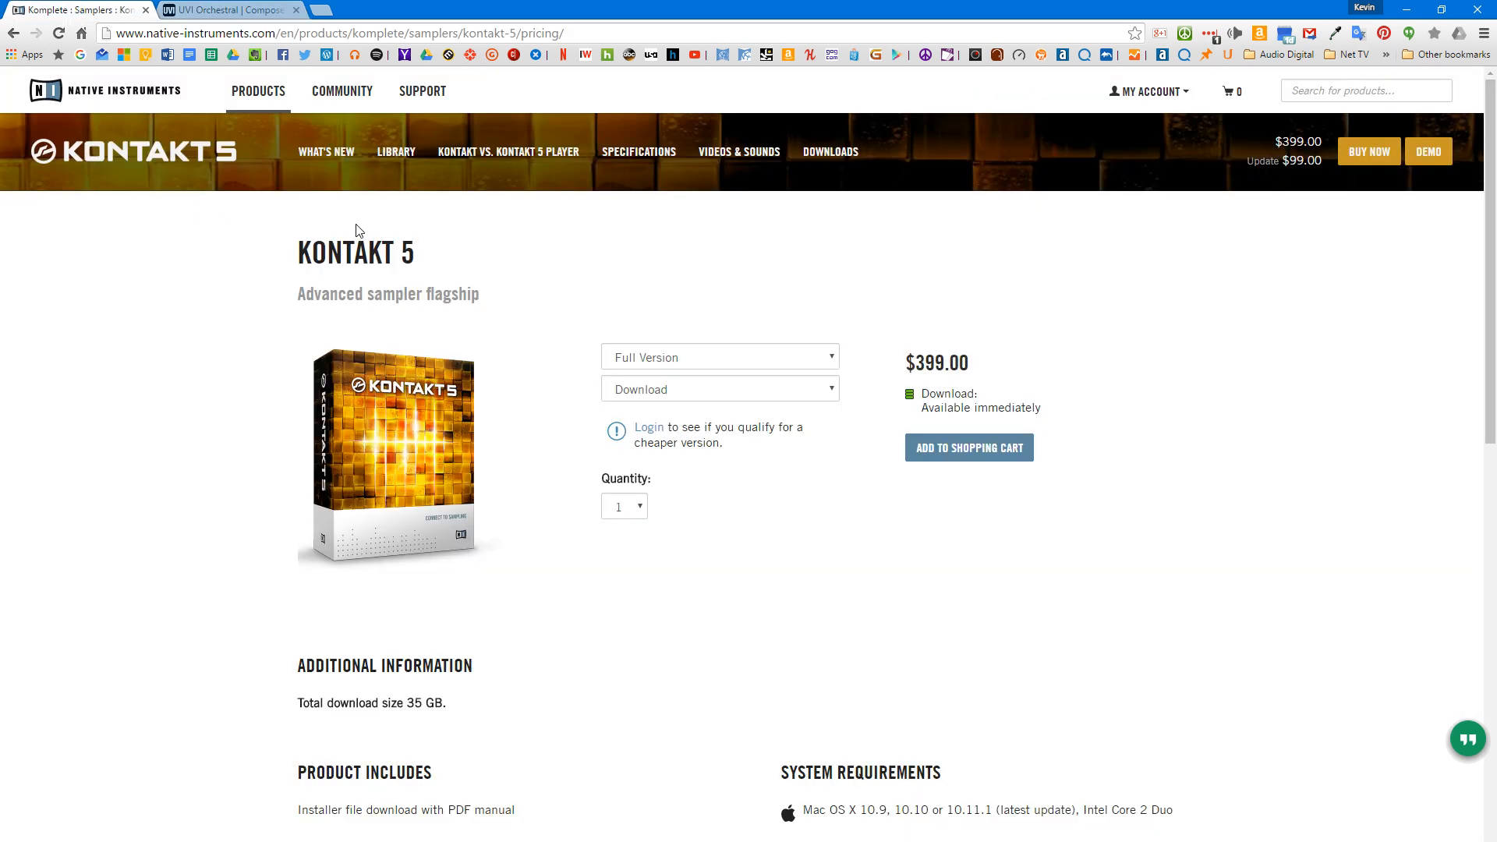
pyautogui.click(340, 360)
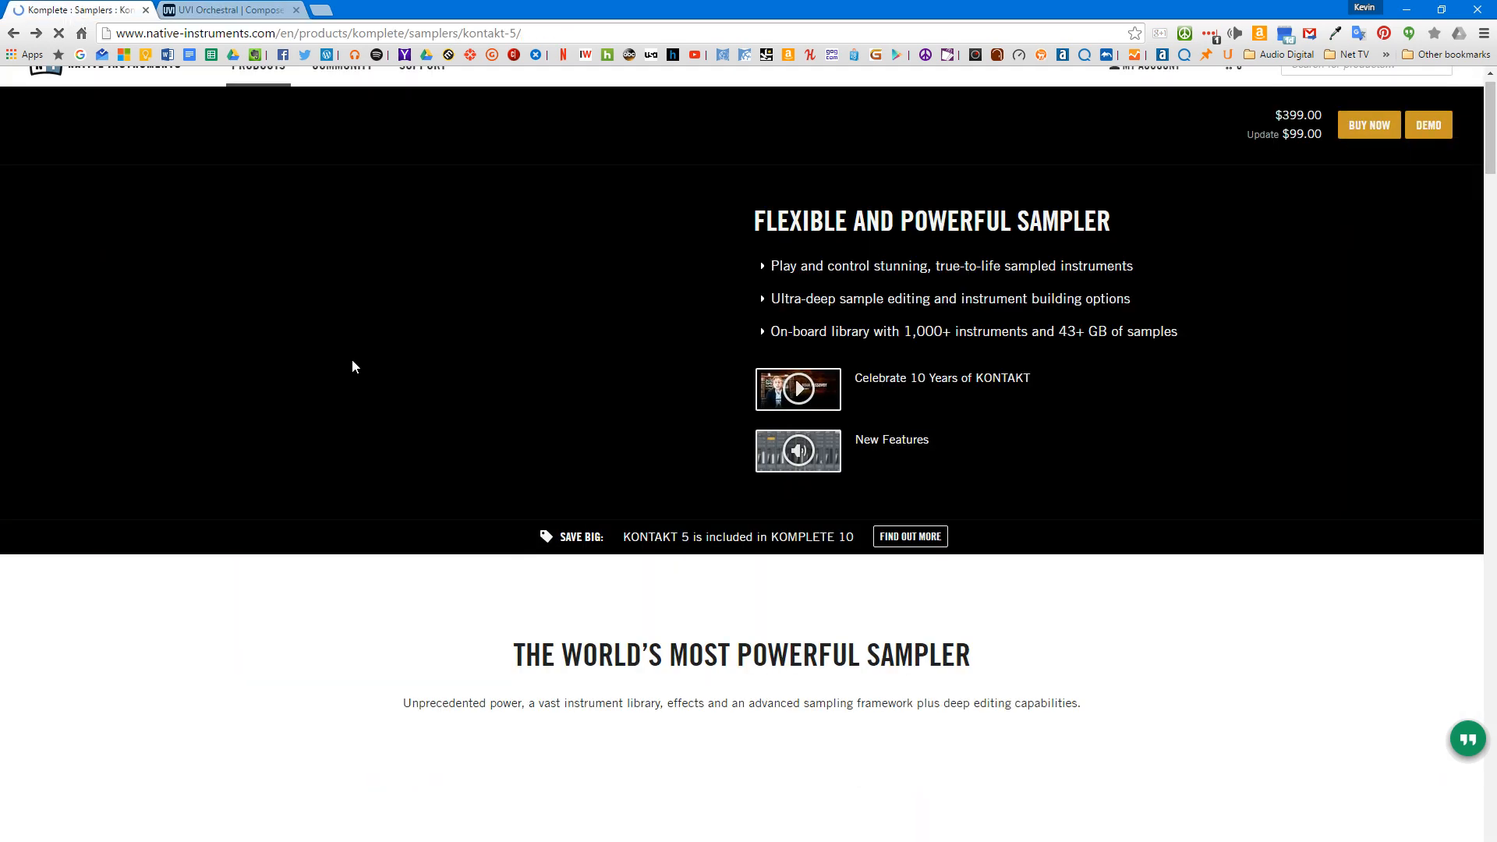
pyautogui.hotkey('alt', 'Left')
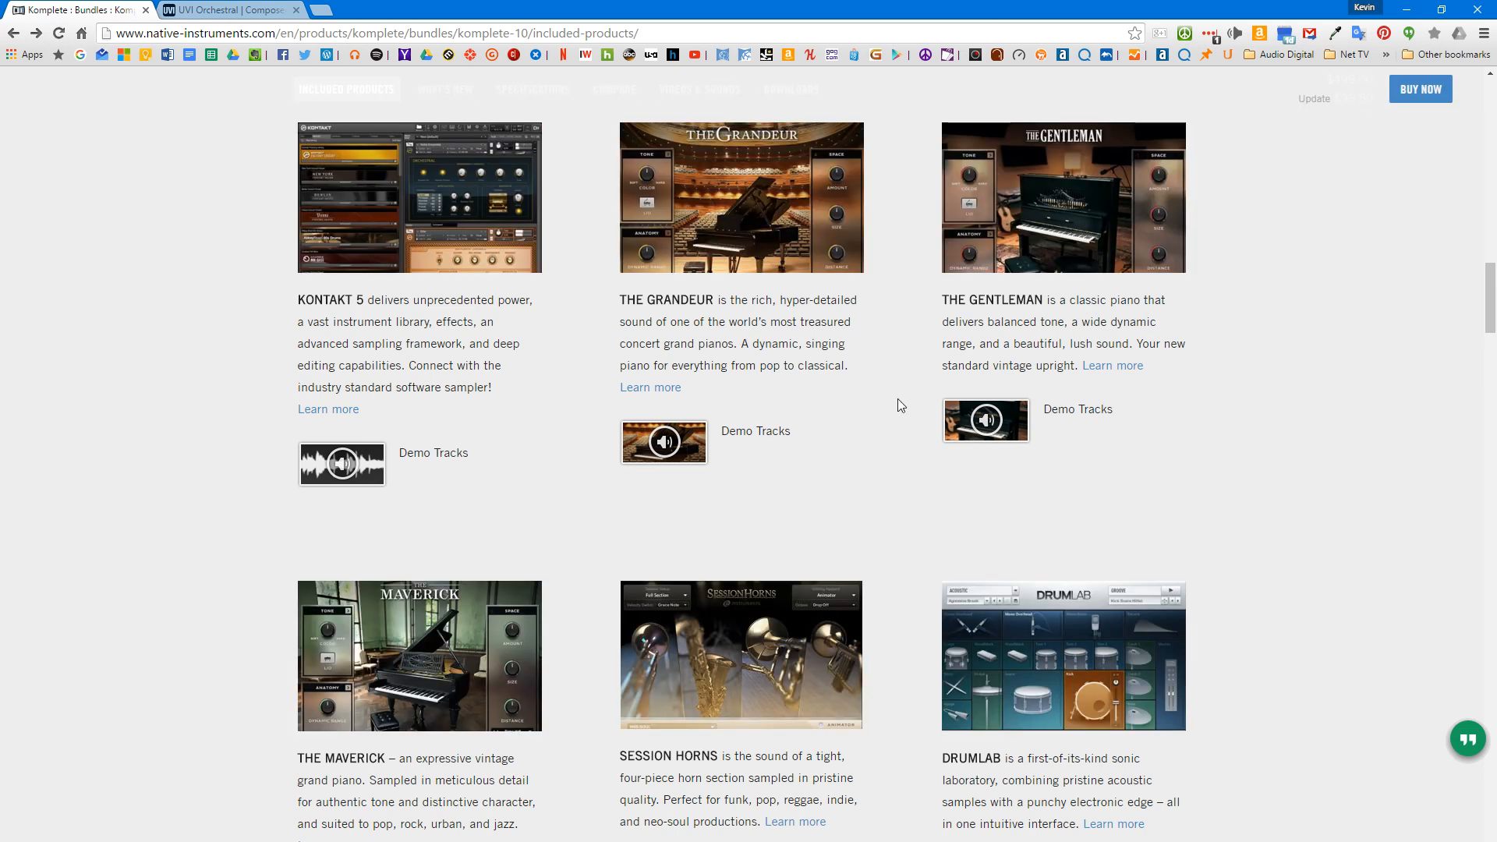
pyautogui.scroll(2, 909, 396)
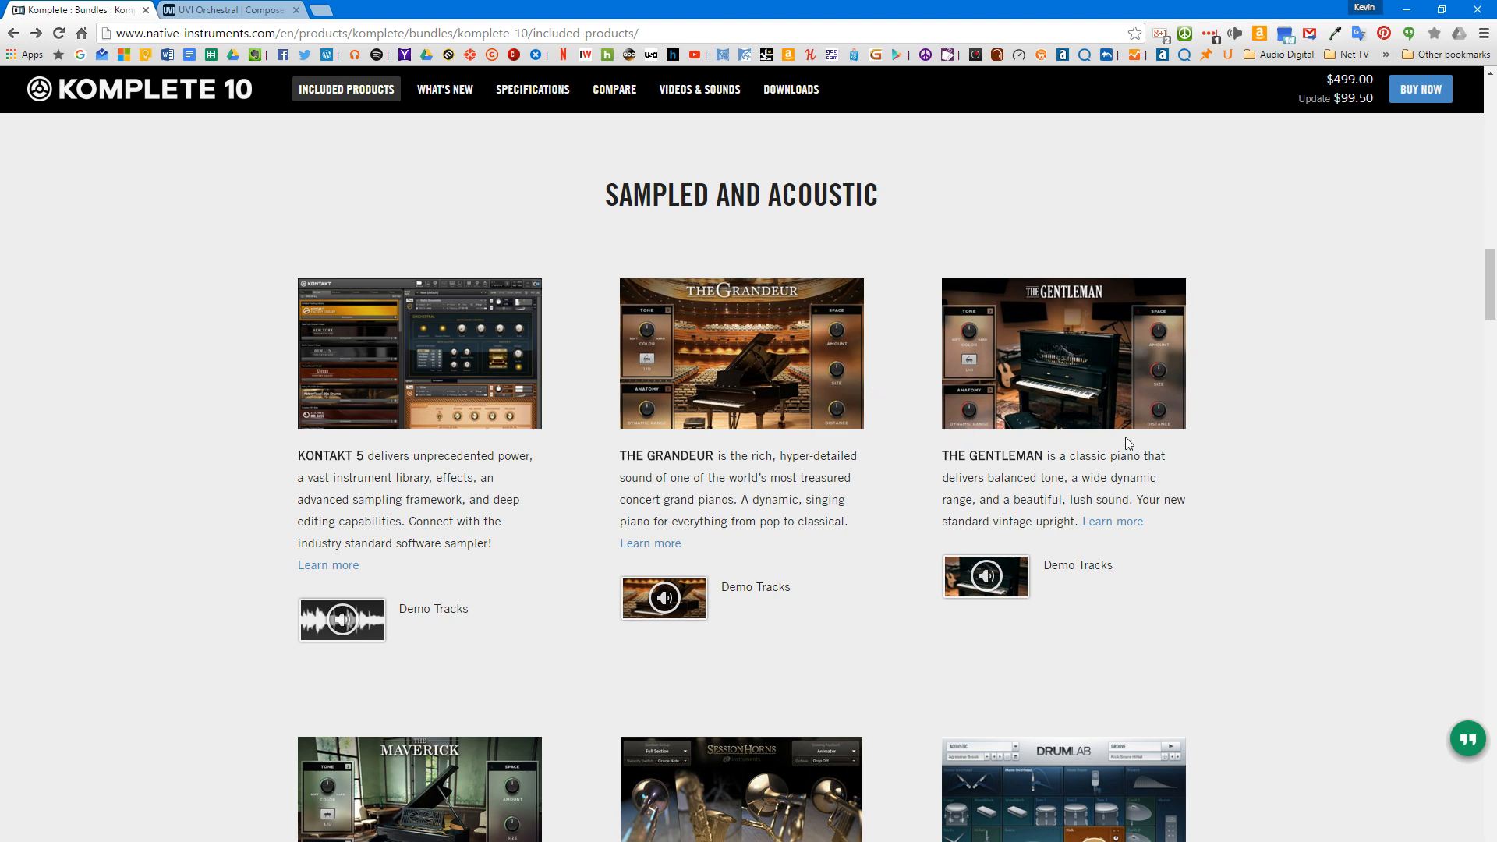
# Step: Examine Komplete 10's Sampled and Acoustic instruments, continuing to the Creative and Studio Effects section
pyautogui.scroll(-4, 1042, 466)
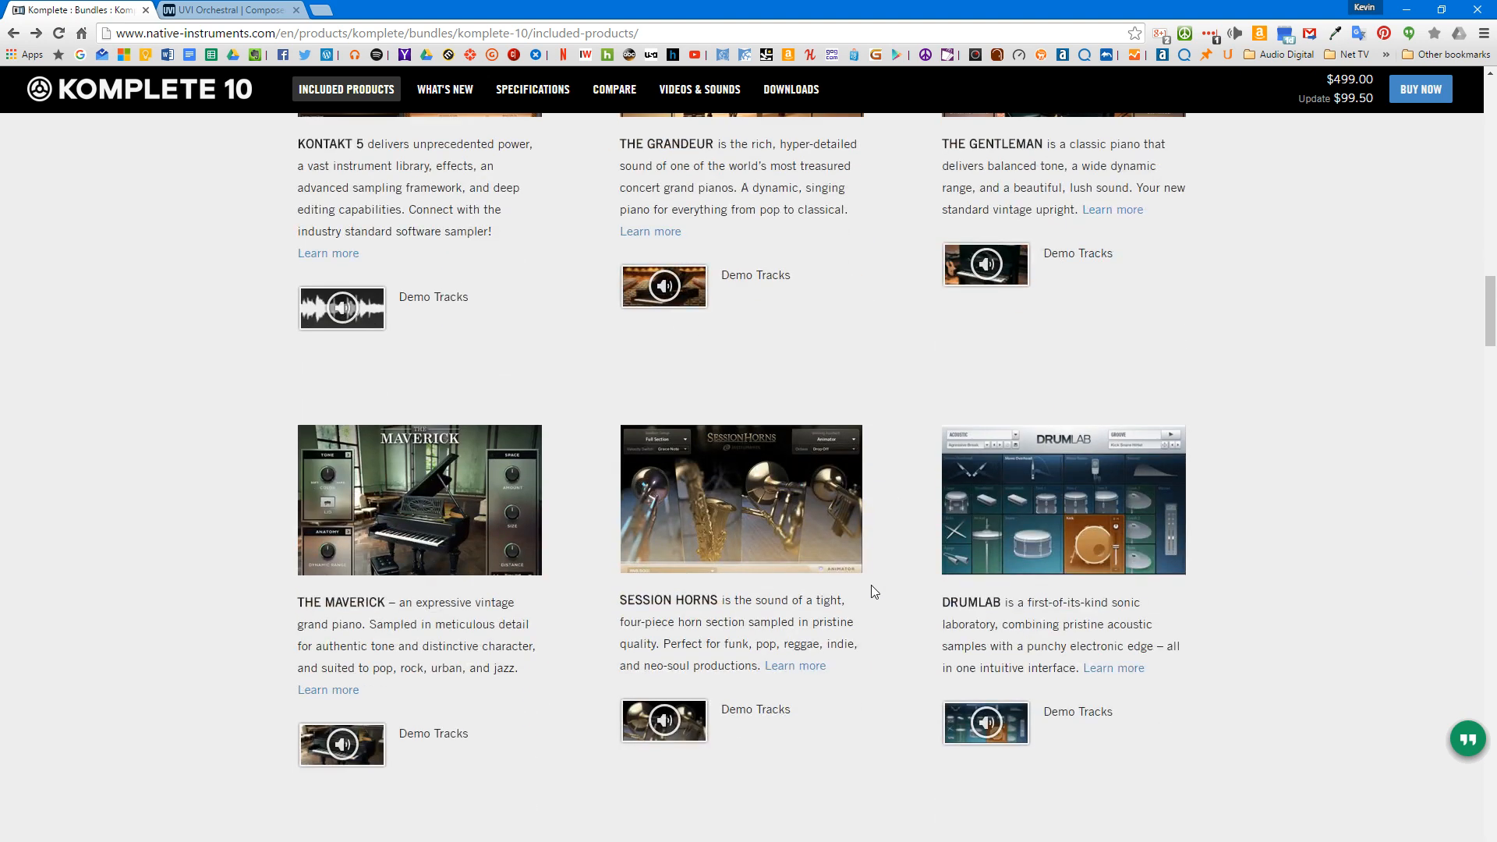
pyautogui.scroll(-3, 1051, 576)
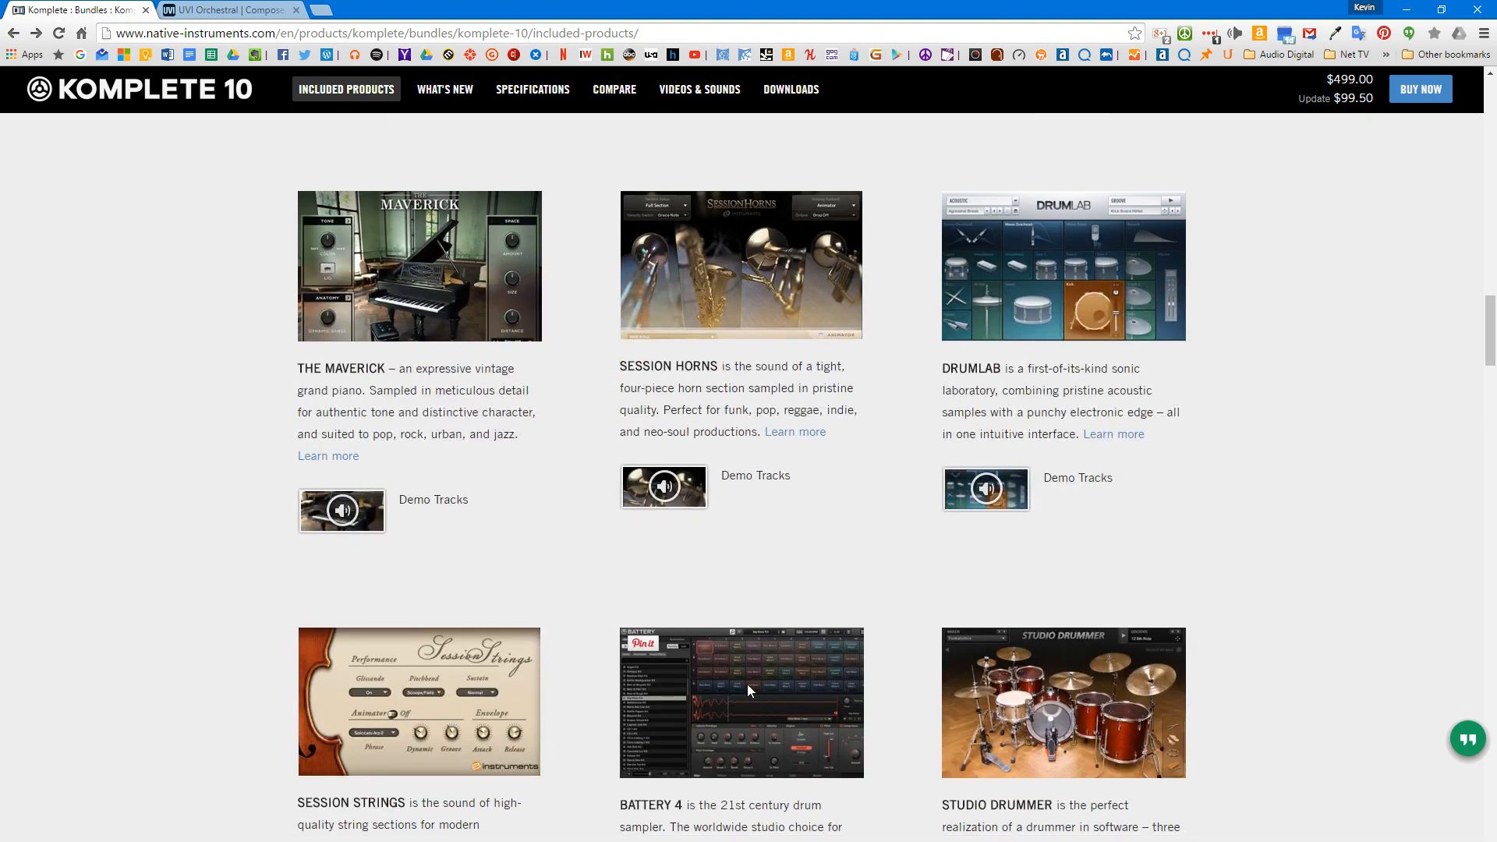
pyautogui.scroll(-5, 834, 709)
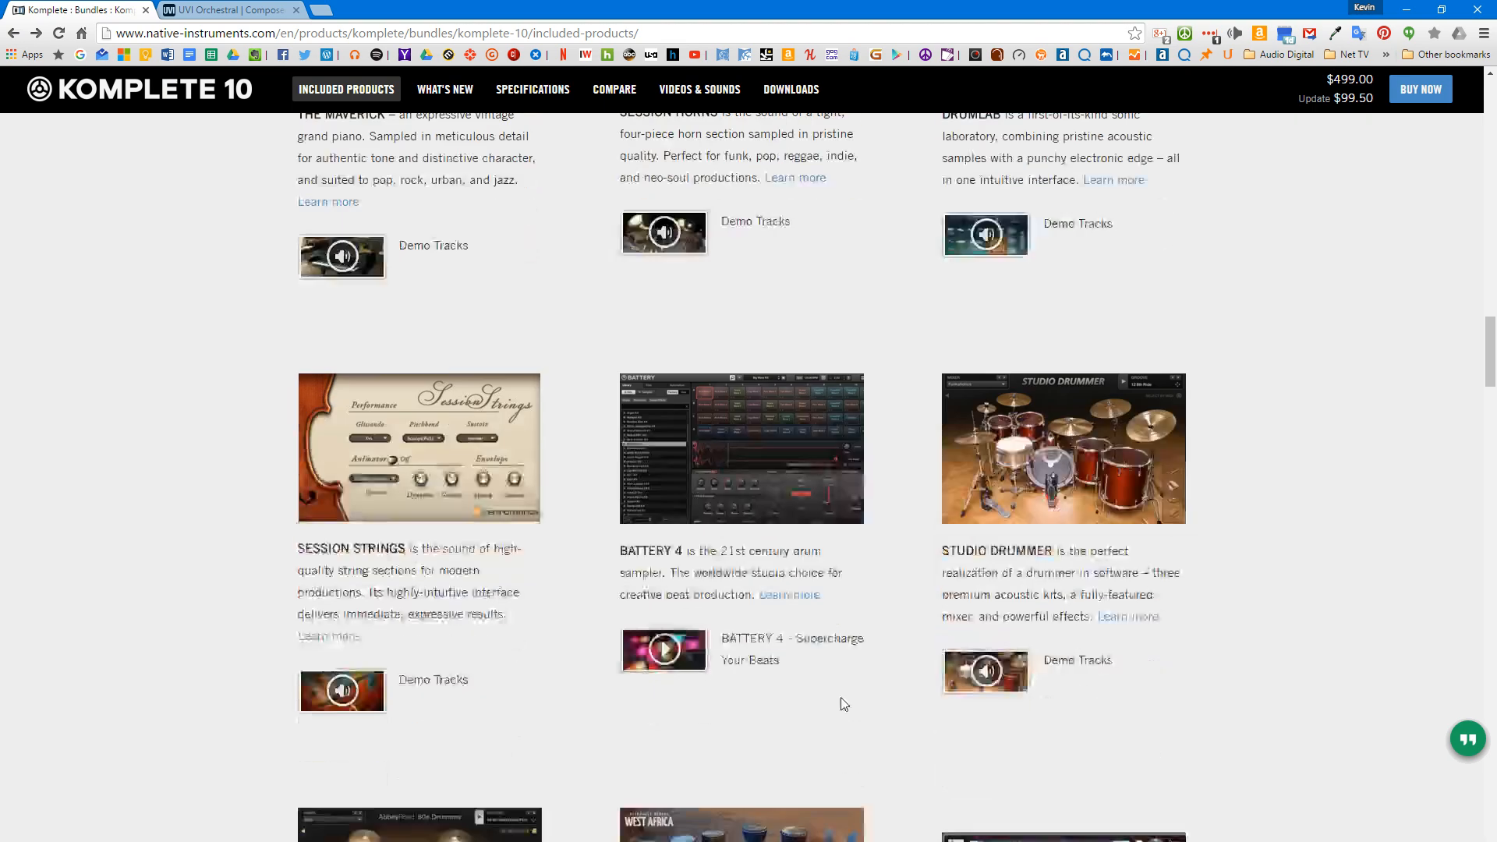
pyautogui.scroll(-4, 833, 680)
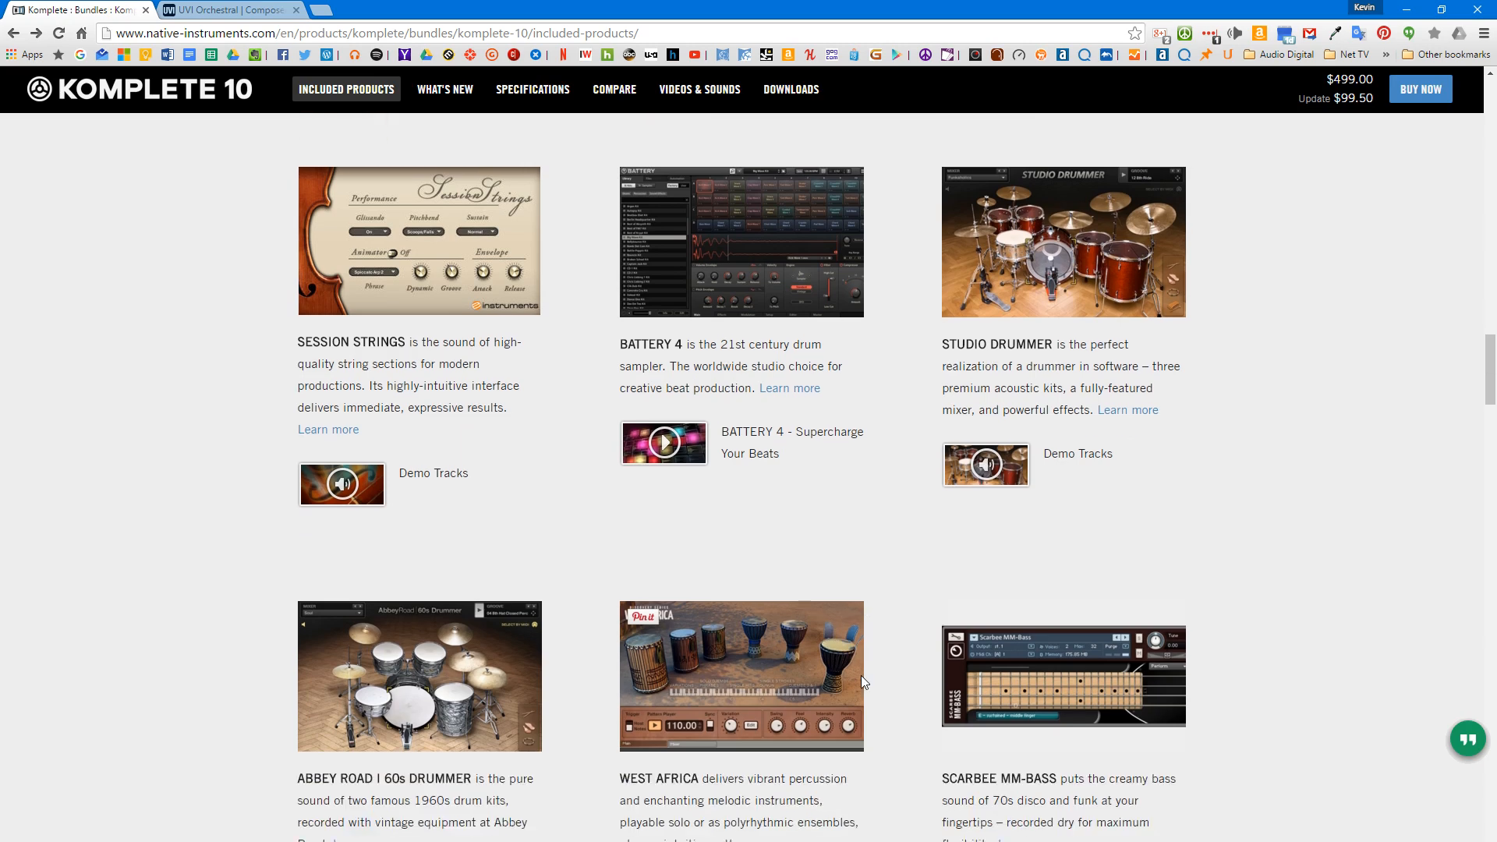
pyautogui.scroll(-3, 821, 679)
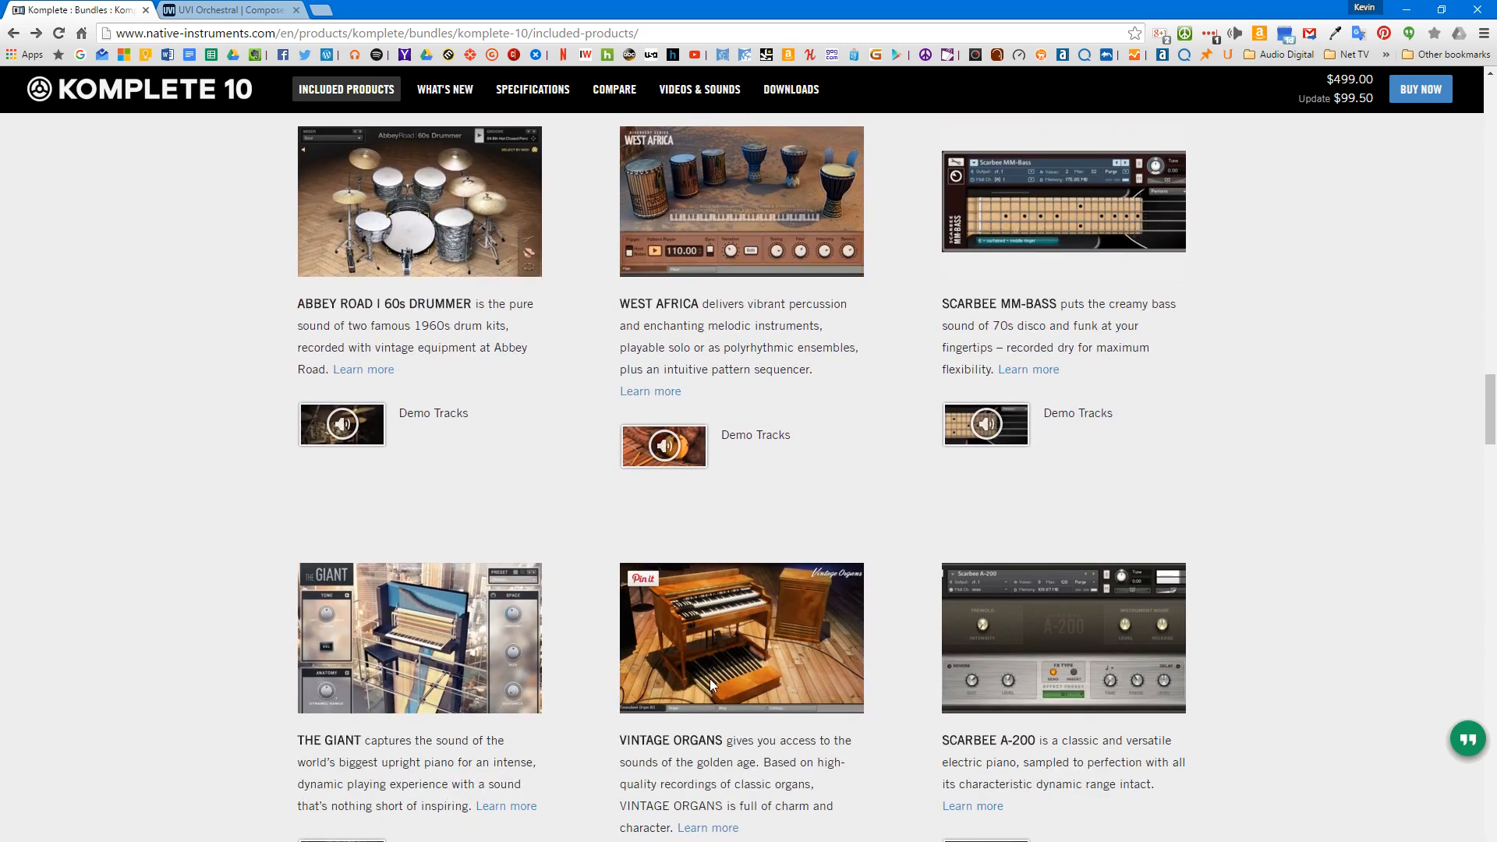
pyautogui.scroll(-2, 690, 687)
pyautogui.scroll(-4, 756, 676)
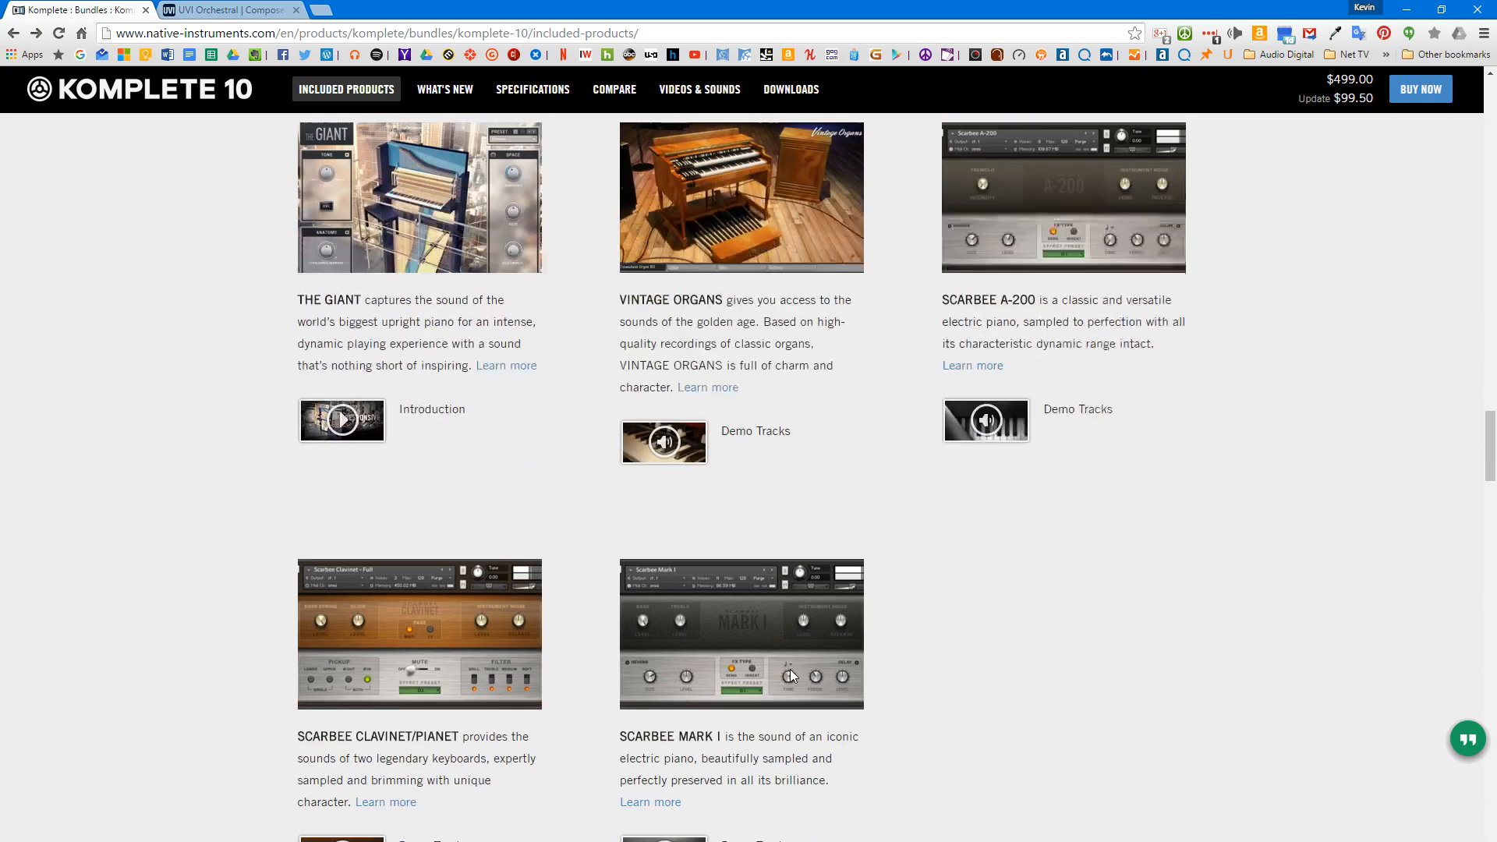
pyautogui.scroll(-6, 790, 675)
pyautogui.scroll(-5, 789, 677)
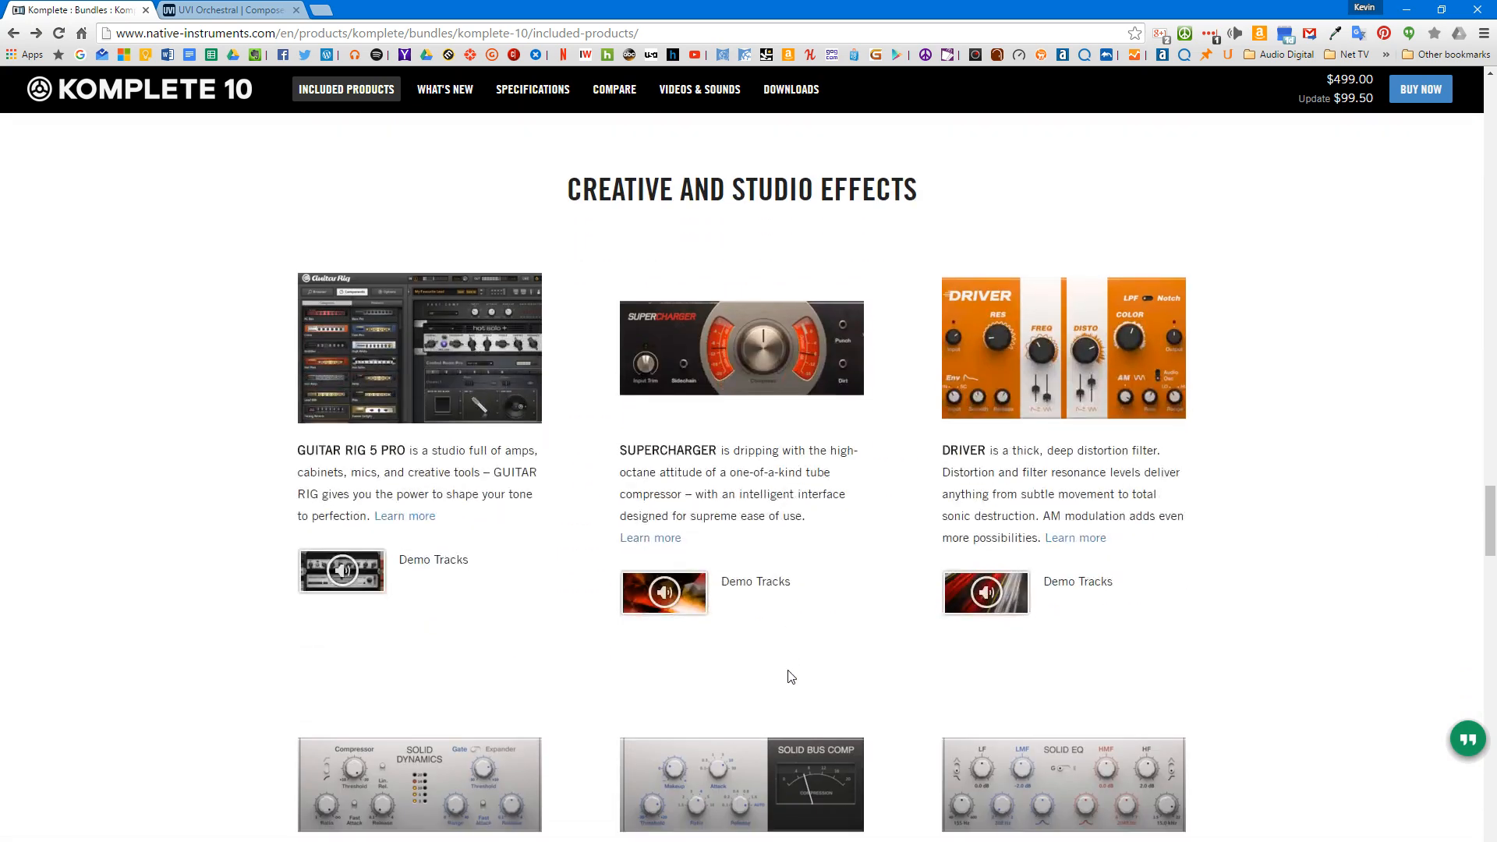
# Step: Return to the start of the included products and examine Komplete 10's Synthesized and Electronic instruments
pyautogui.scroll(-4, 790, 676)
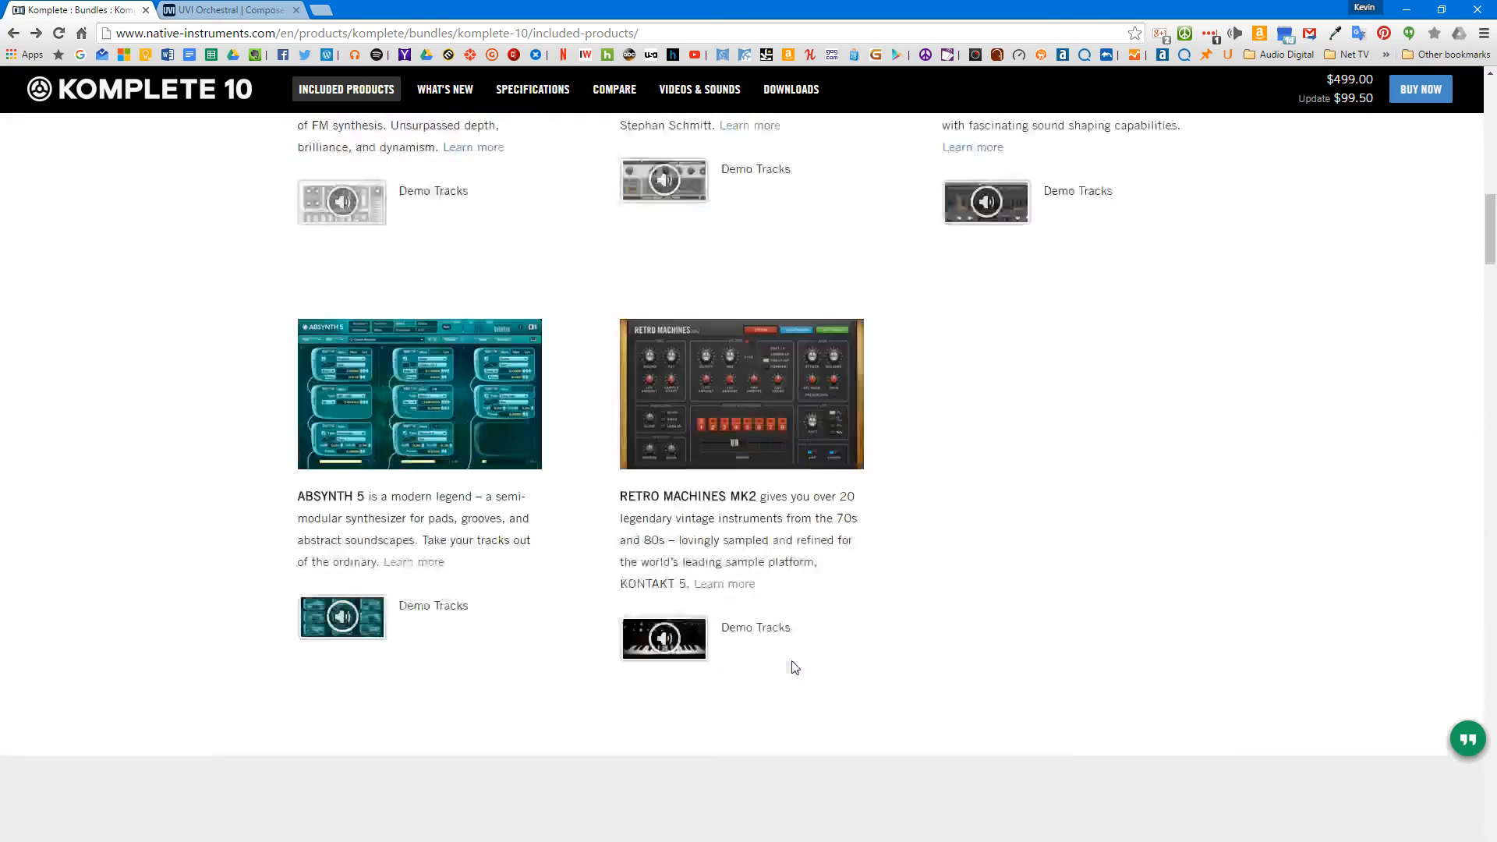
pyautogui.scroll(14, 791, 667)
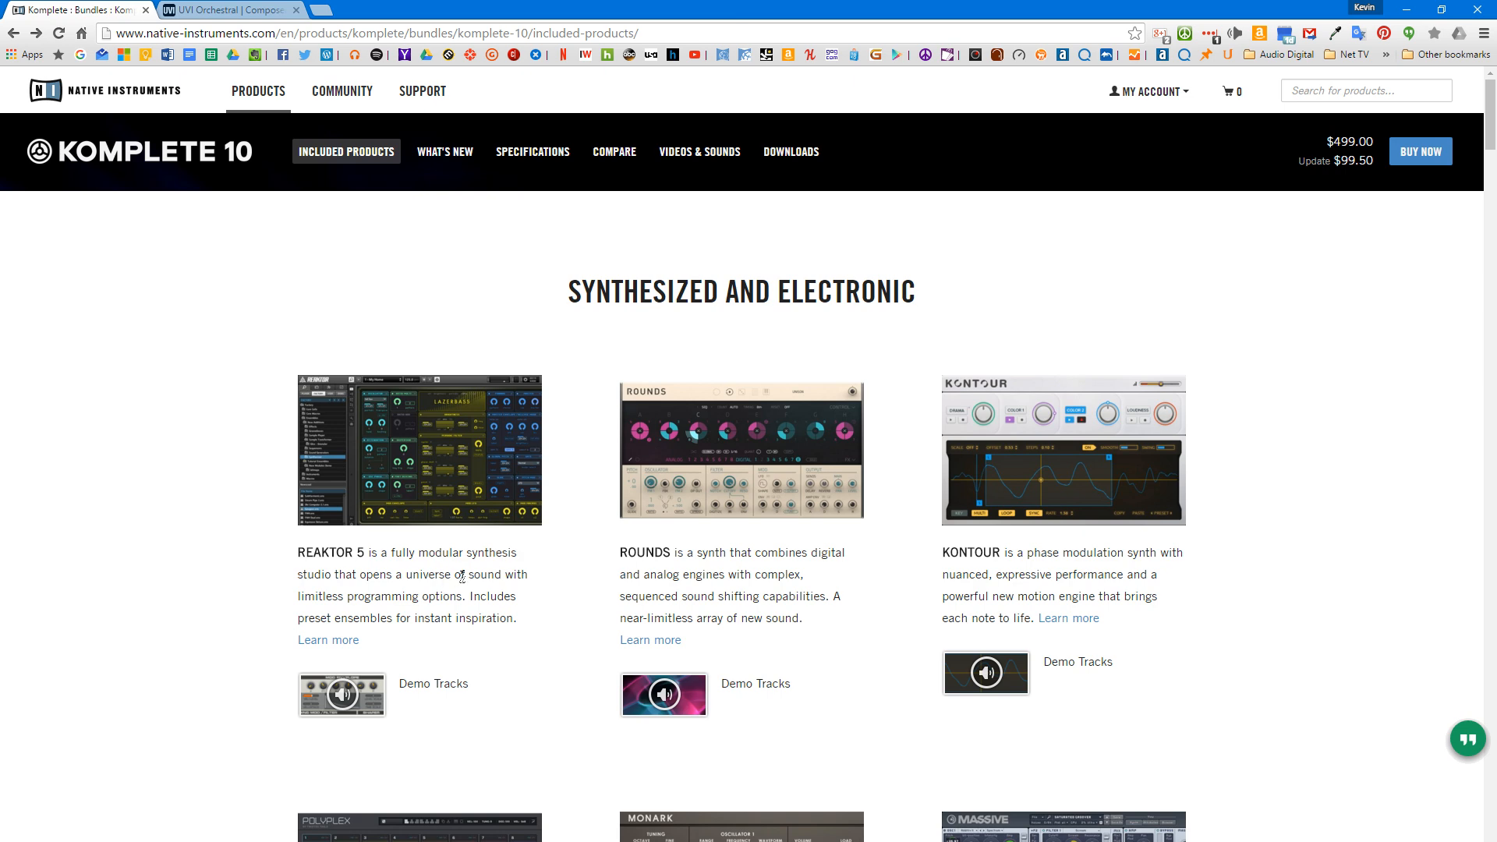
pyautogui.scroll(-1, 1004, 598)
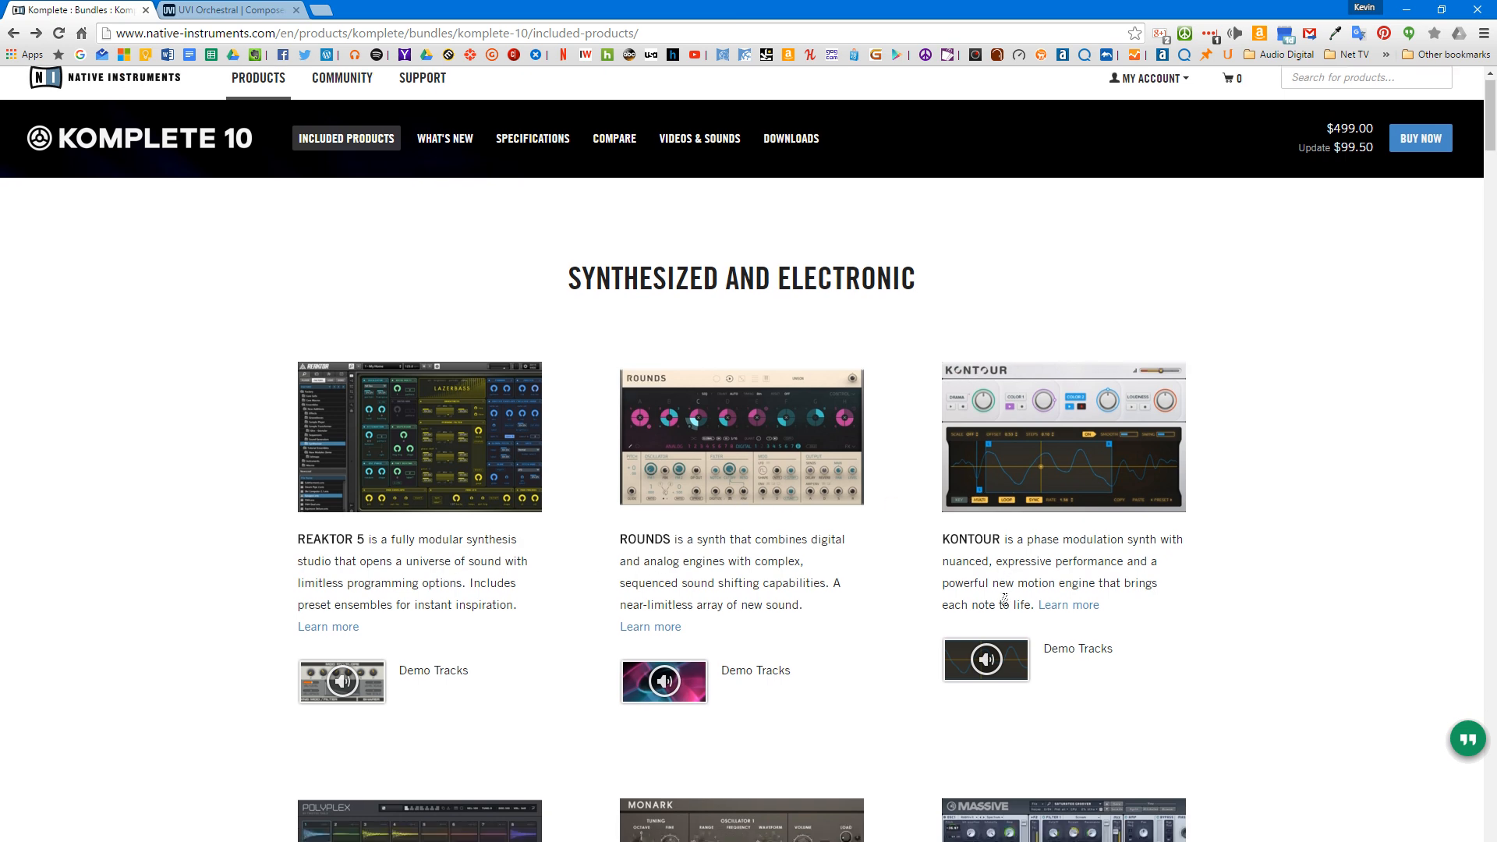
pyautogui.scroll(-5, 1004, 599)
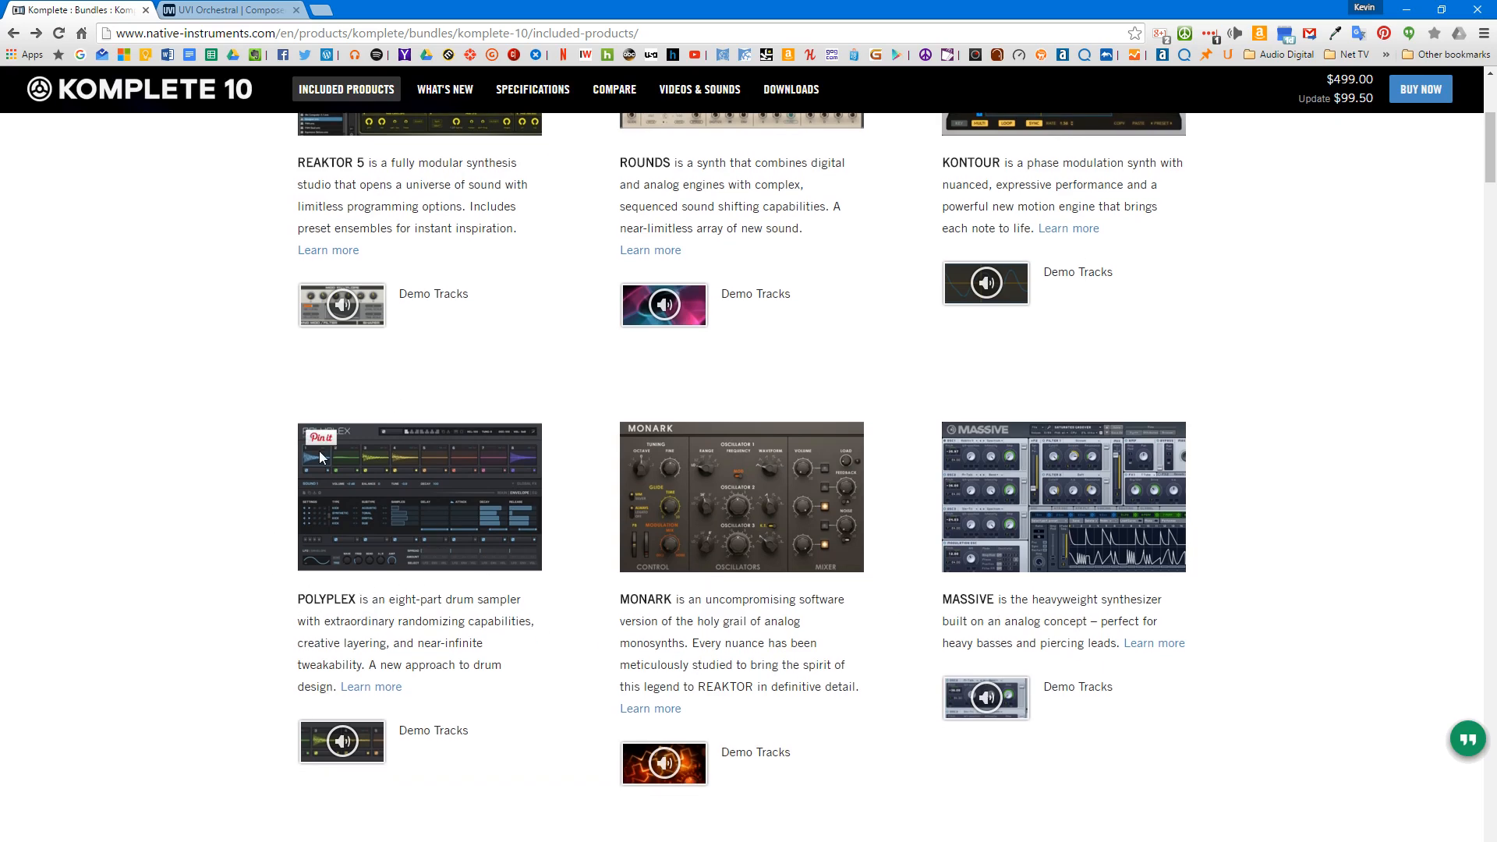
pyautogui.scroll(-3, 749, 635)
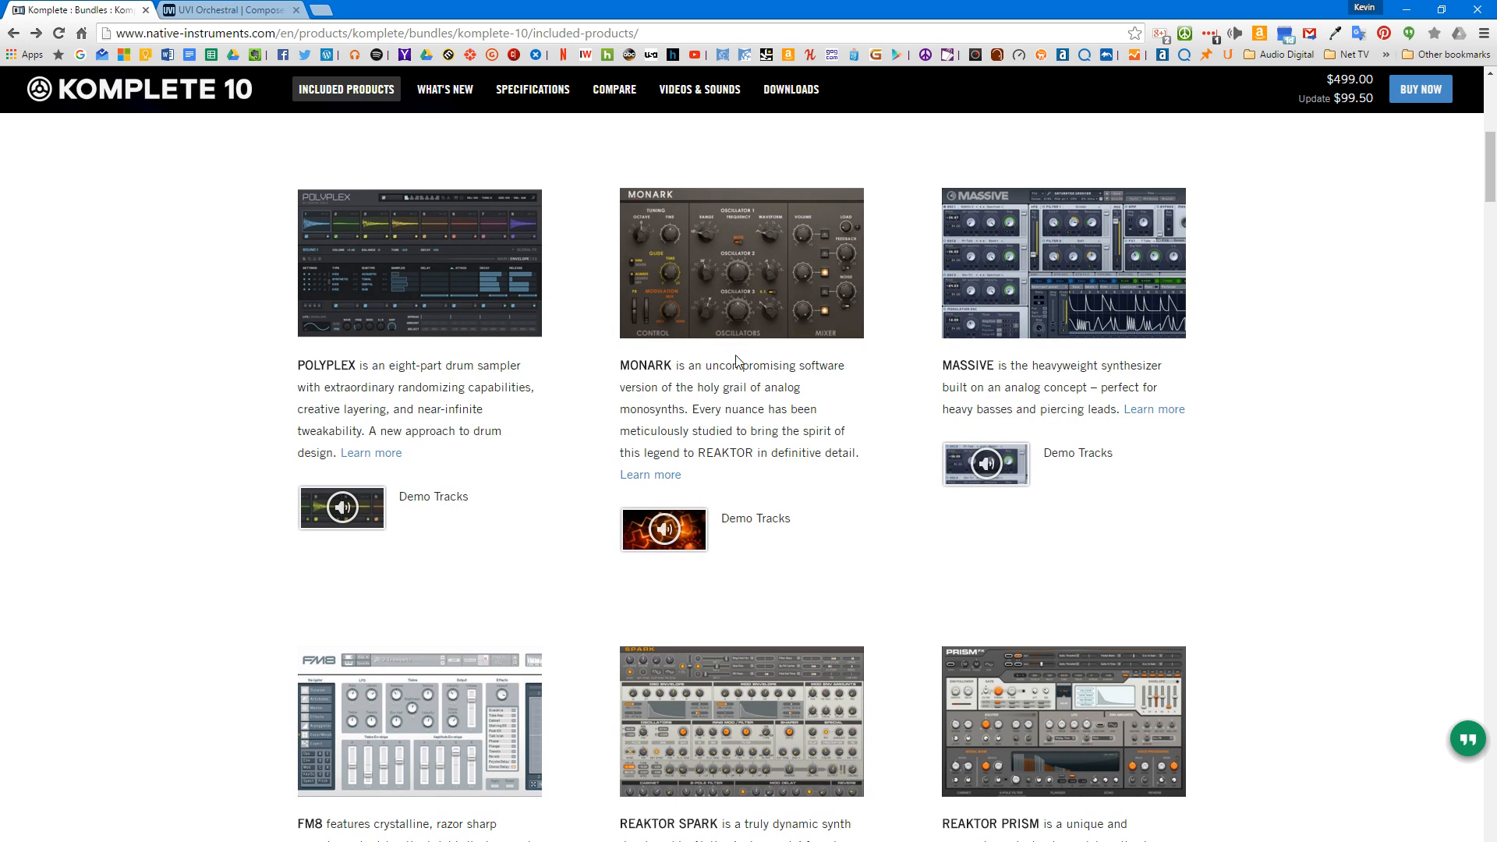
pyautogui.scroll(-2, 456, 672)
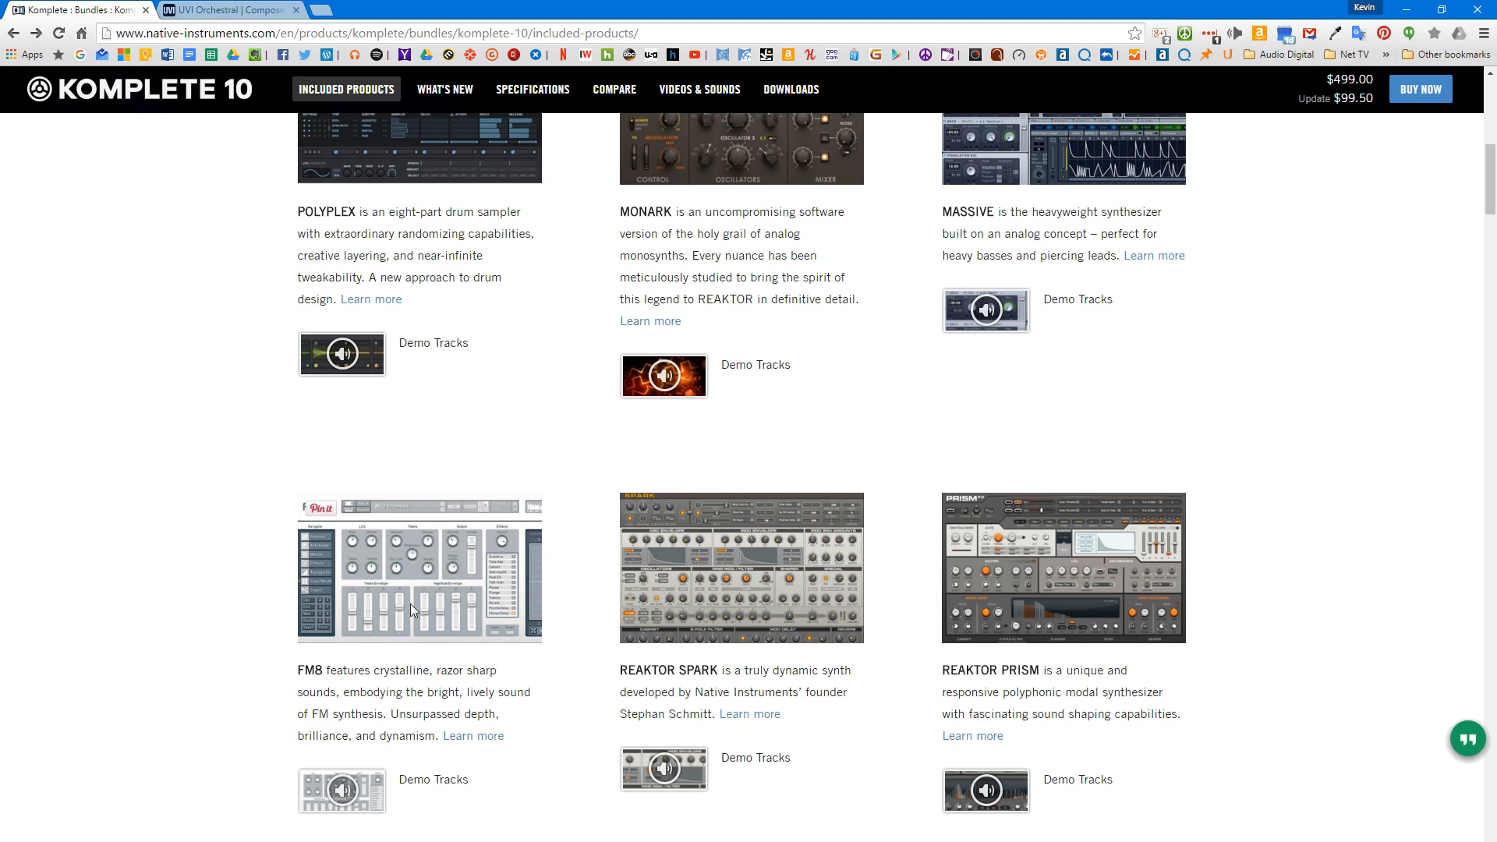
pyautogui.scroll(1, 410, 603)
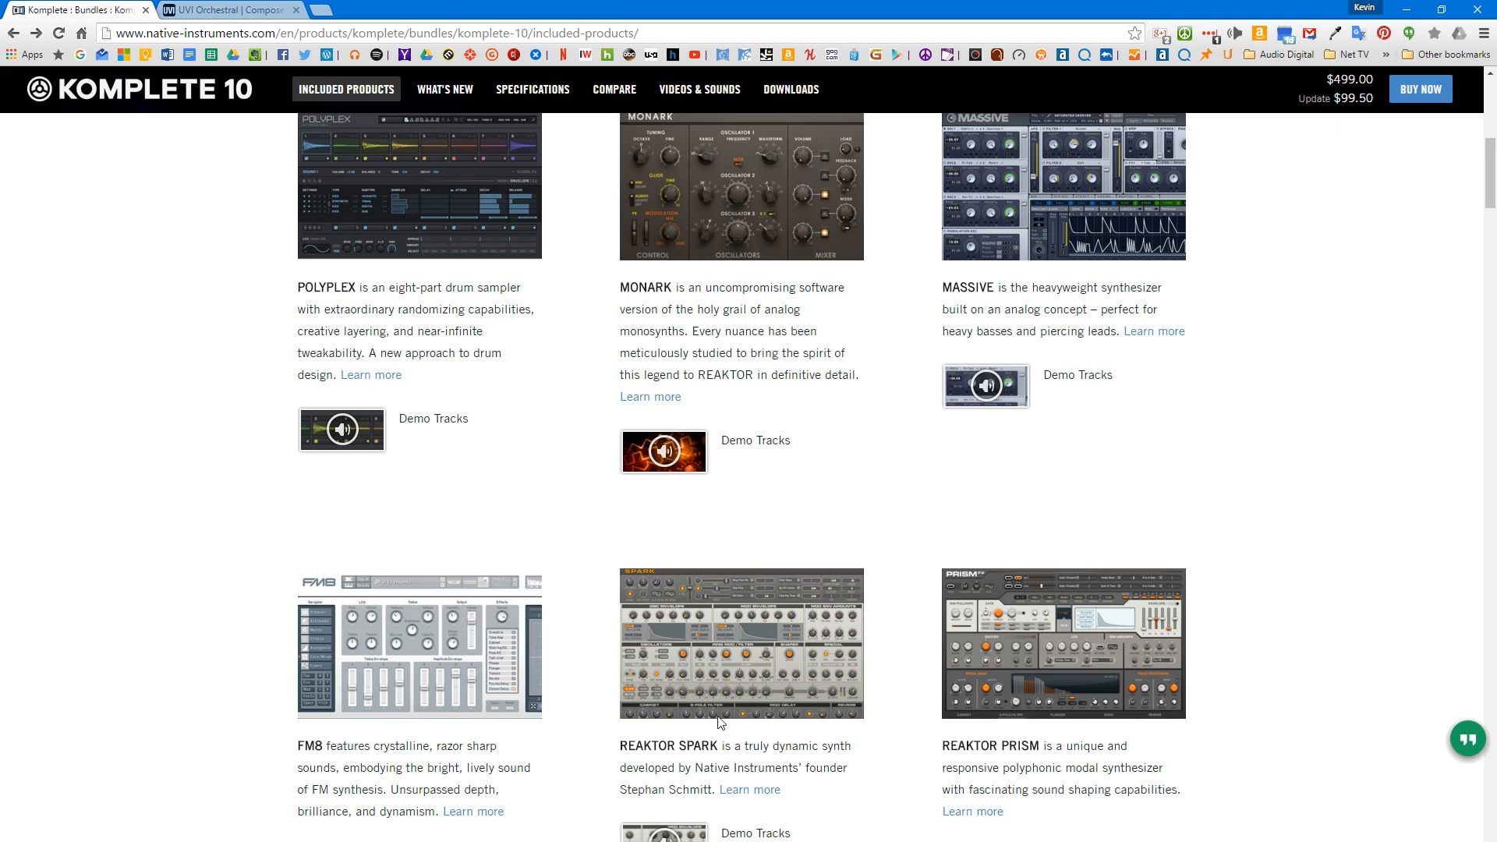
pyautogui.scroll(-6, 746, 701)
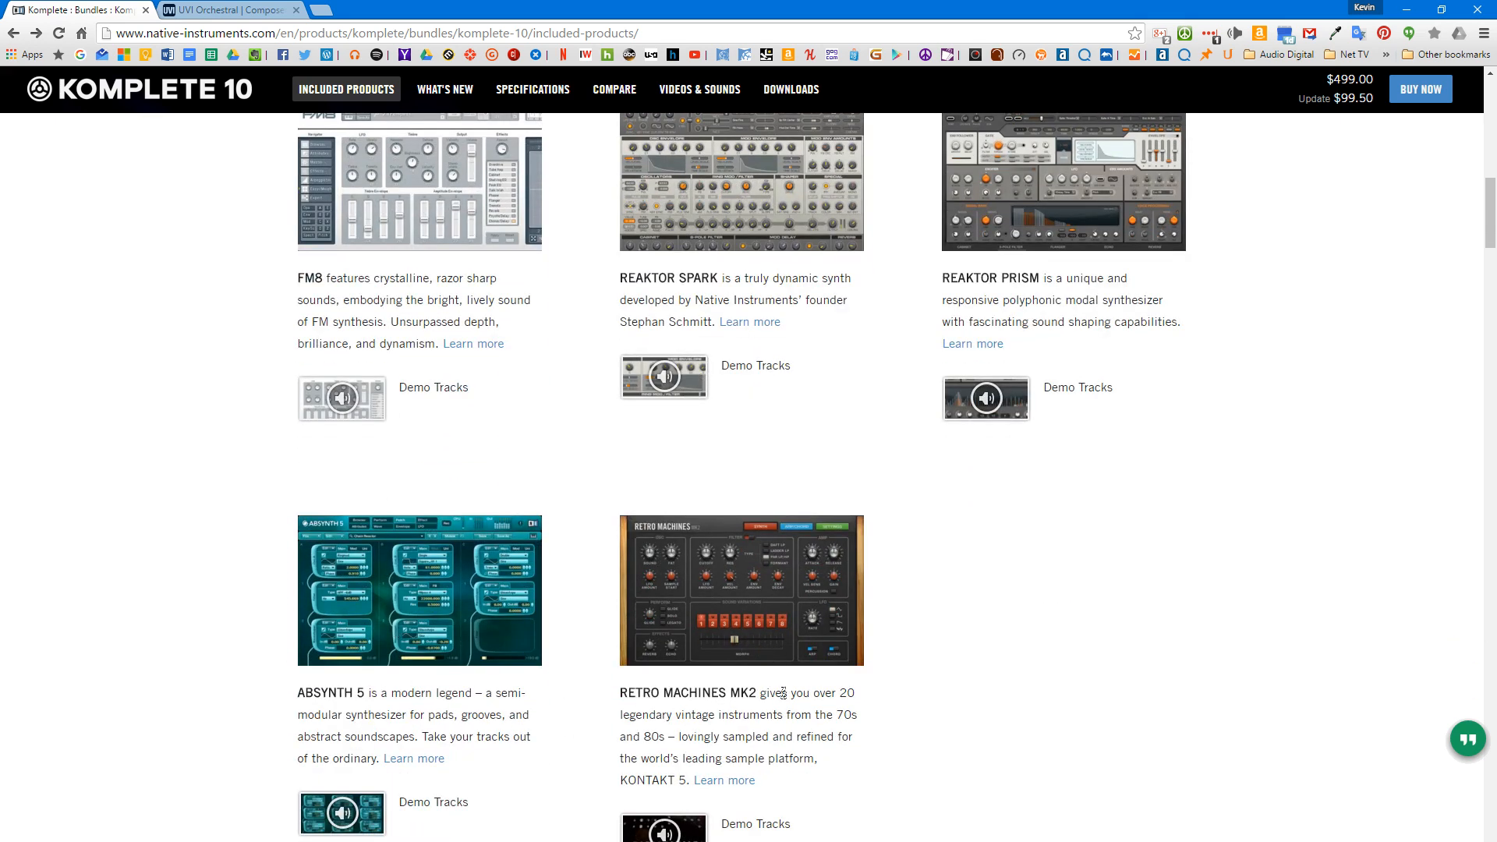
pyautogui.scroll(-5, 783, 693)
pyautogui.scroll(-5, 779, 601)
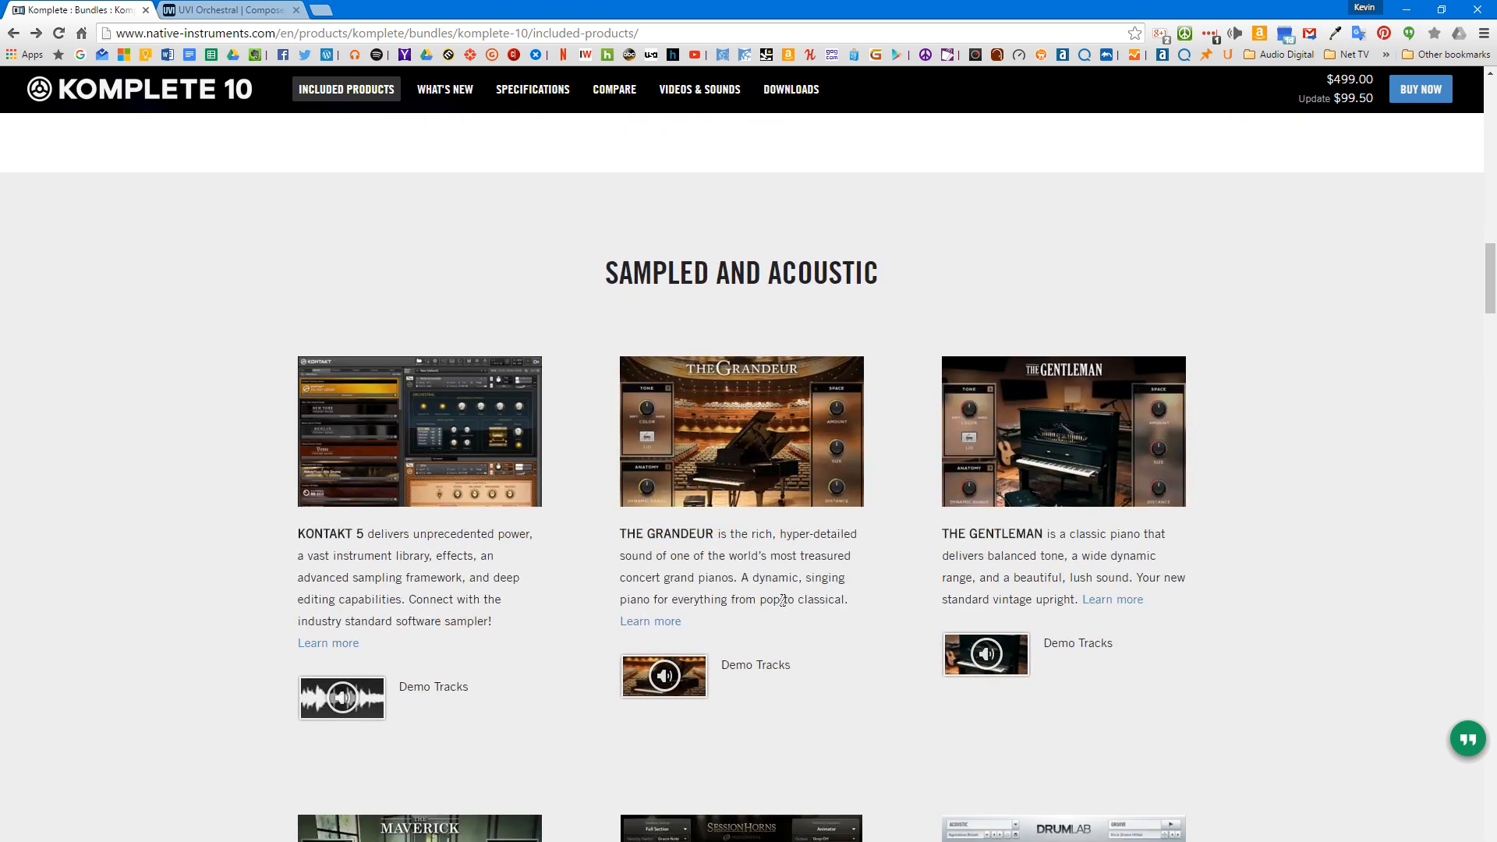
# Step: Return to the start of Komplete 10's included products and bring up the UVI Orchestral browser tab
pyautogui.scroll(20, 782, 600)
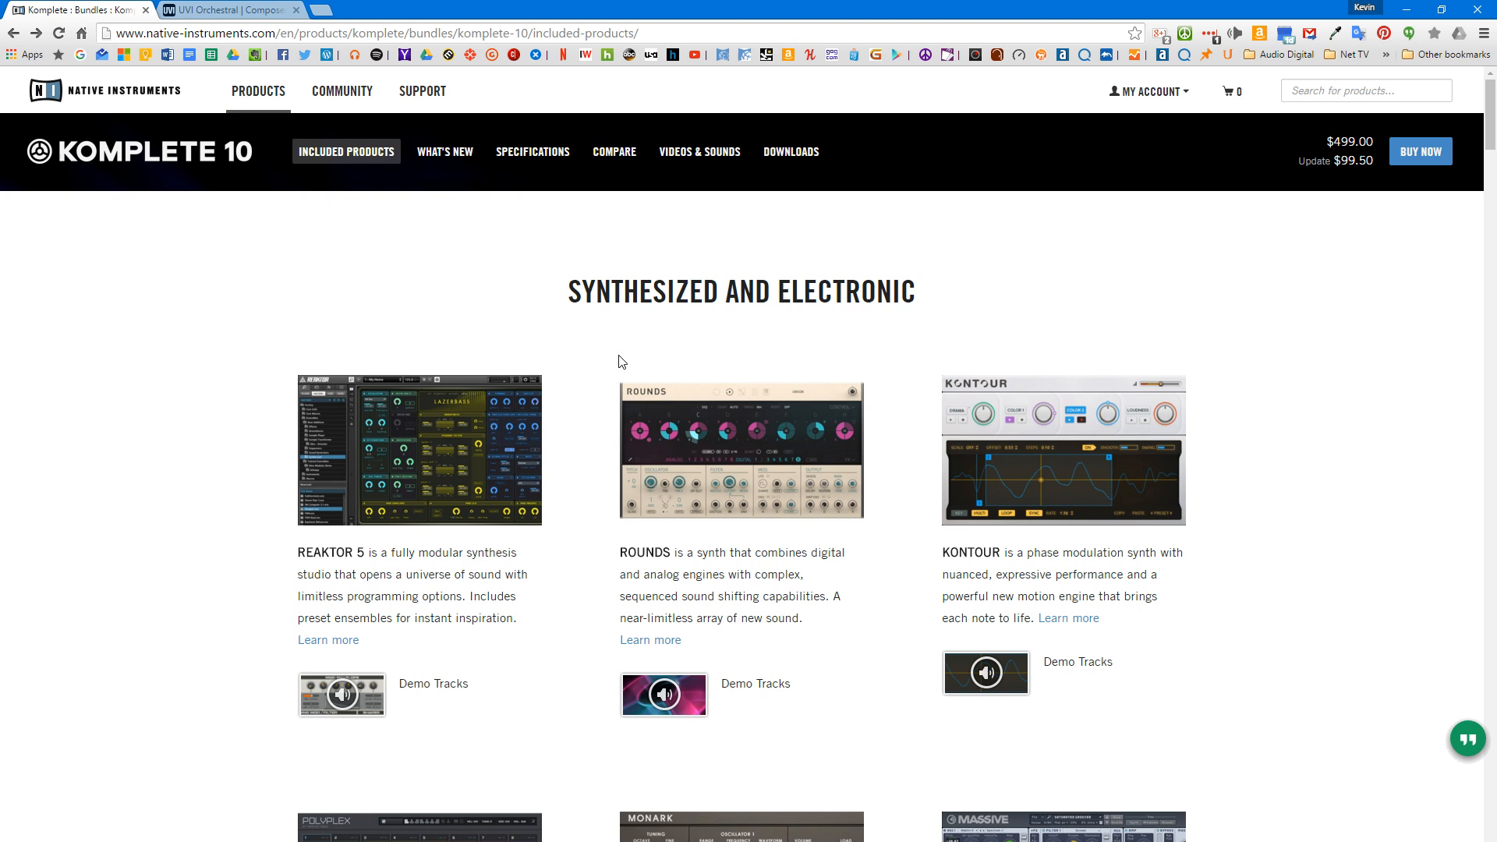
pyautogui.click(360, 162)
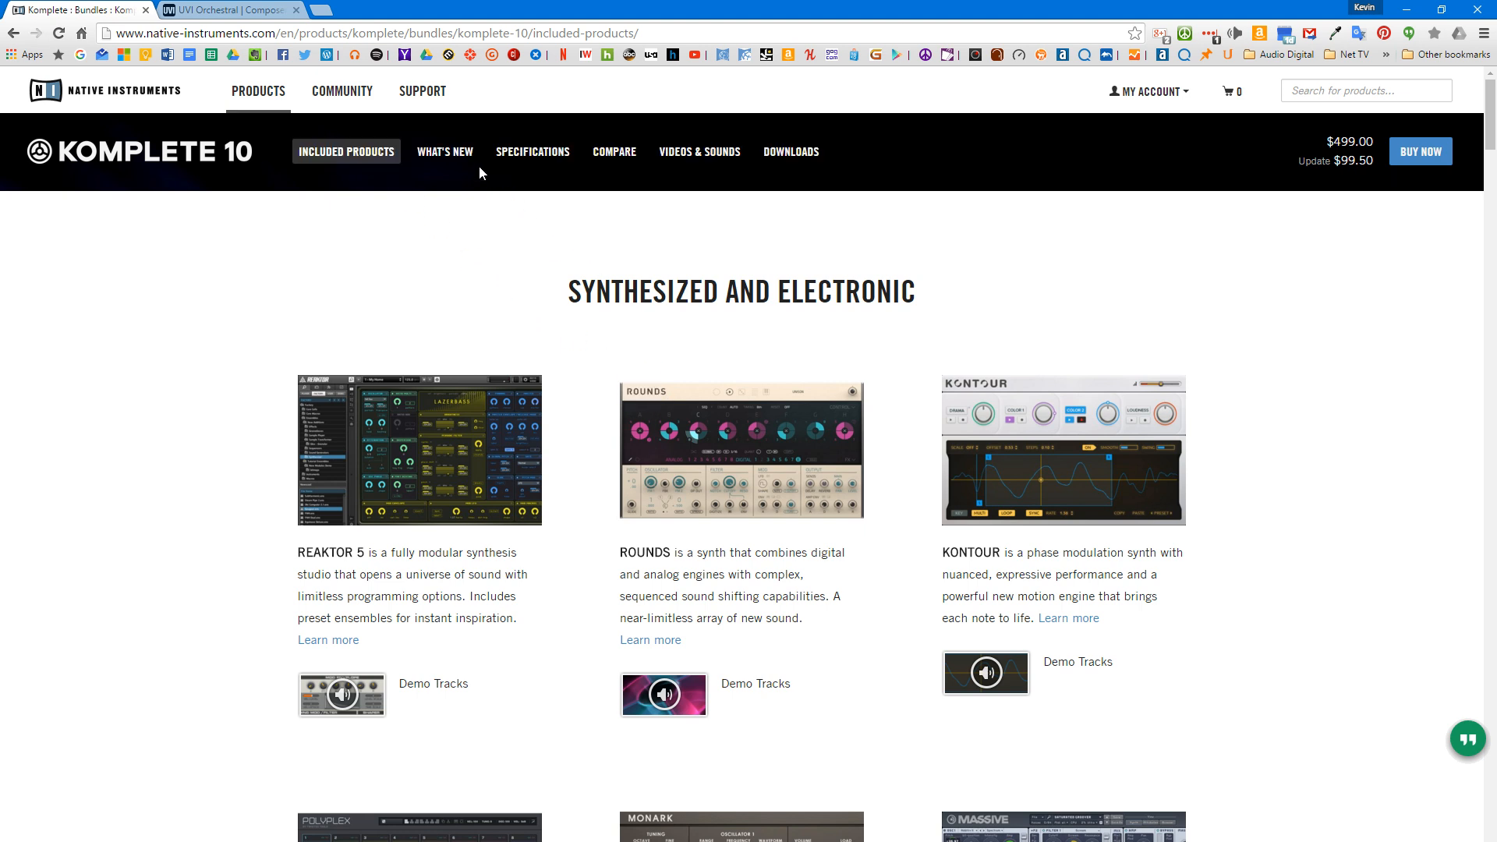
pyautogui.click(232, 10)
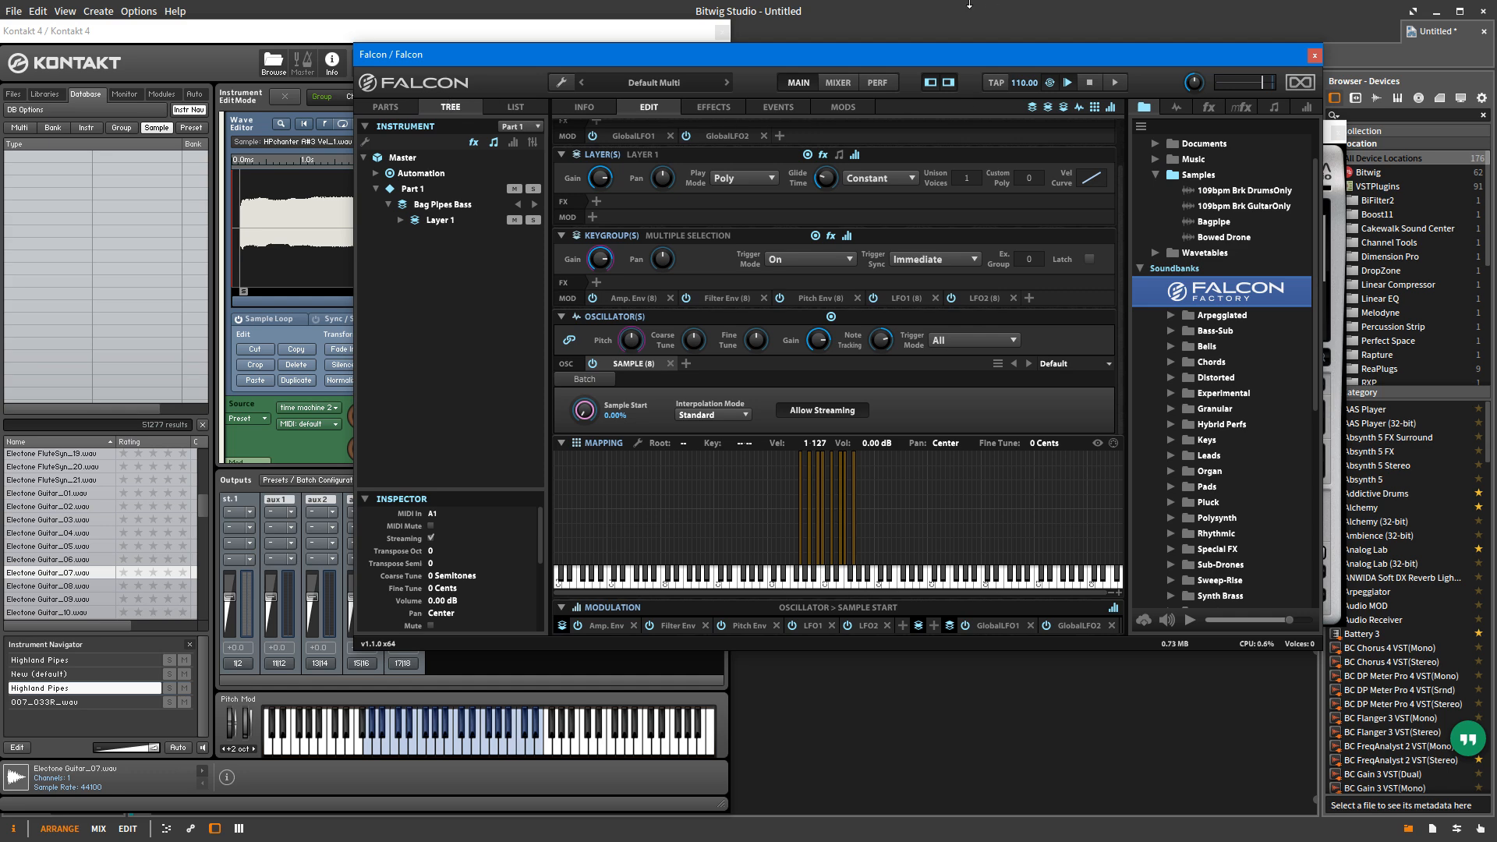
# Step: In Falcon, load the A Street Light preset from the Factory soundbank's Chords folder and show its macro controls
pyautogui.scroll(1, 1045, 421)
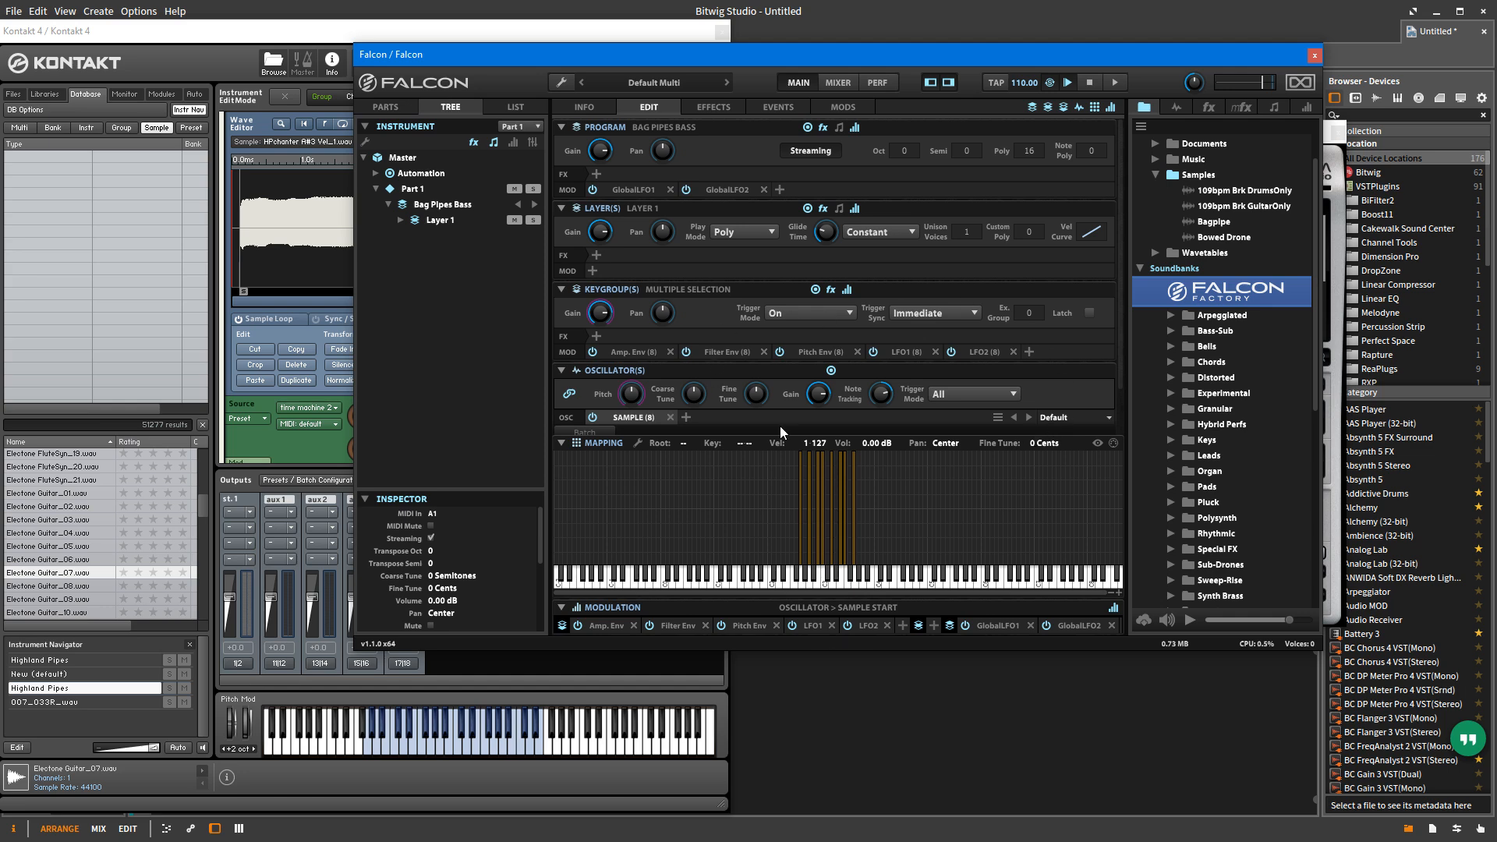
pyautogui.scroll(1, 1145, 399)
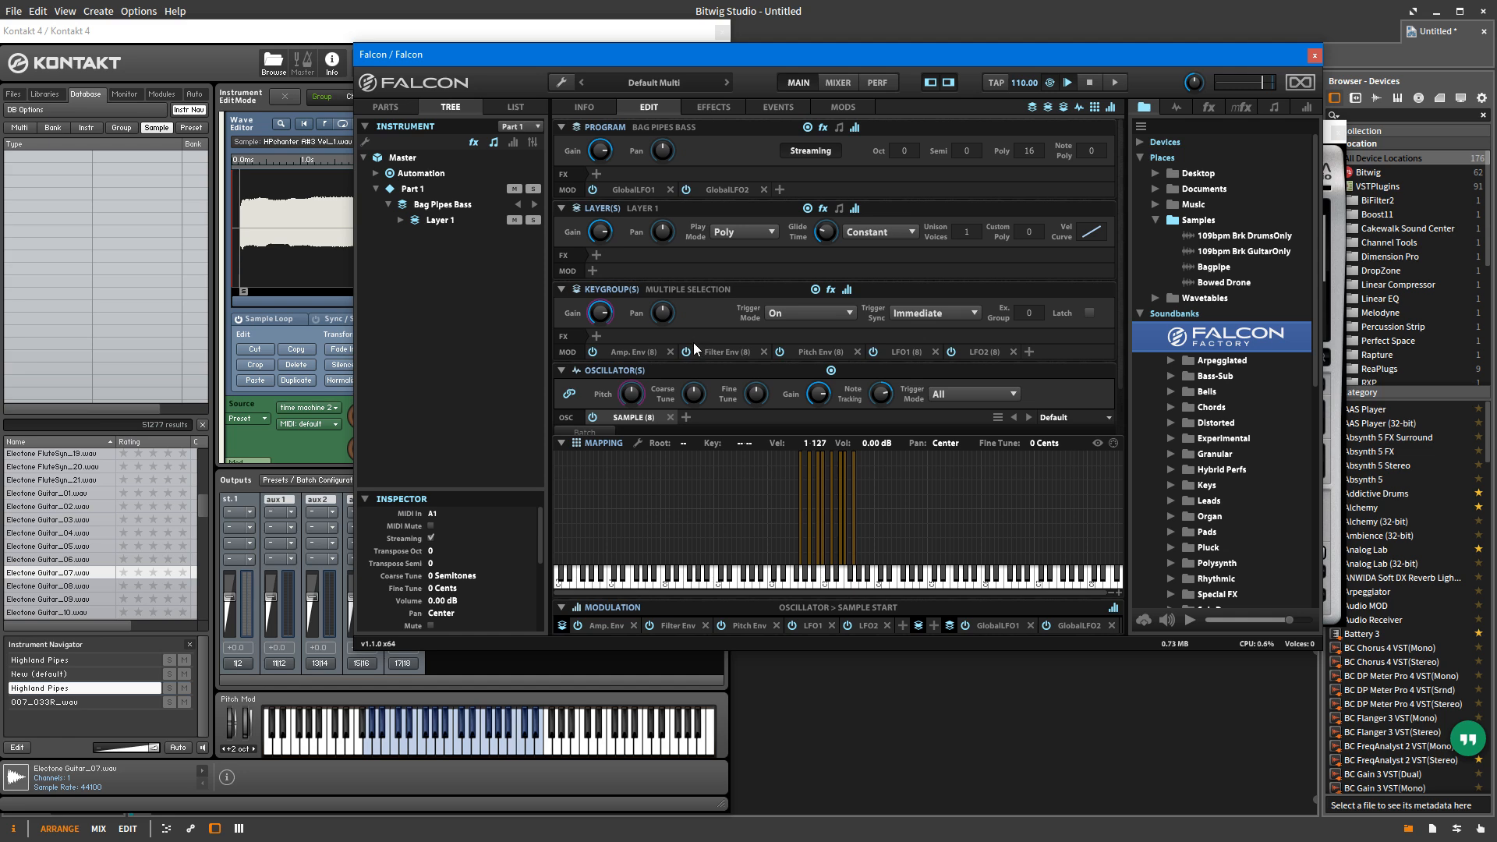
pyautogui.click(1171, 406)
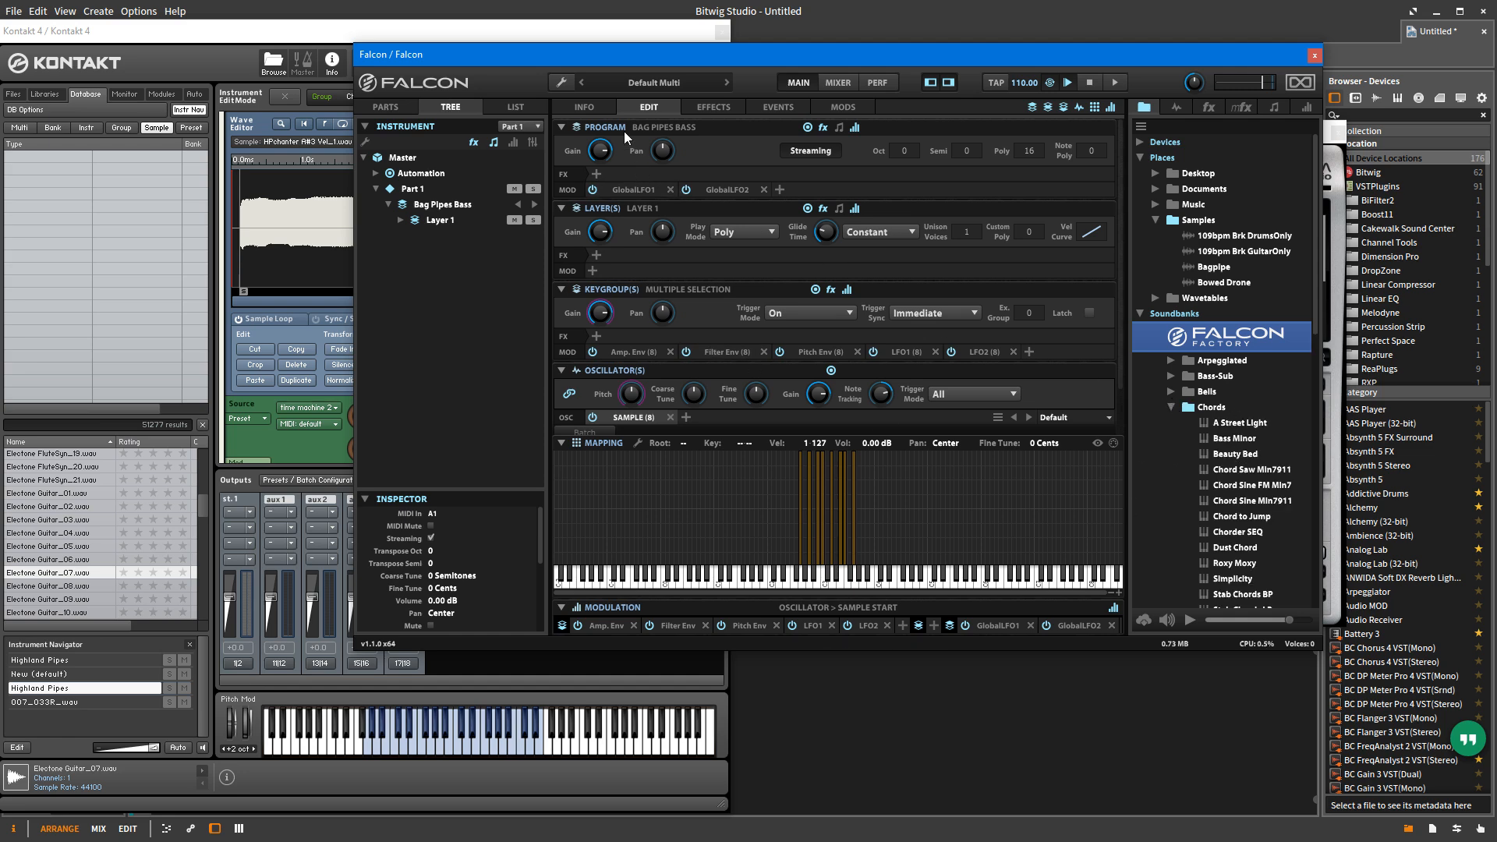
pyautogui.click(587, 107)
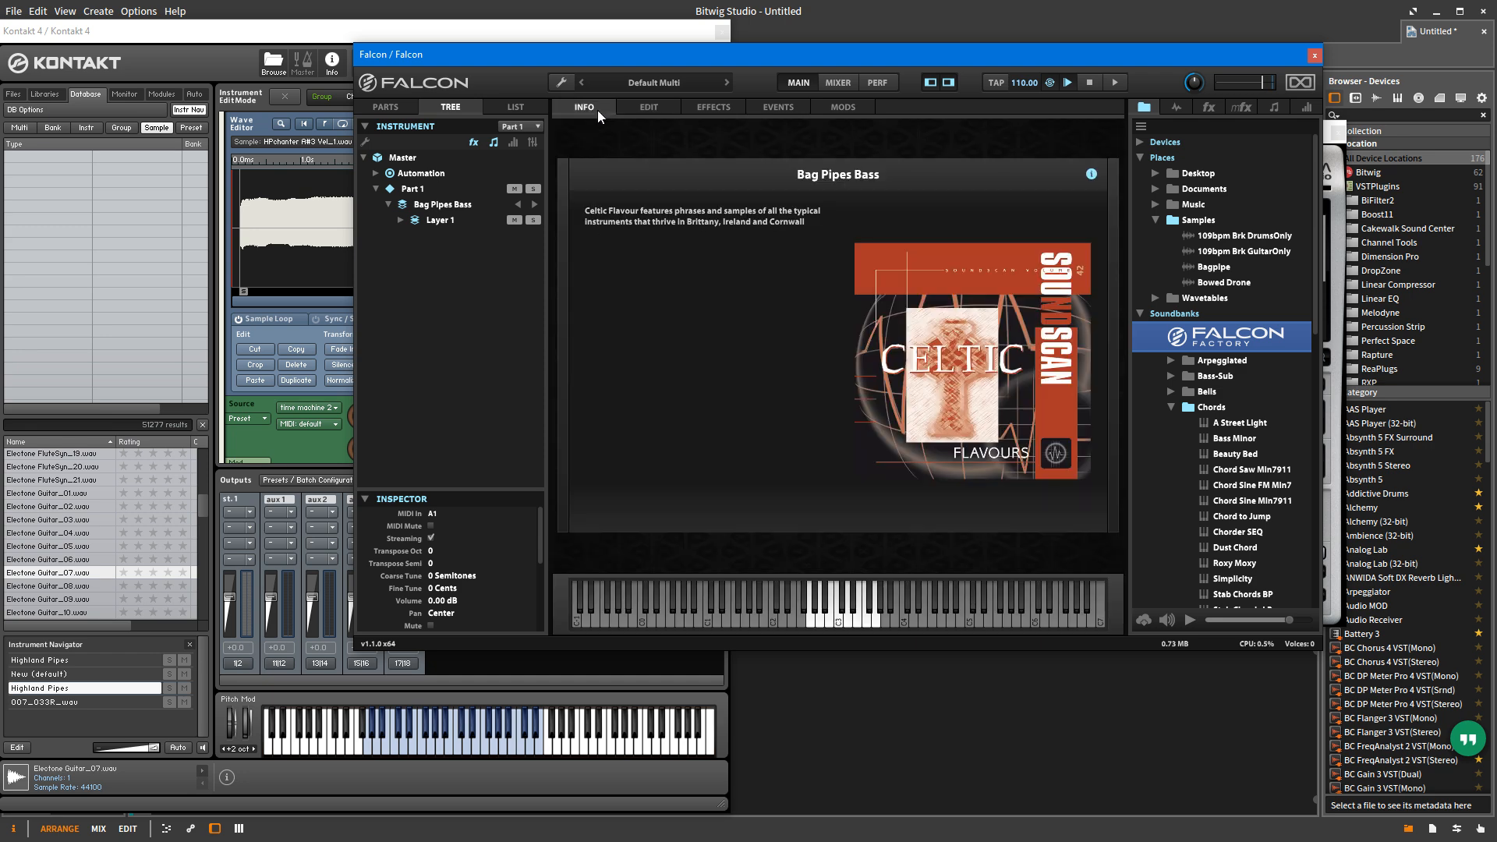
pyautogui.doubleClick(1231, 423)
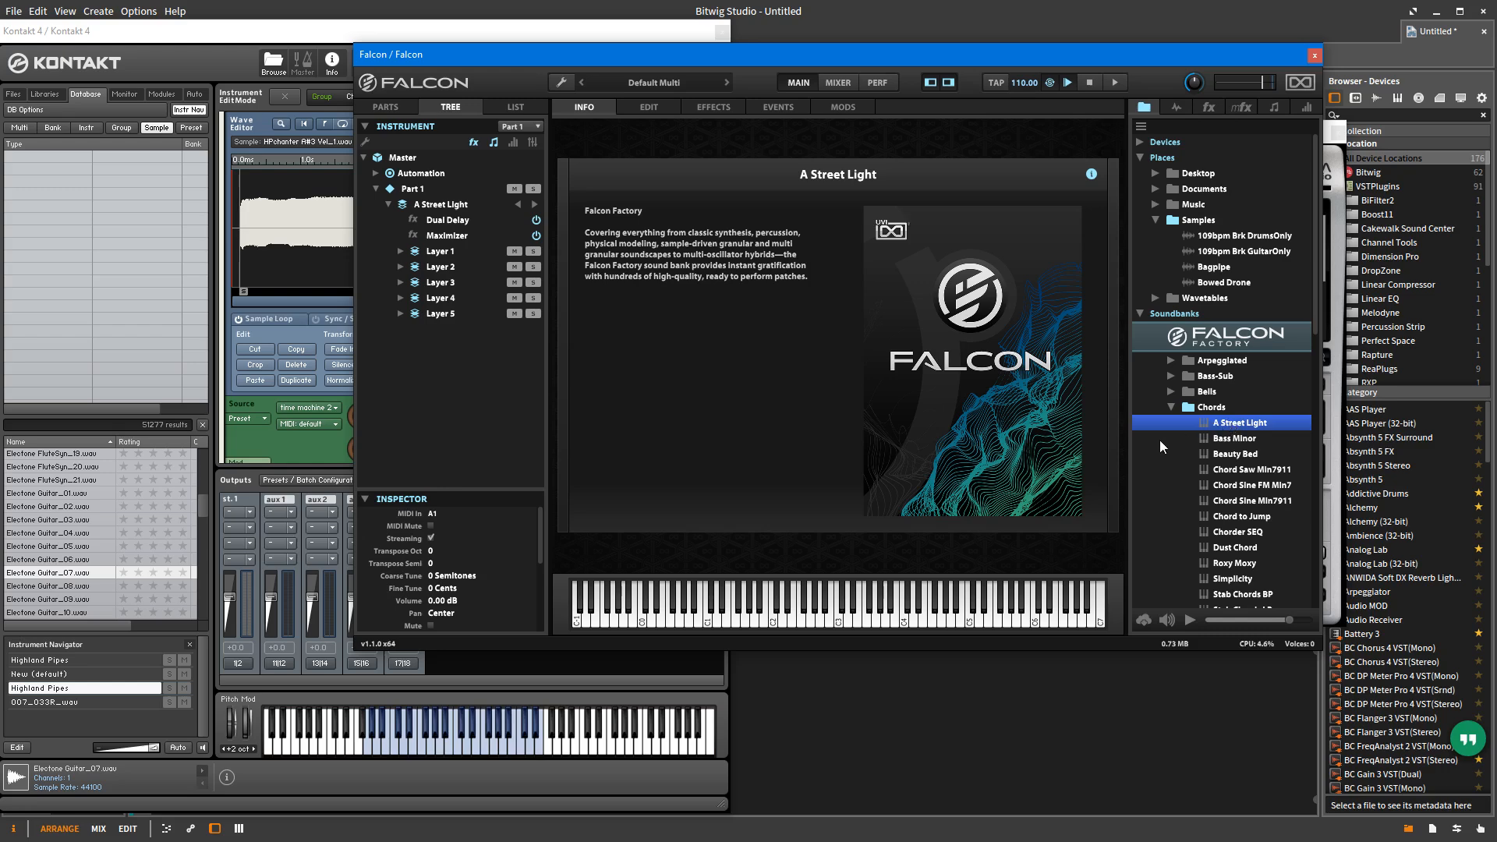
pyautogui.click(1091, 174)
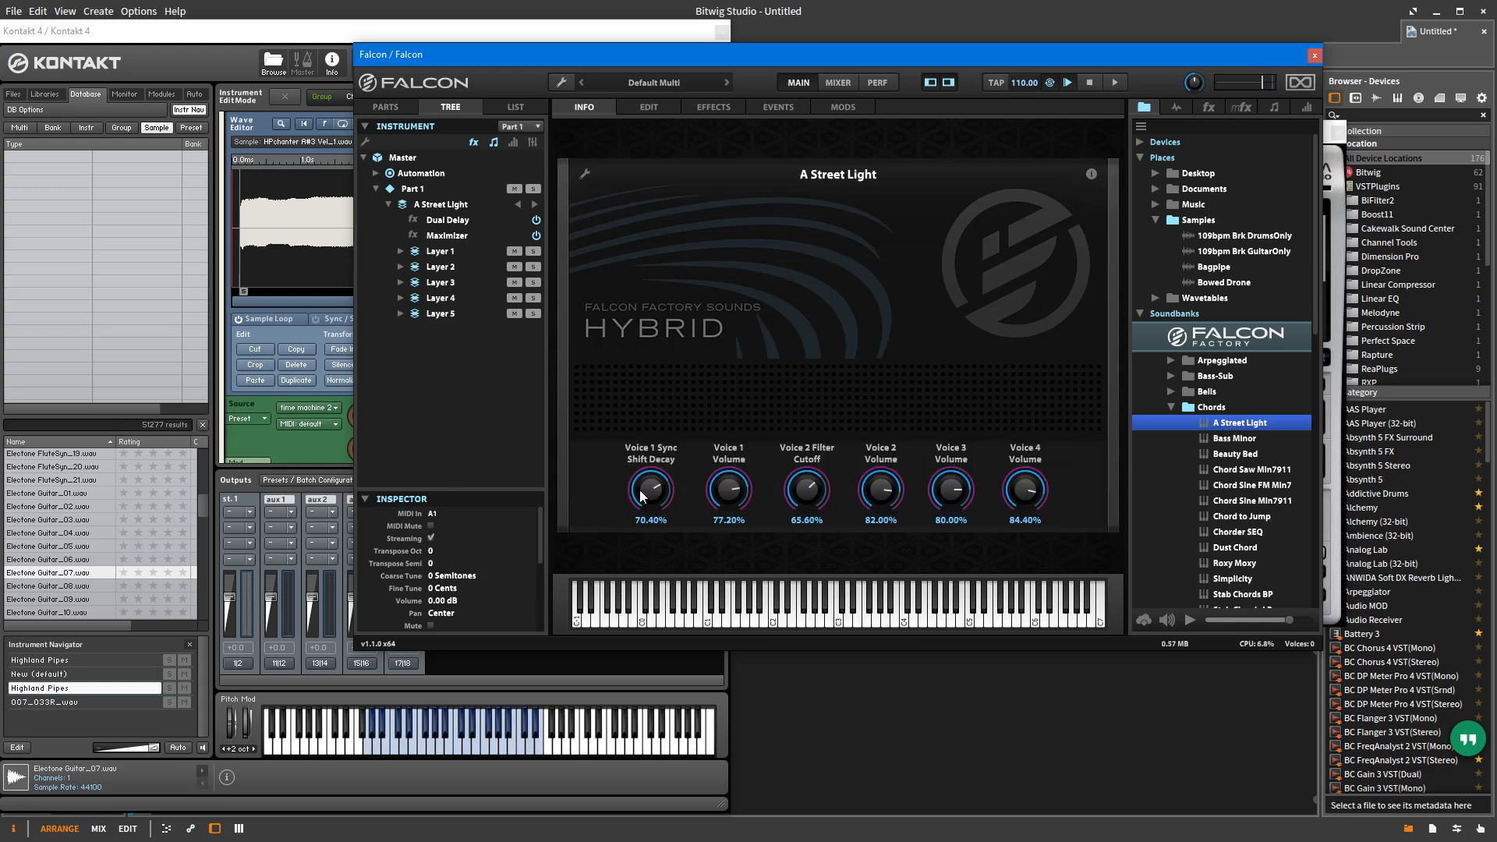
# Step: Set A Street Light's Voice 1 Sync Shift Decay to 78%, Voice 1 Volume to 29.6% and Voice 2 Filter Cutoff to 70%
pyautogui.moveTo(649, 485); pyautogui.dragTo(656, 530)
pyautogui.moveTo(729, 496); pyautogui.dragTo(806, 484)
pyautogui.moveTo(653, 484); pyautogui.dragTo(653, 474)
pyautogui.click(721, 31)
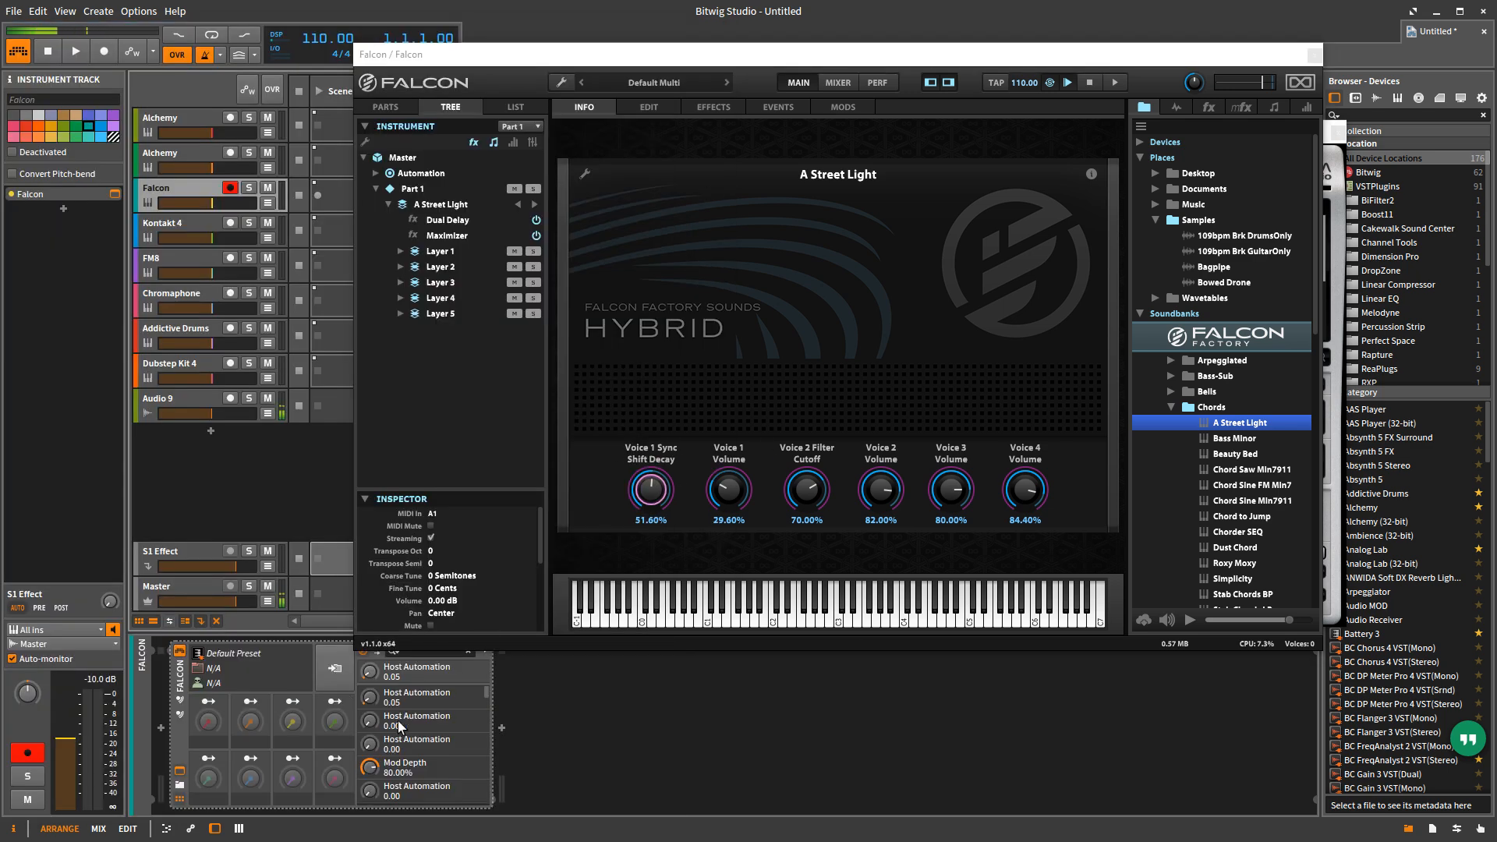
pyautogui.moveTo(650, 491); pyautogui.dragTo(657, 453)
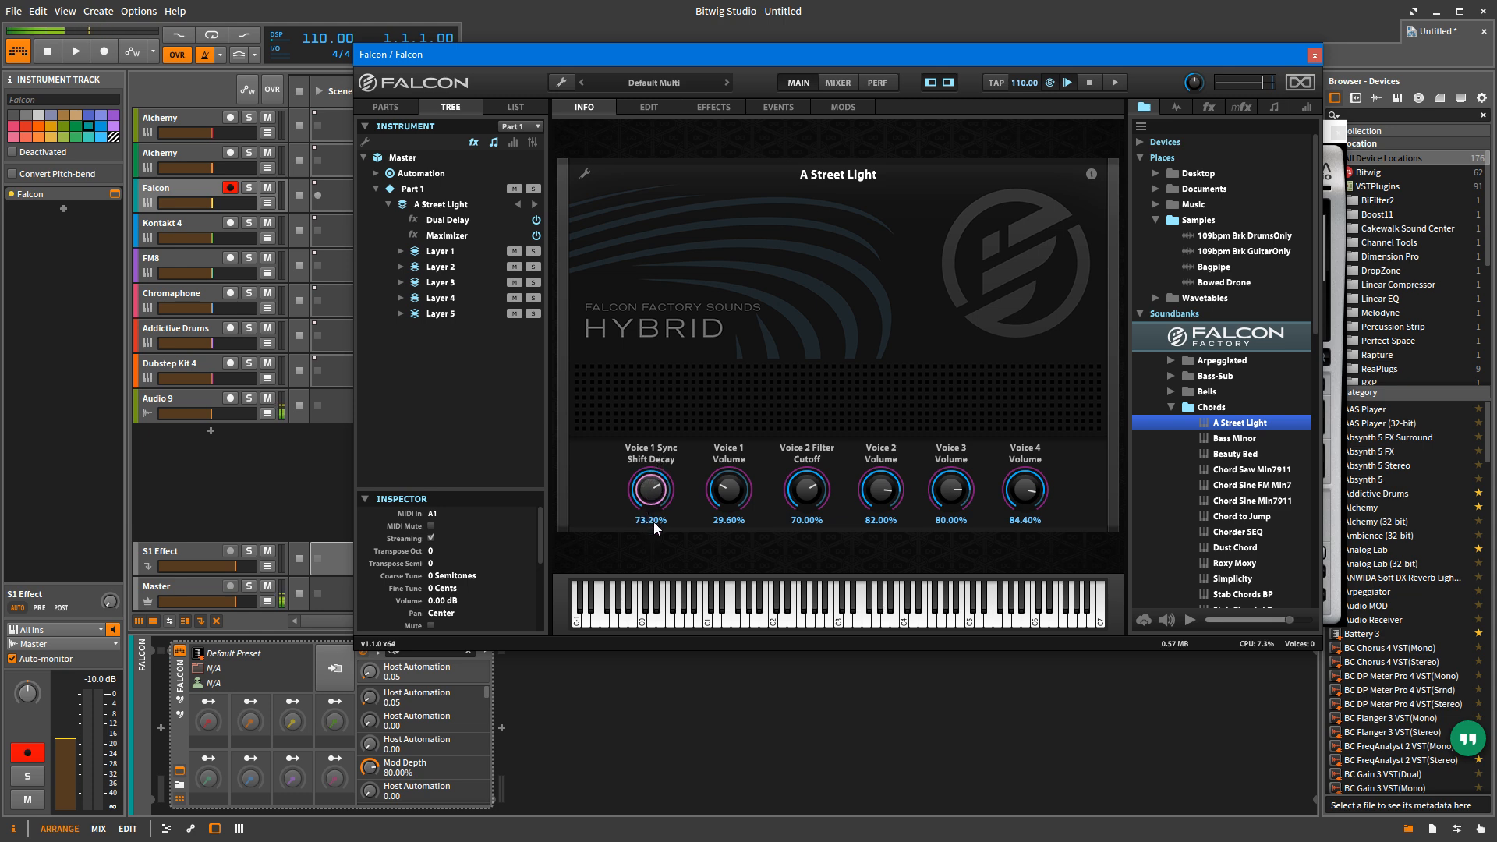
pyautogui.moveTo(658, 563); pyautogui.dragTo(663, 473)
# Step: Assign Voice 1 Sync Shift Decay to Host Automation 1 and turn the control down to 56.4%
pyautogui.rightClick(649, 486)
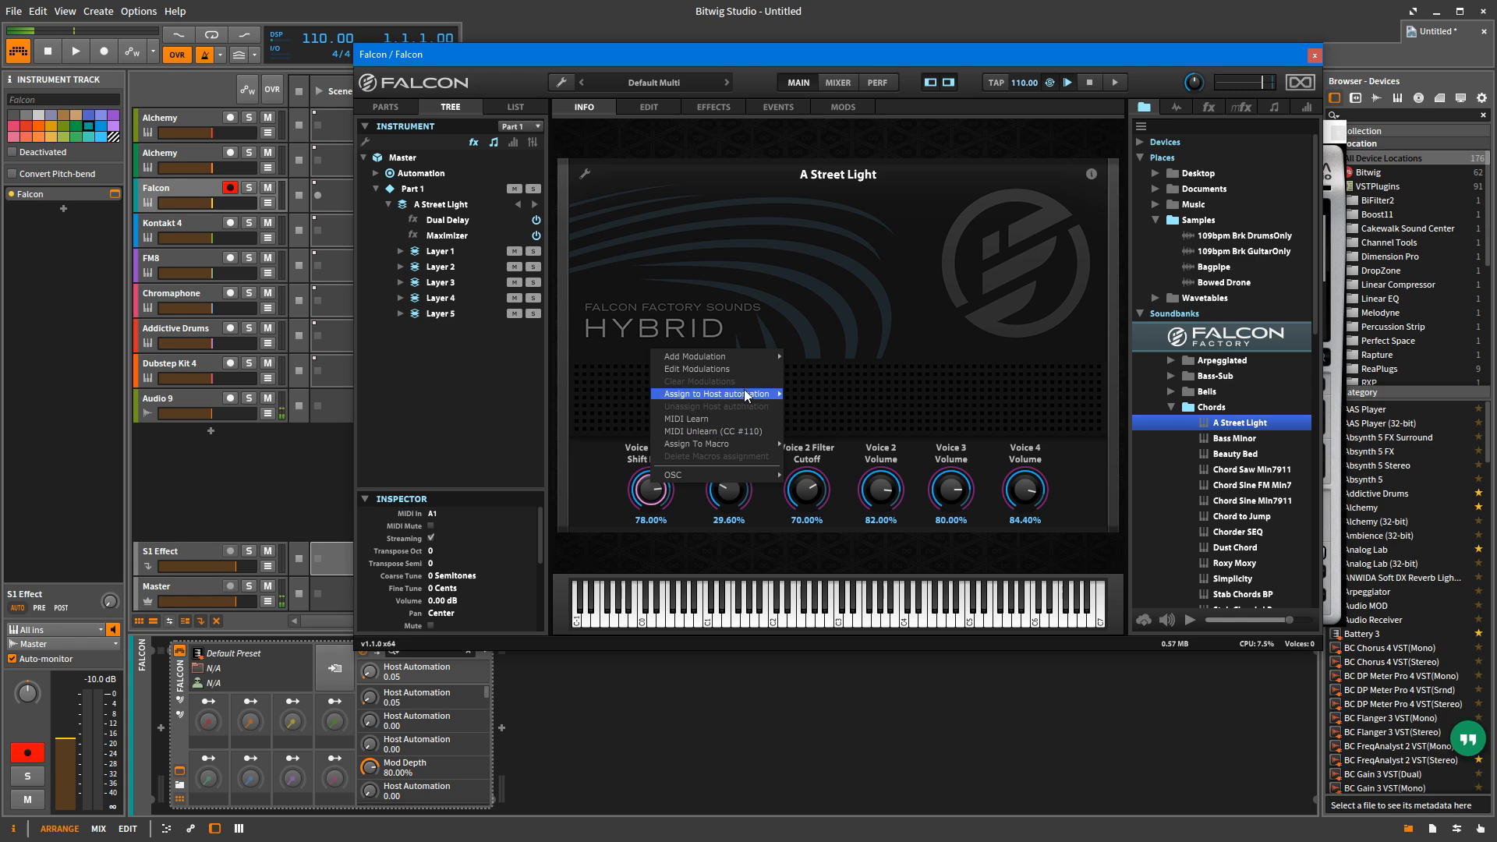
pyautogui.moveTo(746, 394)
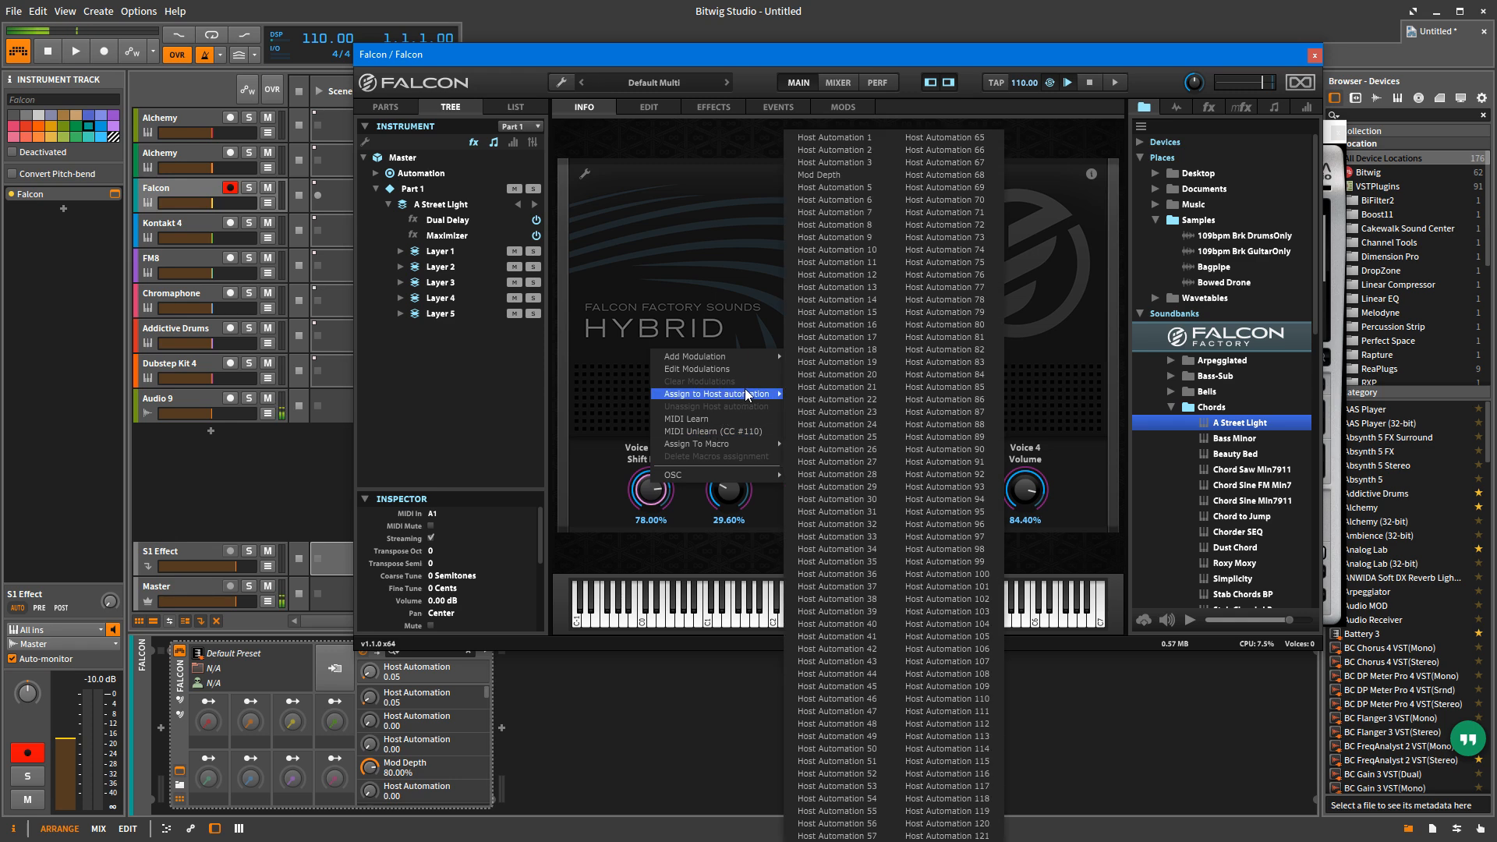
pyautogui.click(859, 138)
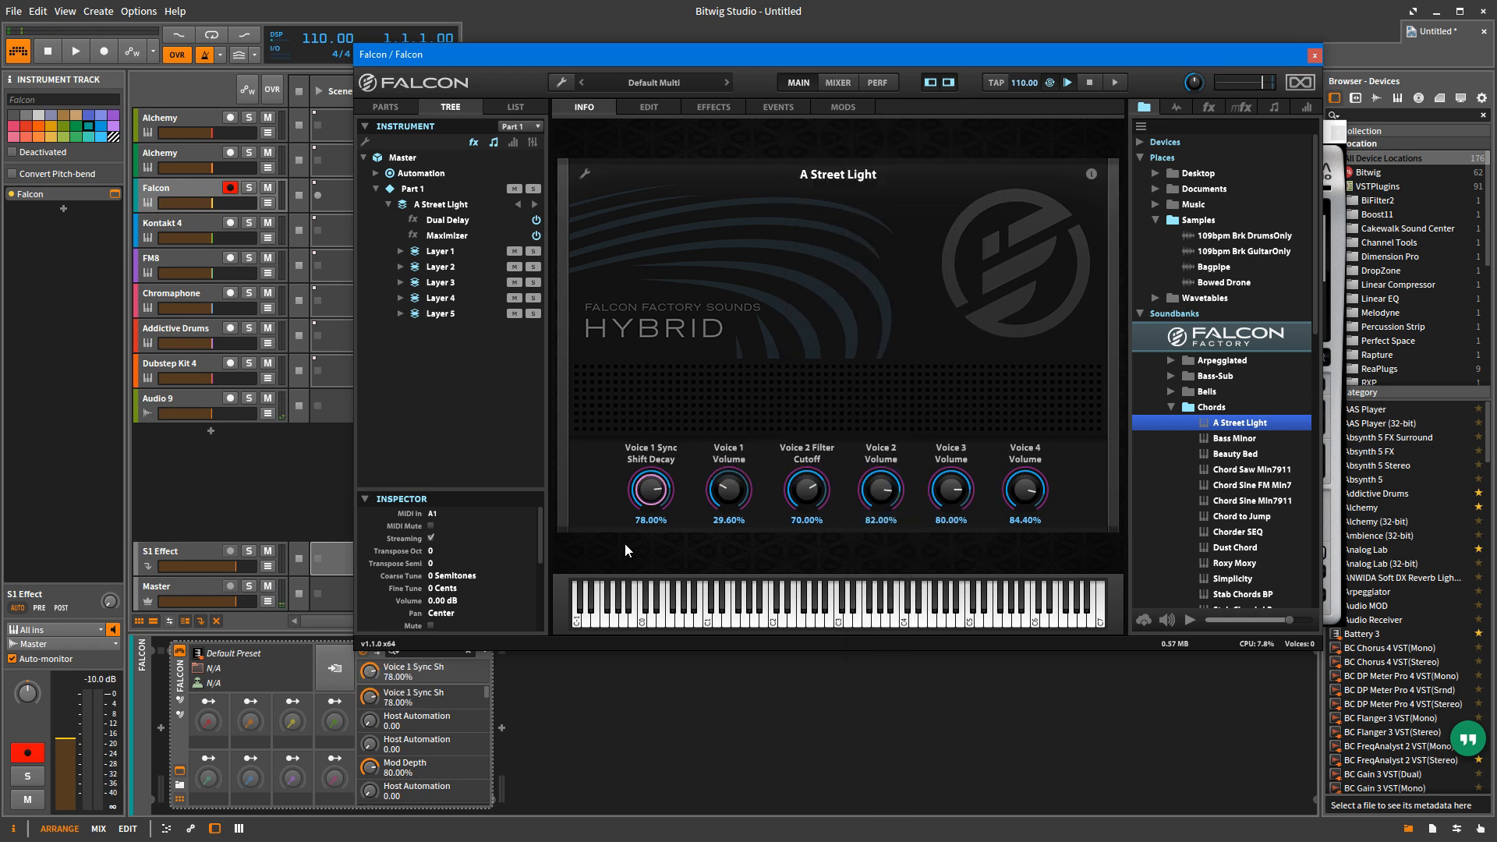
pyautogui.moveTo(652, 488); pyautogui.dragTo(645, 546)
# Step: Check the host automation slots offered for the Voice 1 Volume control without assigning one
pyautogui.rightClick(726, 487)
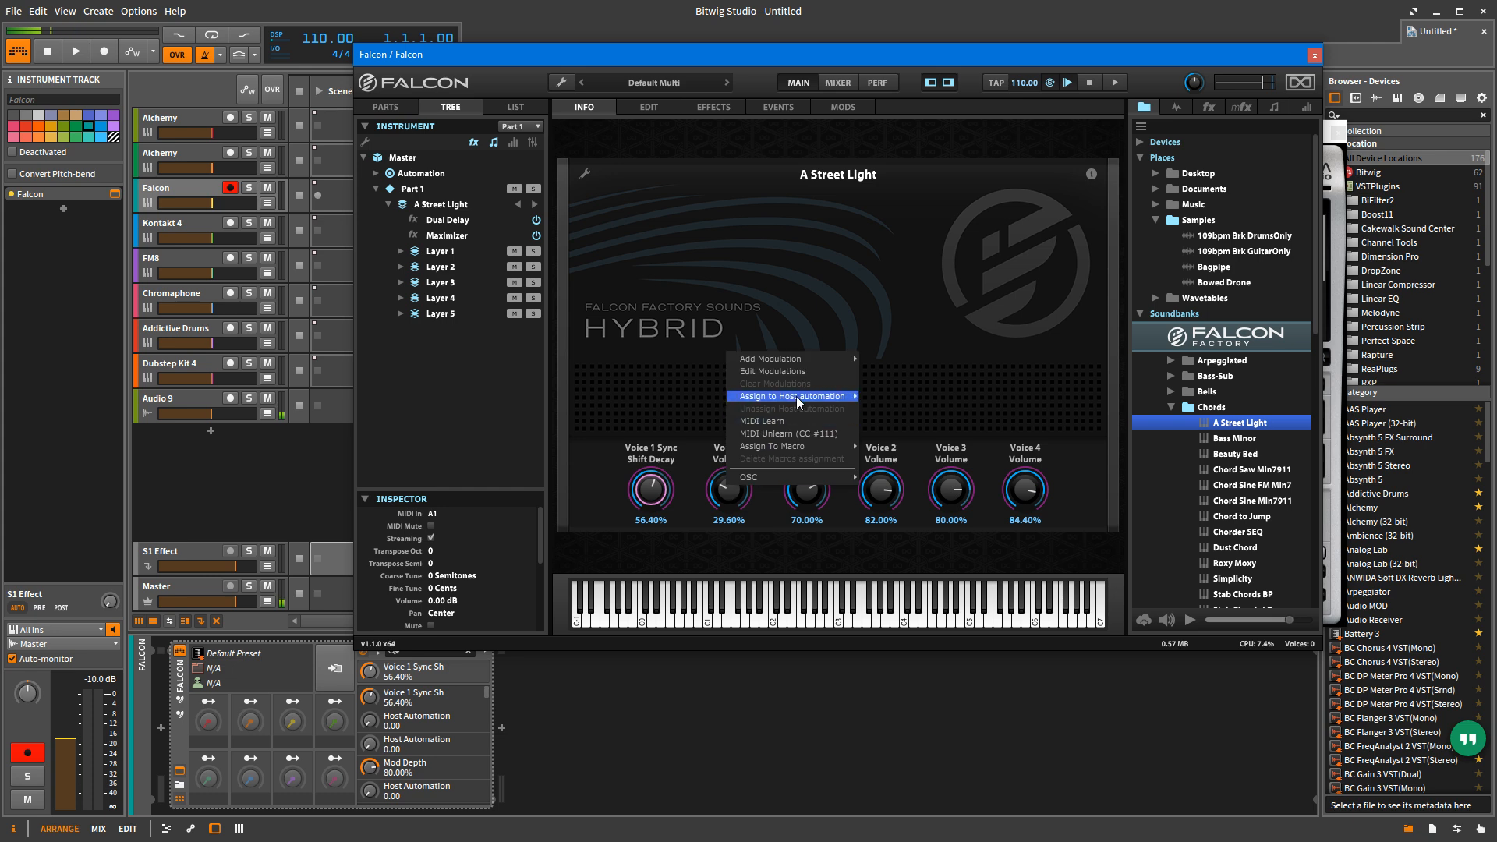
pyautogui.moveTo(799, 397)
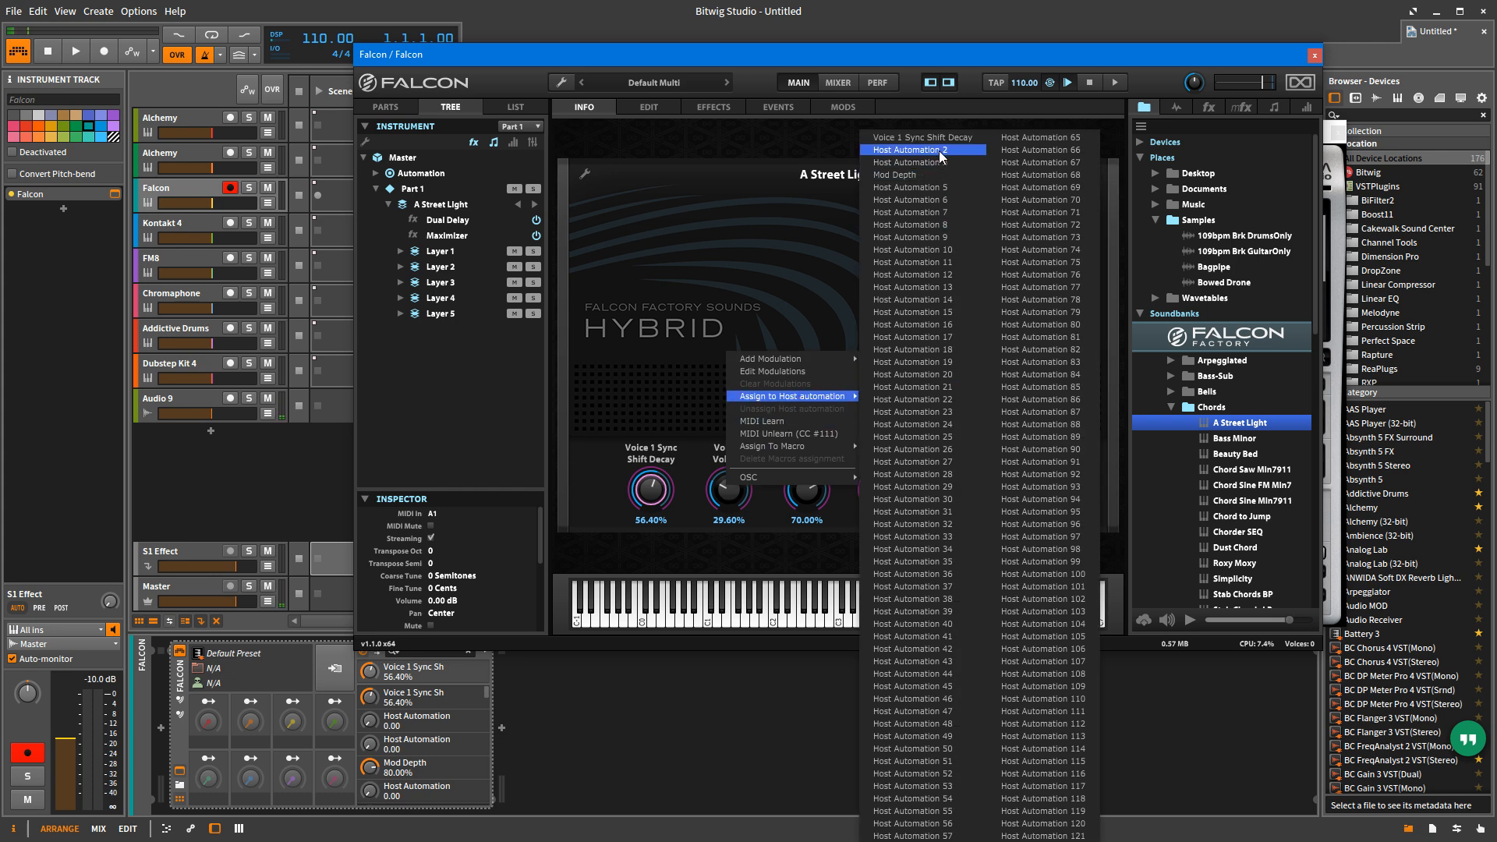
pyautogui.click(611, 455)
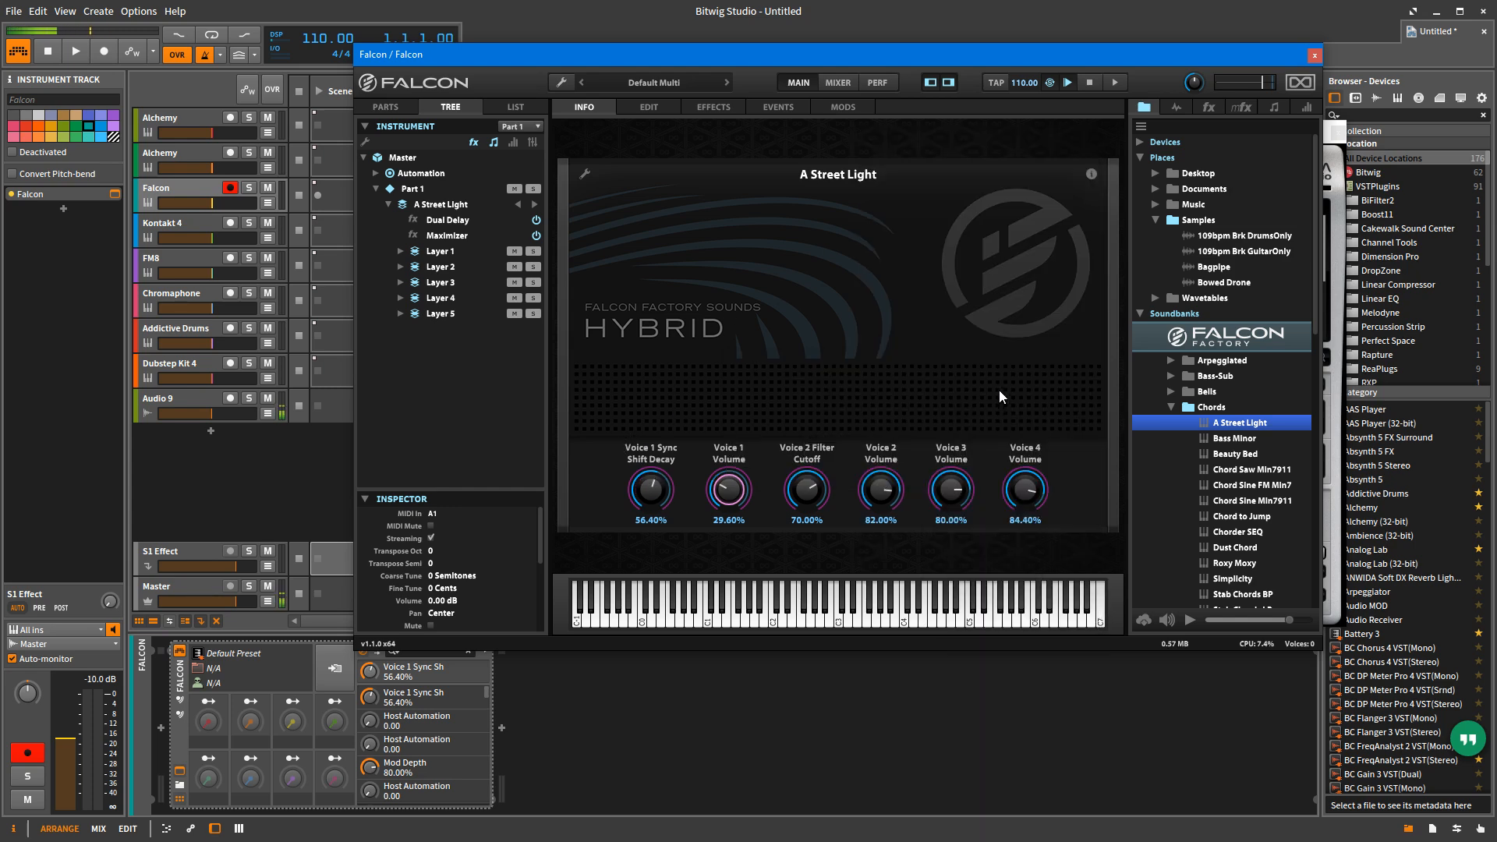
# Step: Bring up the Alchemy window, select the first Alchemy track and load the Grand Pluck preset
pyautogui.click(1337, 177)
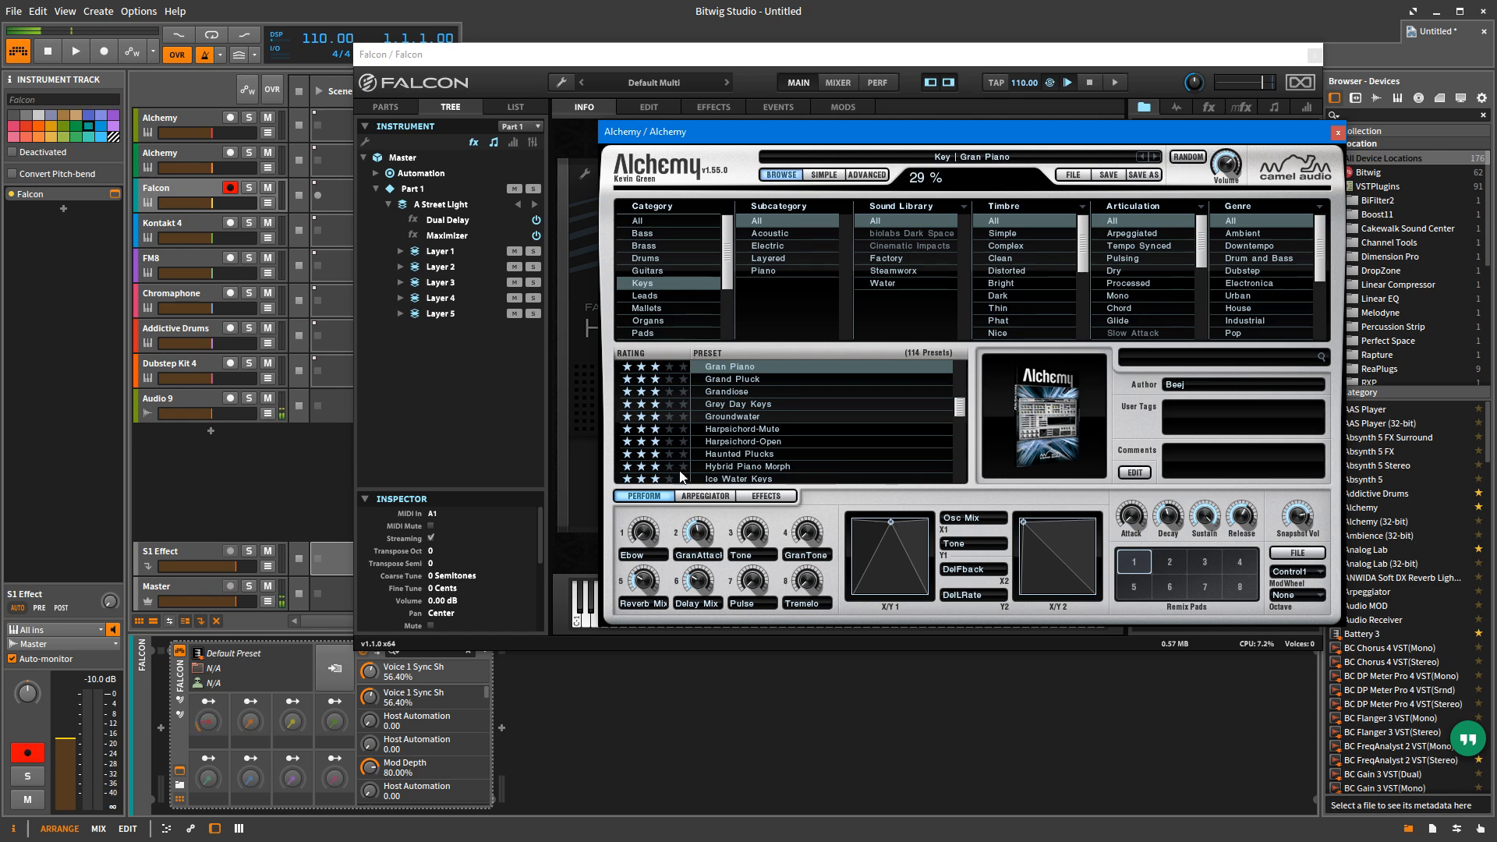
pyautogui.click(175, 119)
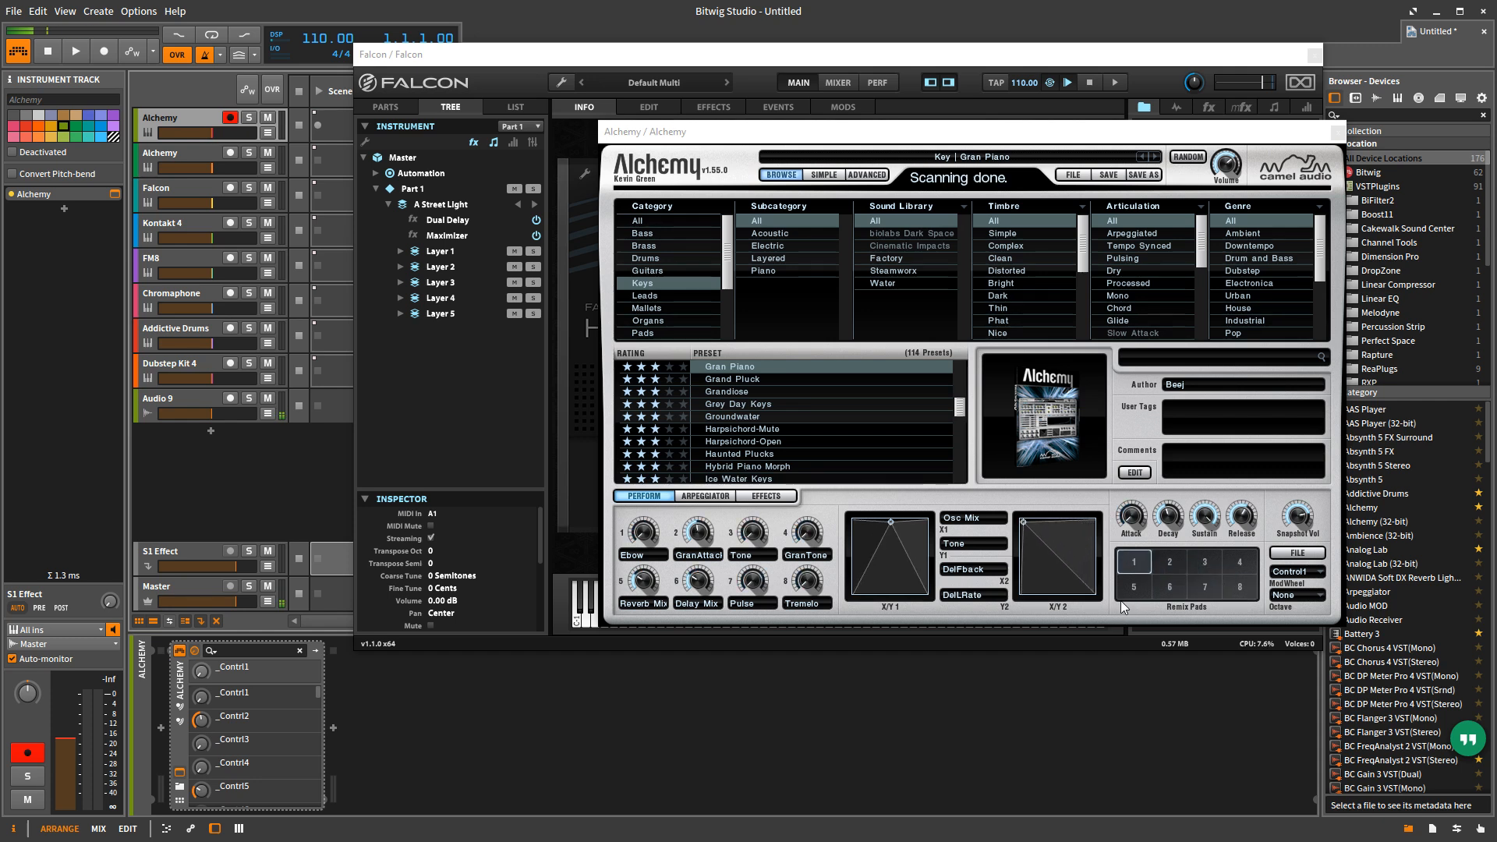
pyautogui.click(748, 380)
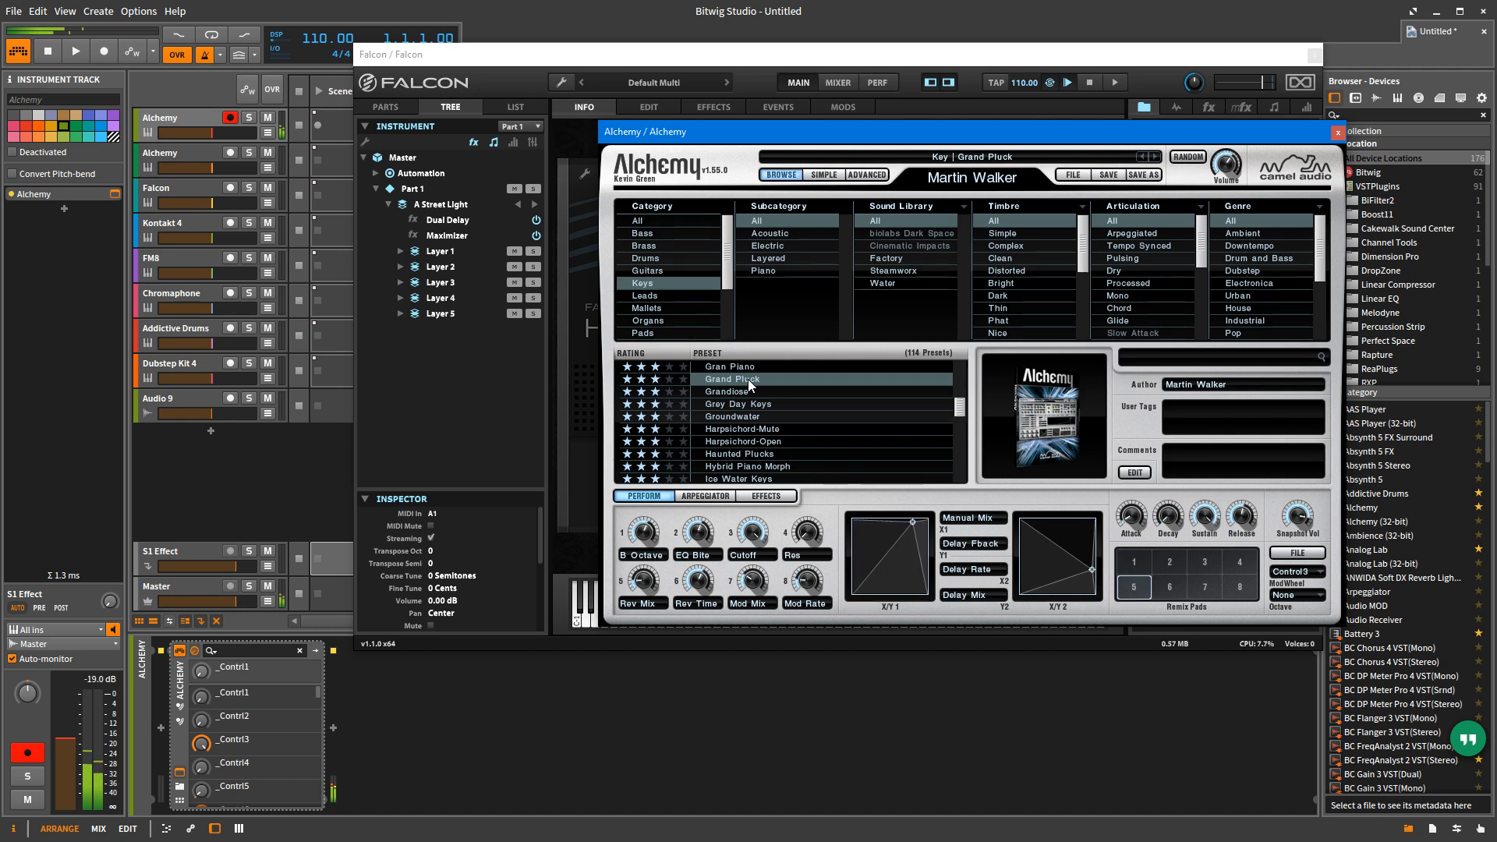
# Step: Return to Falcon, load the Composite Glass preset from the Bells folder and move its window clear of the track list
pyautogui.click(653, 56)
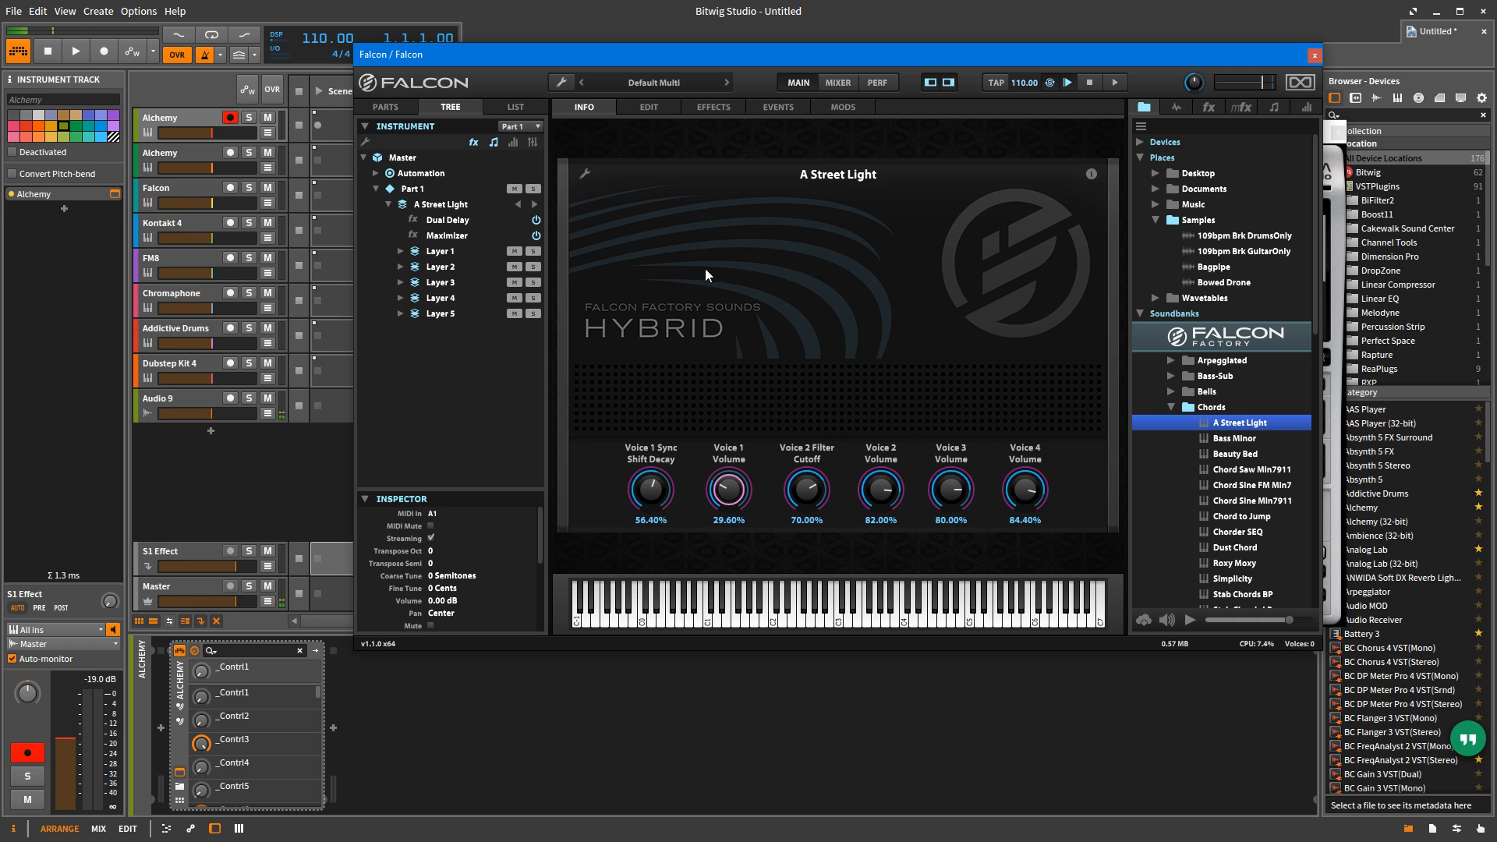
pyautogui.click(1170, 392)
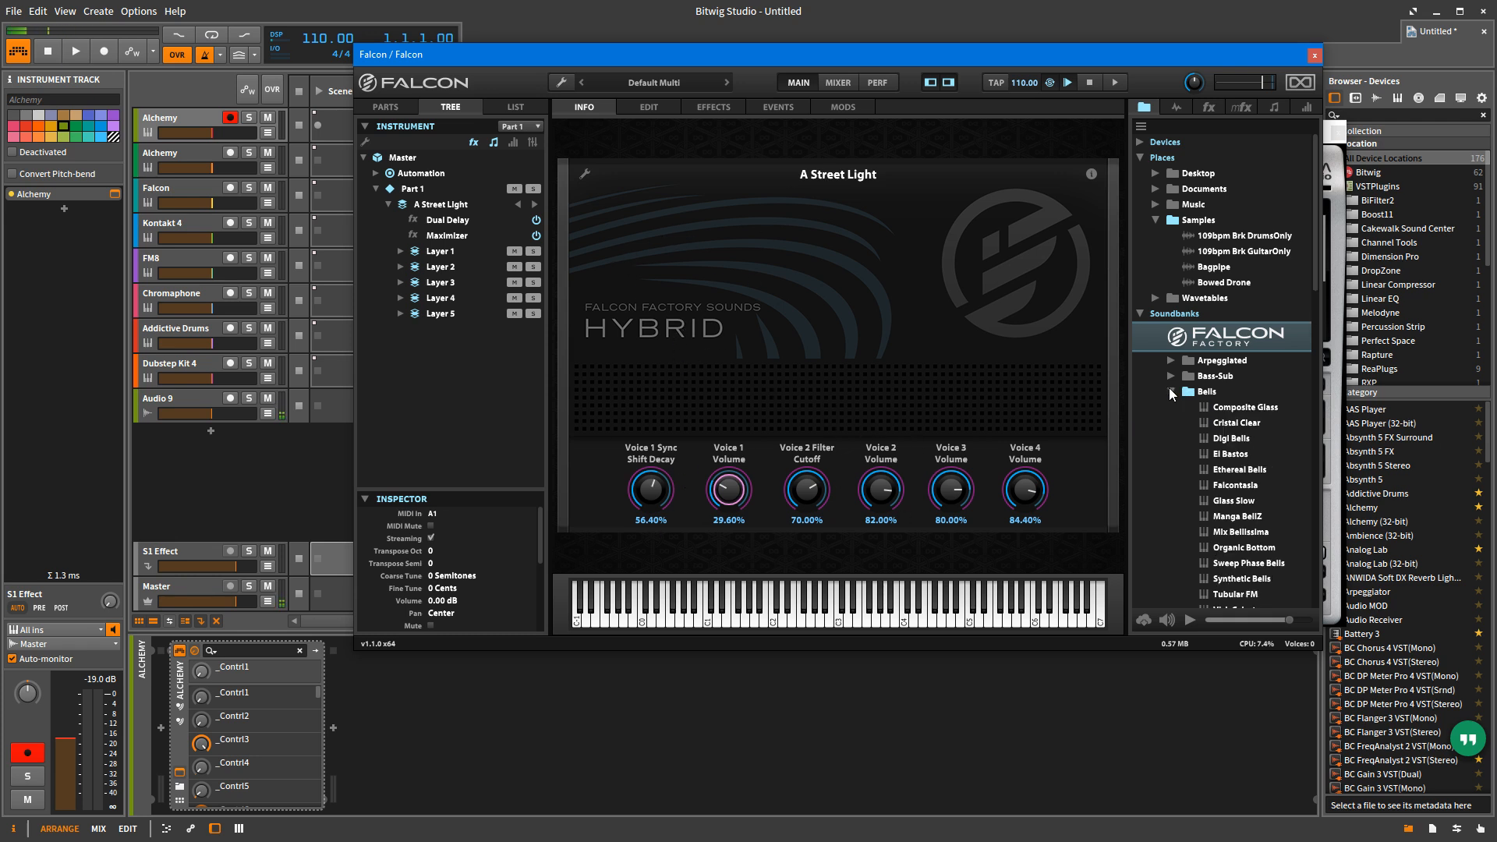
pyautogui.doubleClick(1241, 407)
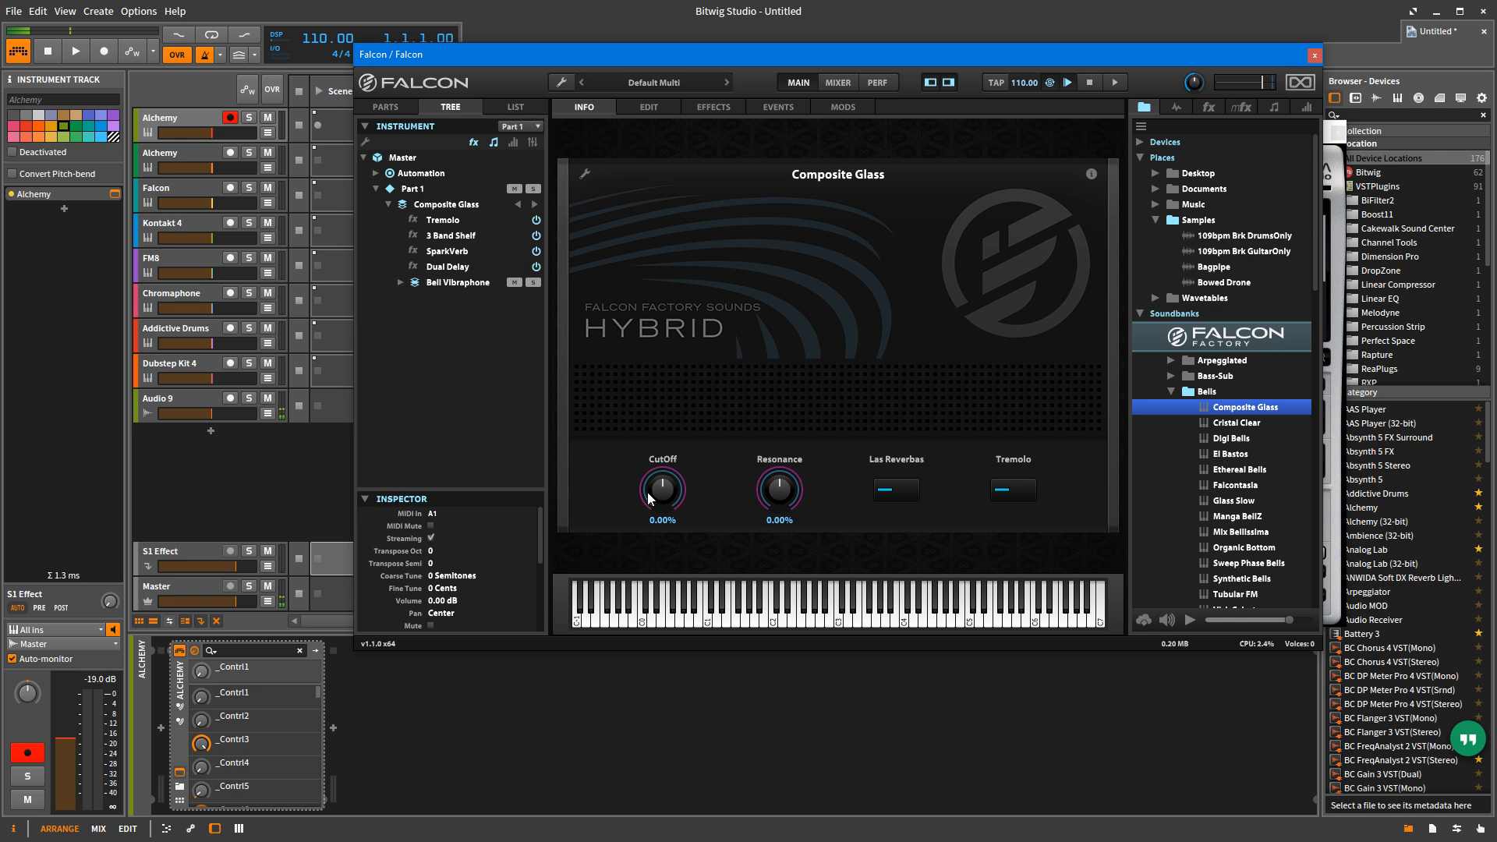
pyautogui.moveTo(513, 55); pyautogui.dragTo(548, 112)
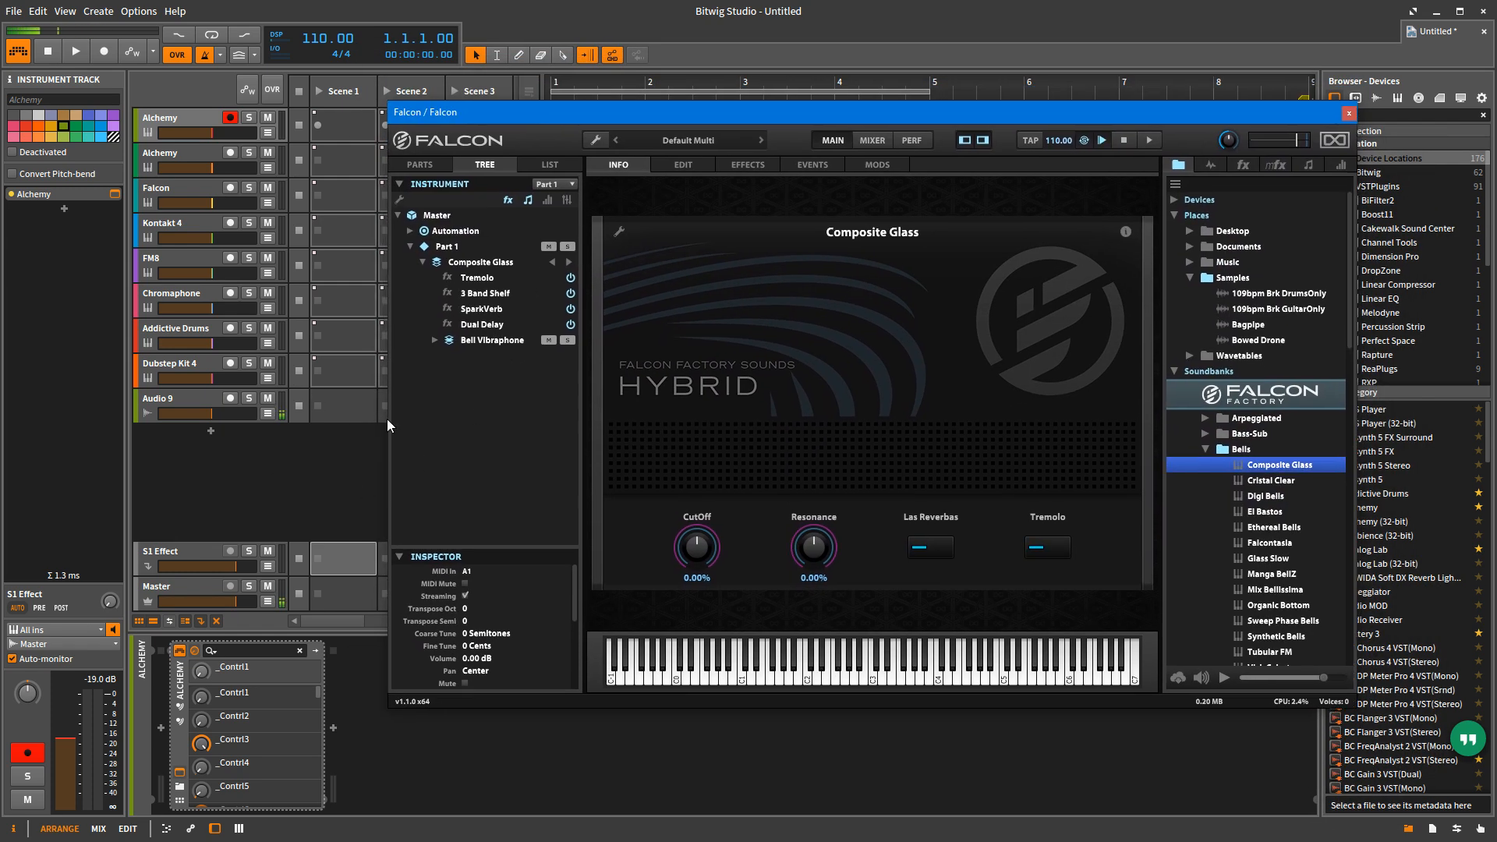